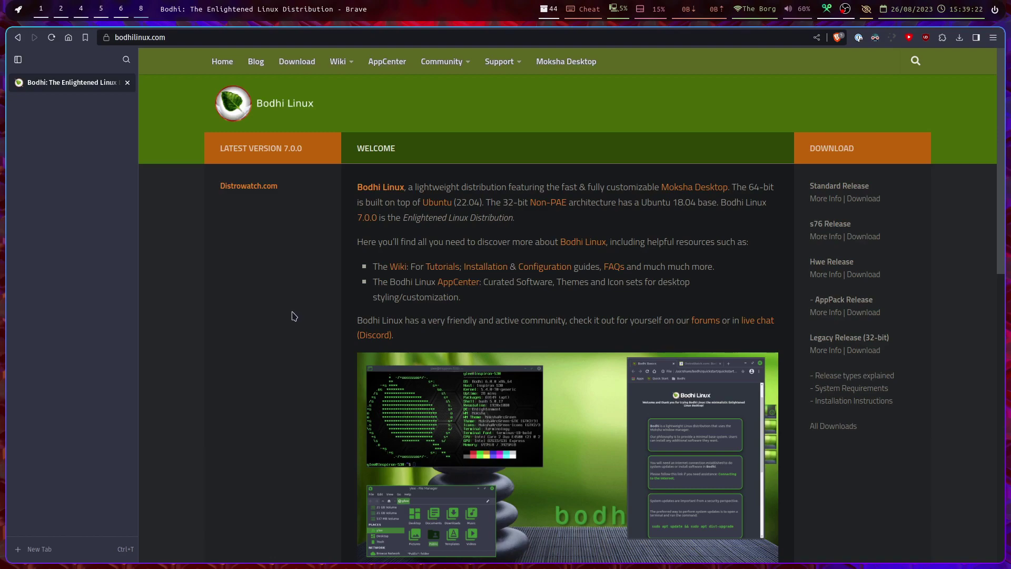
Open the 'Moksha Desktop' link from the welcome paragraph in a background tab.
middle_click(708, 189)
scroll(743, 352, down, 5)
scroll(743, 352, up, 3)
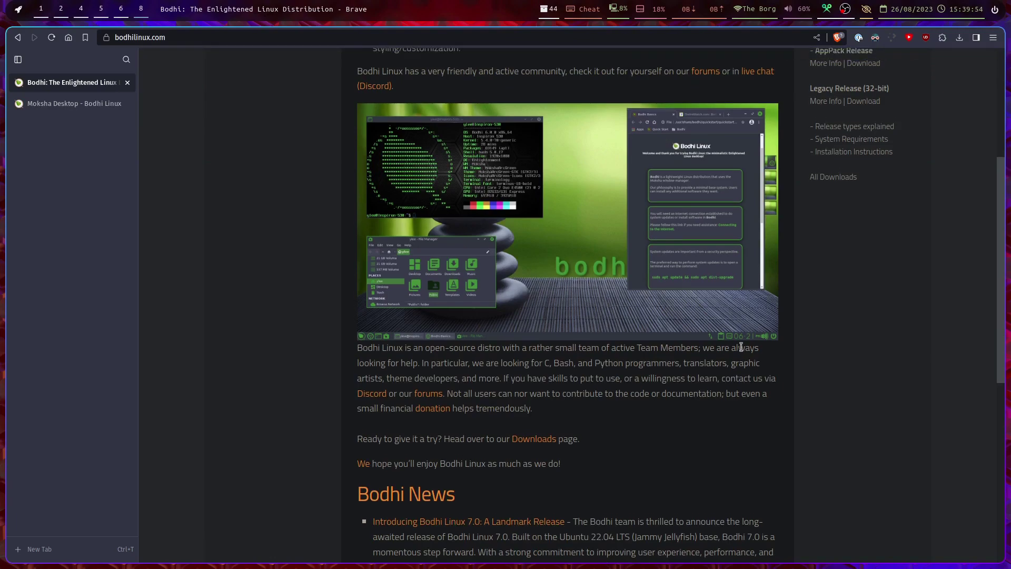
scroll(822, 239, up, 3)
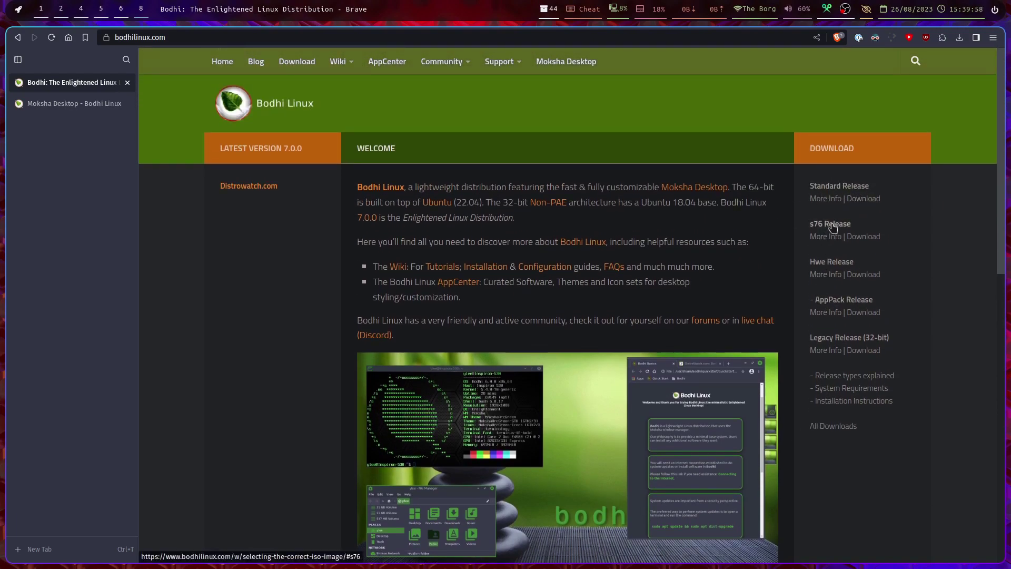
mouse_move(832, 228)
Switch to the Moksha Desktop tab and read from its opening lines to the other-distro notes.
click(55, 105)
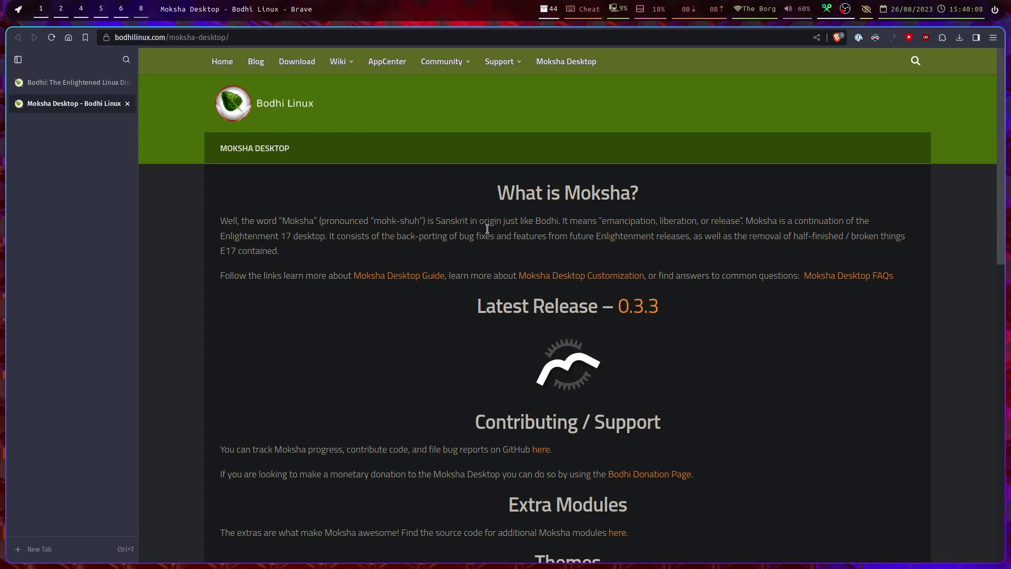
drag(290, 220, 496, 236)
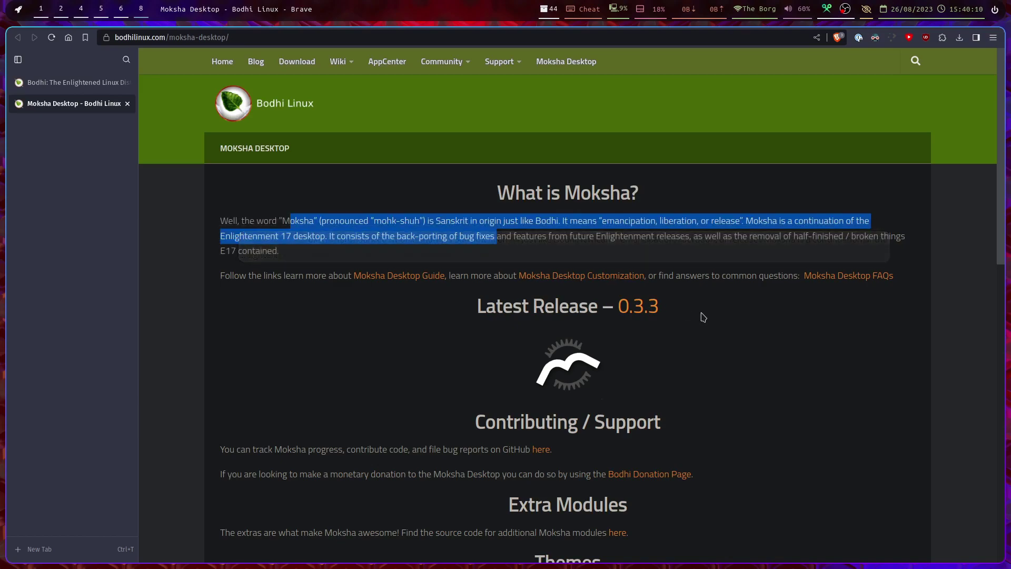
click(811, 399)
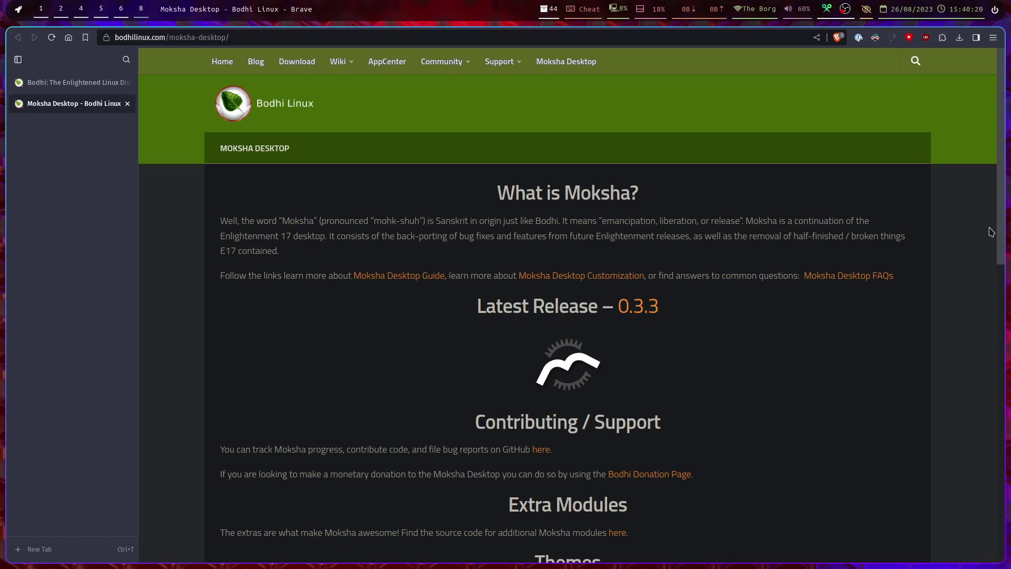
scroll(965, 300, down, 5)
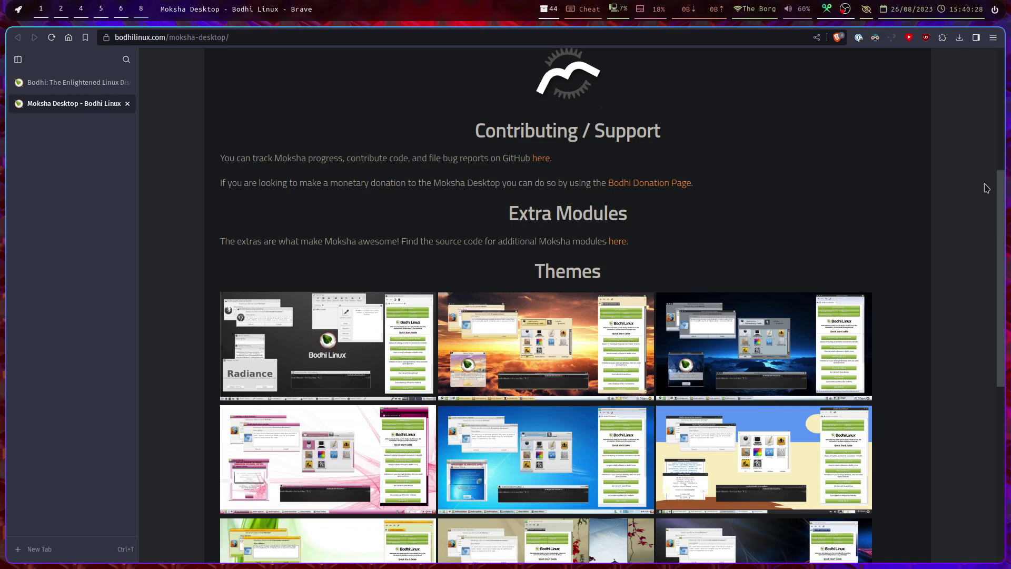
scroll(1002, 116, up, 1)
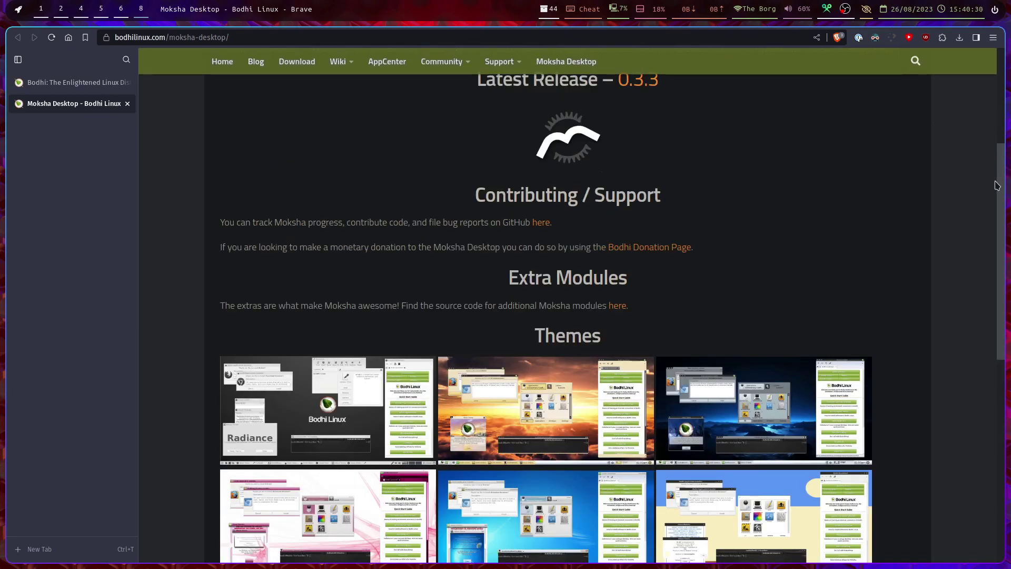
scroll(1003, 236, down, 5)
drag(1009, 311, 1008, 324)
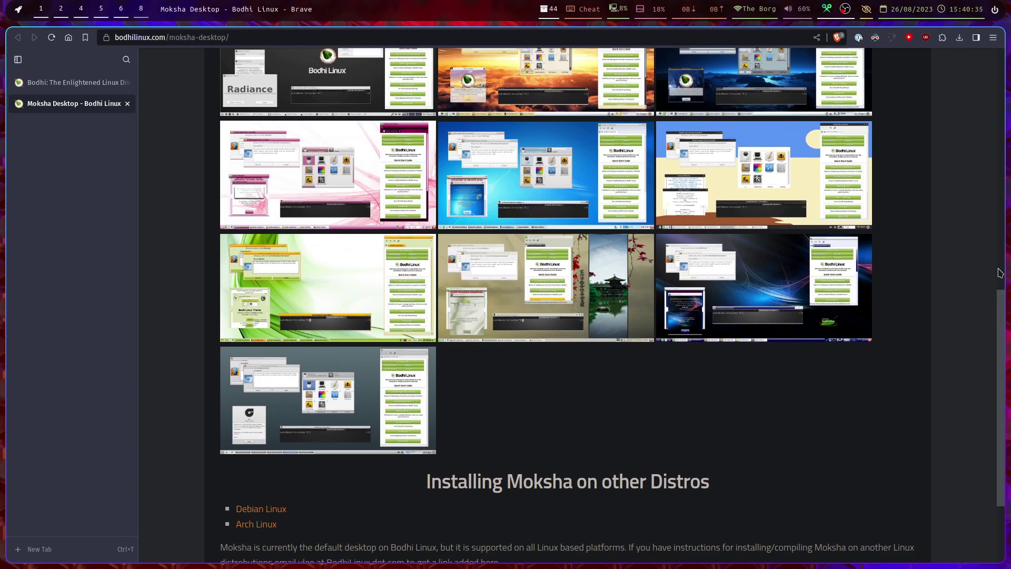
click(1000, 143)
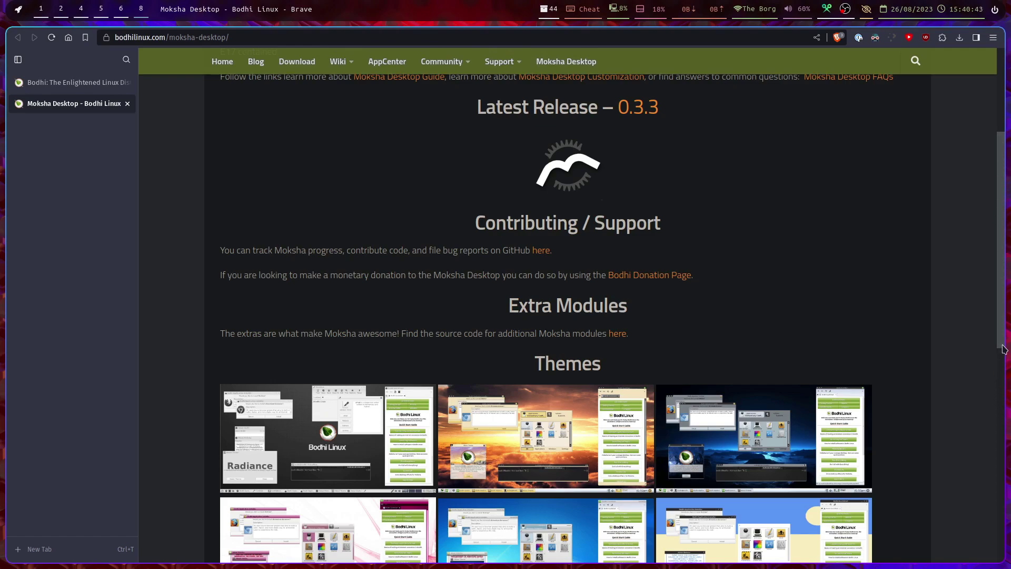
key(End)
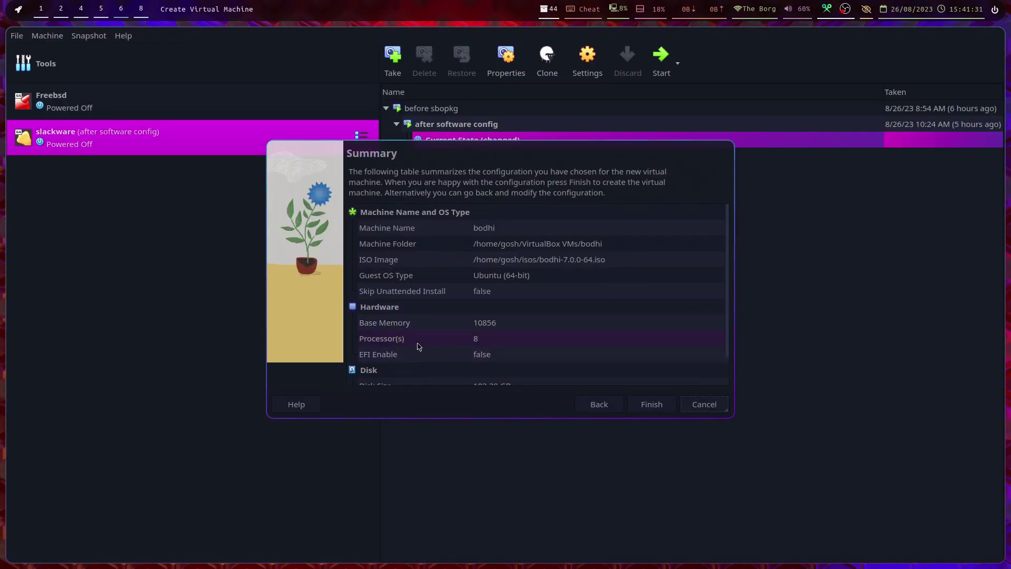
Review the bodhi VM summary and finish creating it with 8 processors and a 103.38 GB disk.
scroll(567, 349, down, 1)
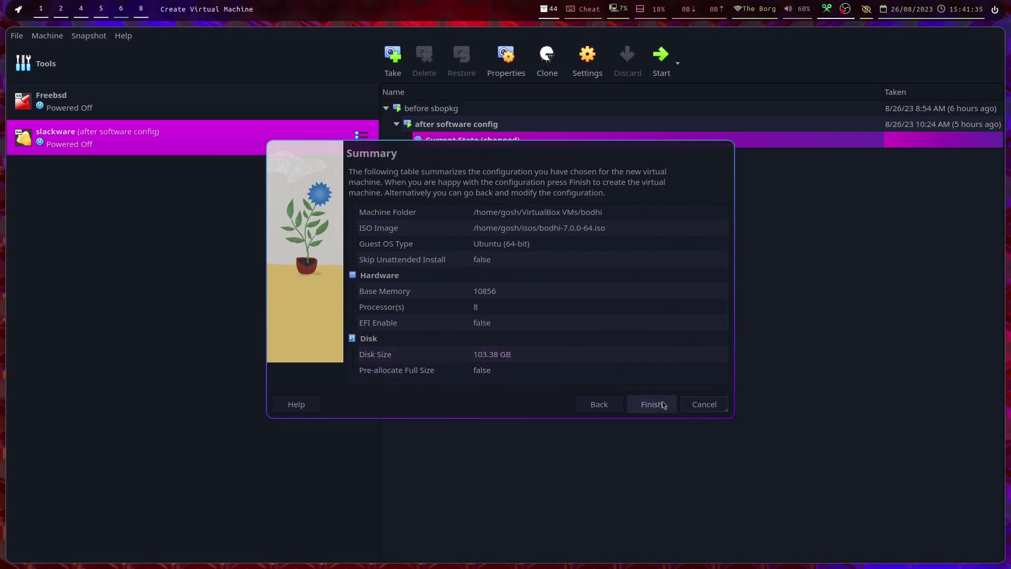
click(664, 404)
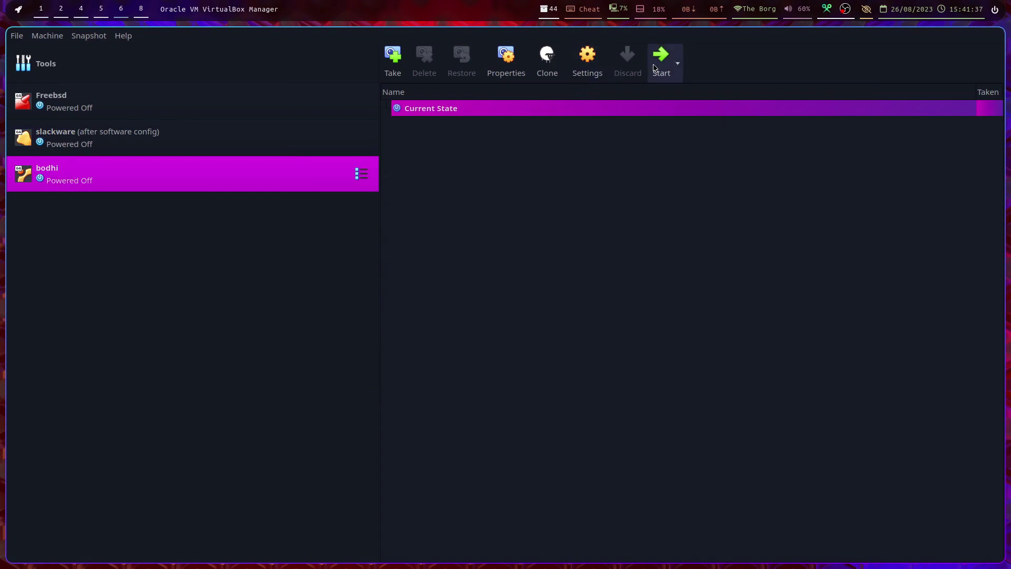
Boot the bodhi VM and keep English with the English (US) keyboard layout.
click(662, 62)
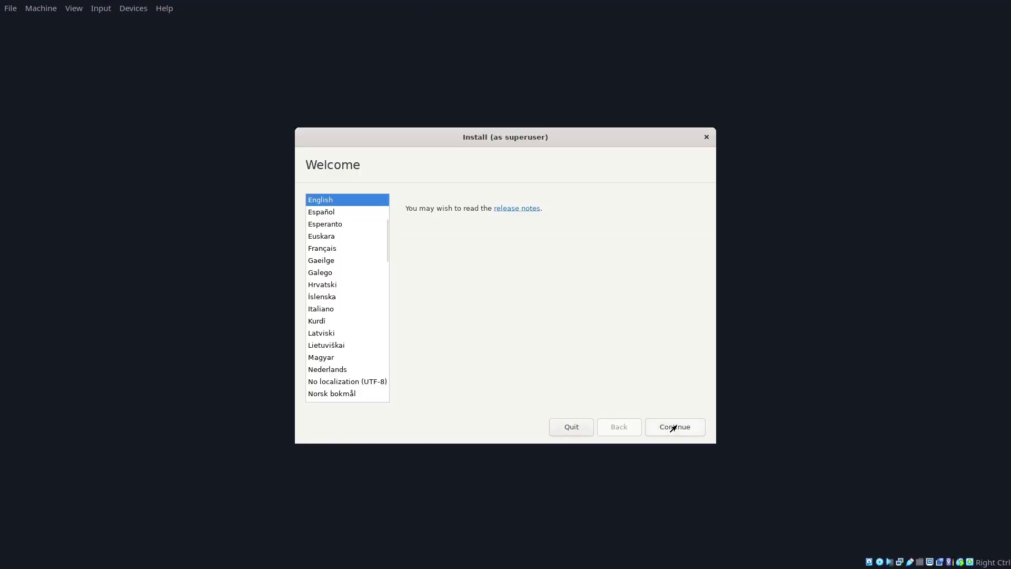
click(663, 428)
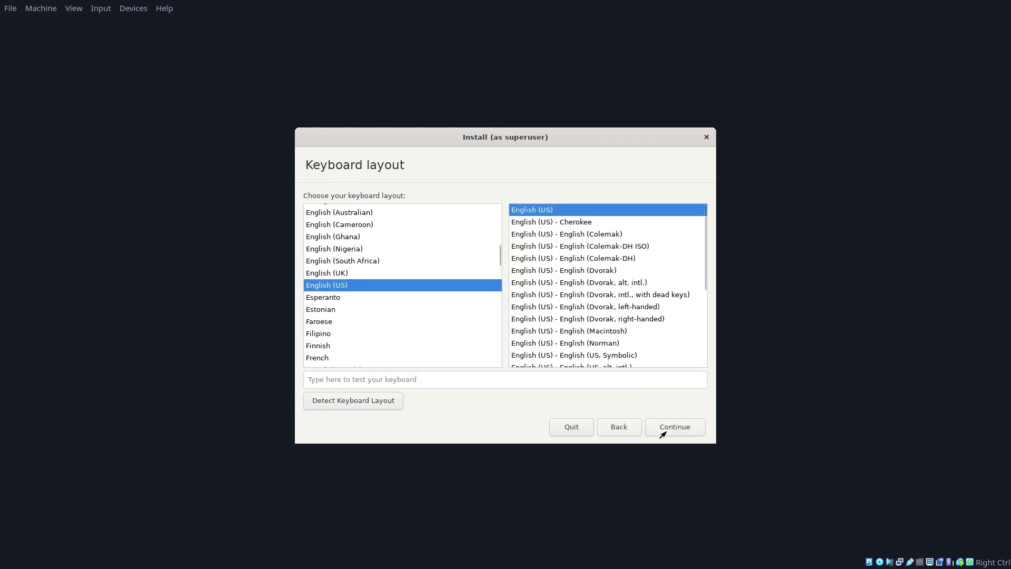
click(662, 432)
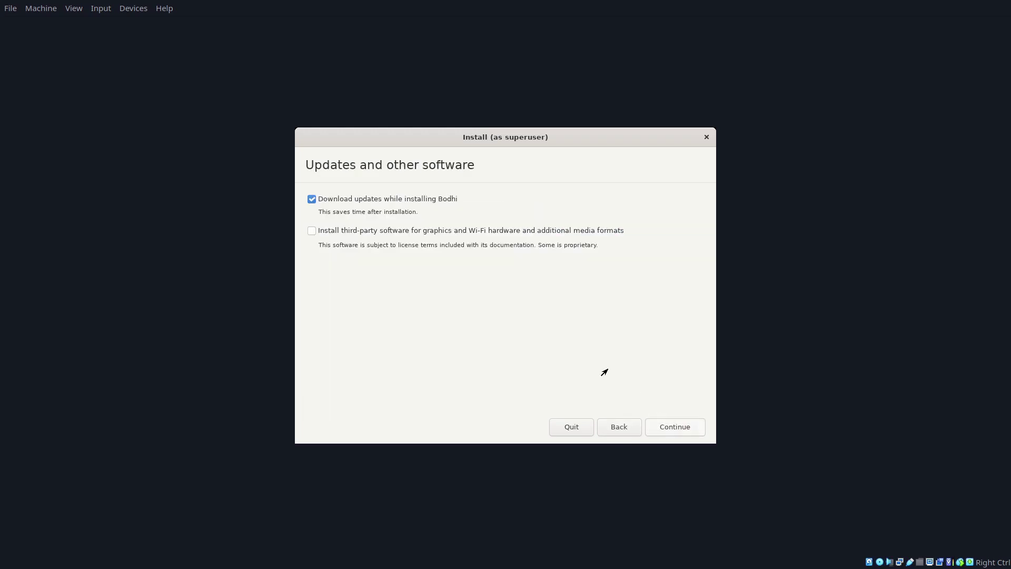
Include third-party software, install by erasing the disk, and accept the partition and location settings.
click(396, 232)
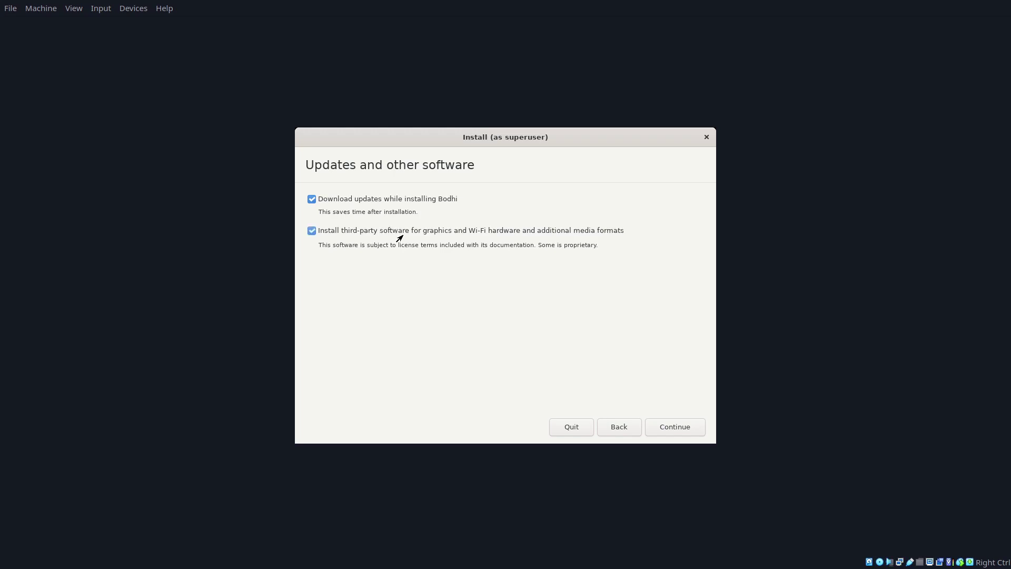
click(673, 434)
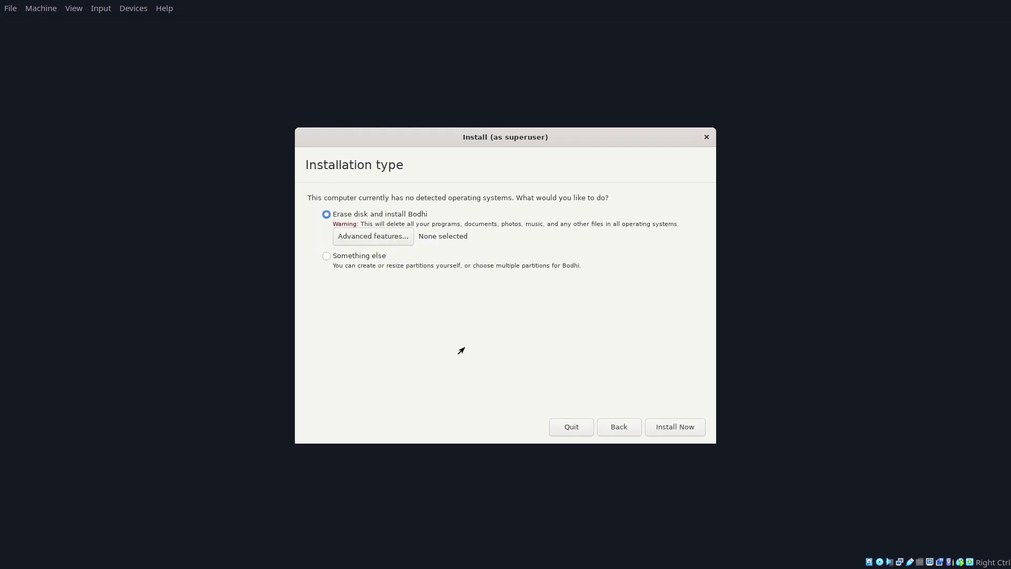
click(666, 426)
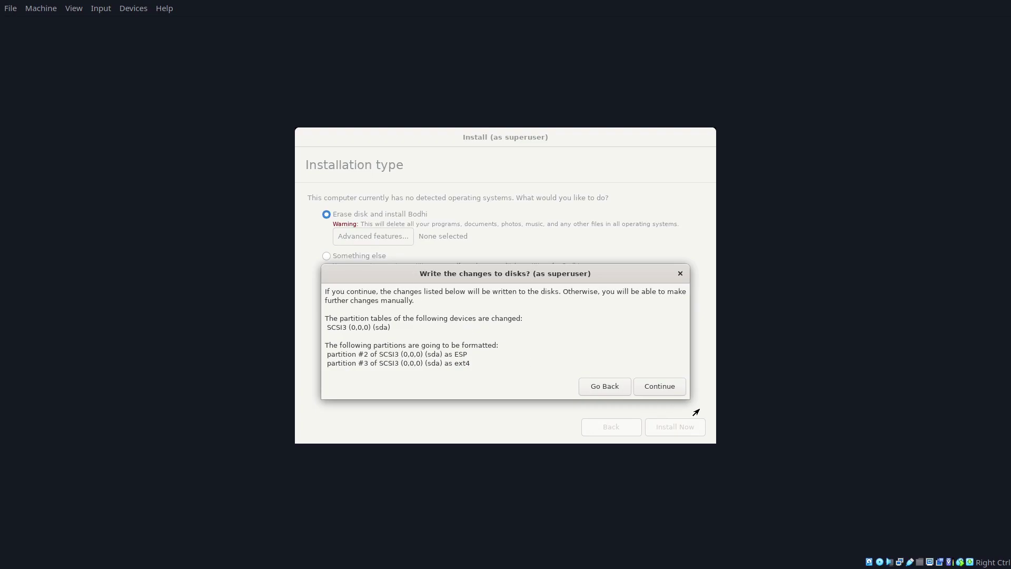
click(659, 392)
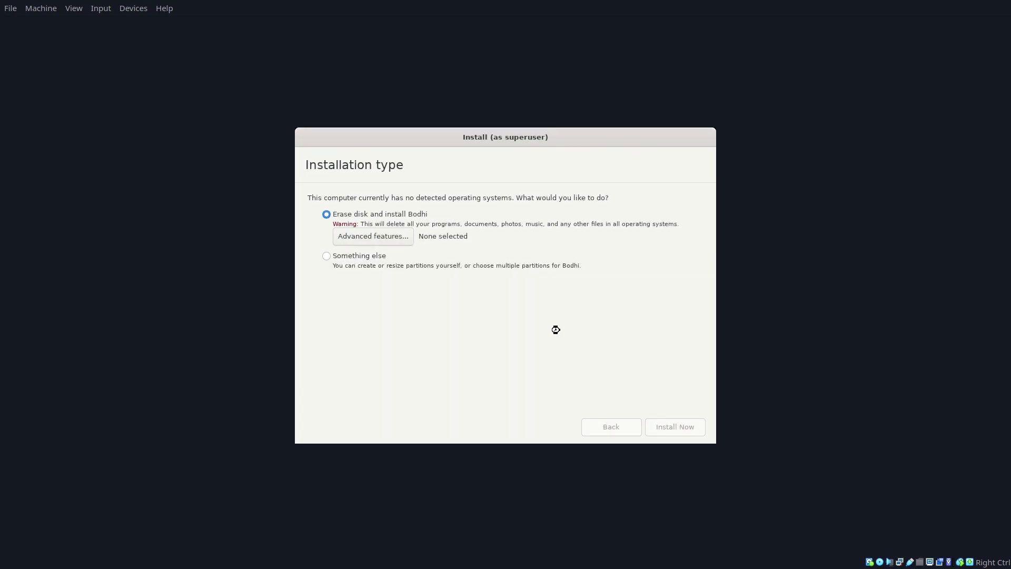
click(660, 426)
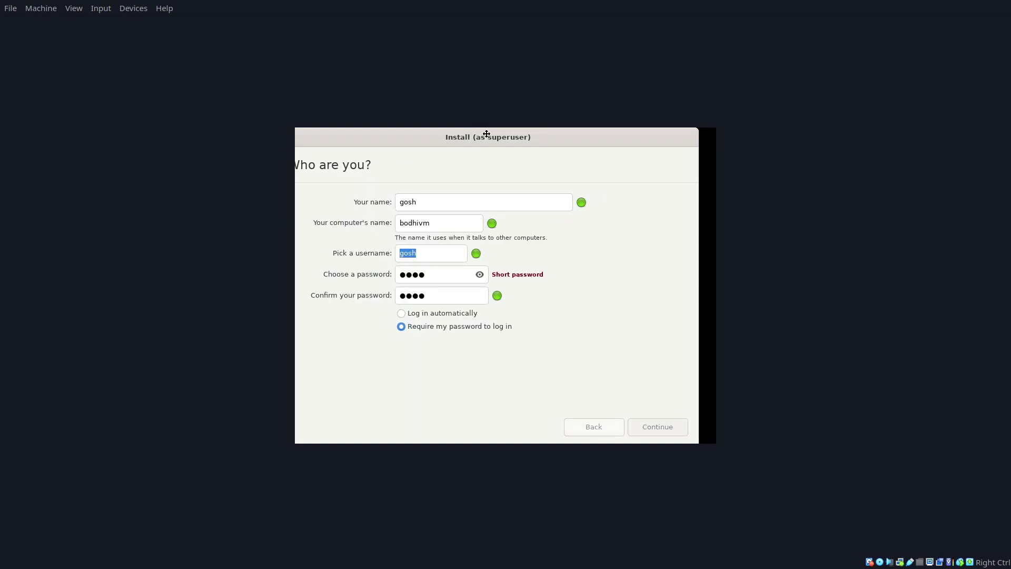
Submit the account details to start installing, briefly showing then hiding the installation log.
drag(485, 135, 496, 135)
key(Return)
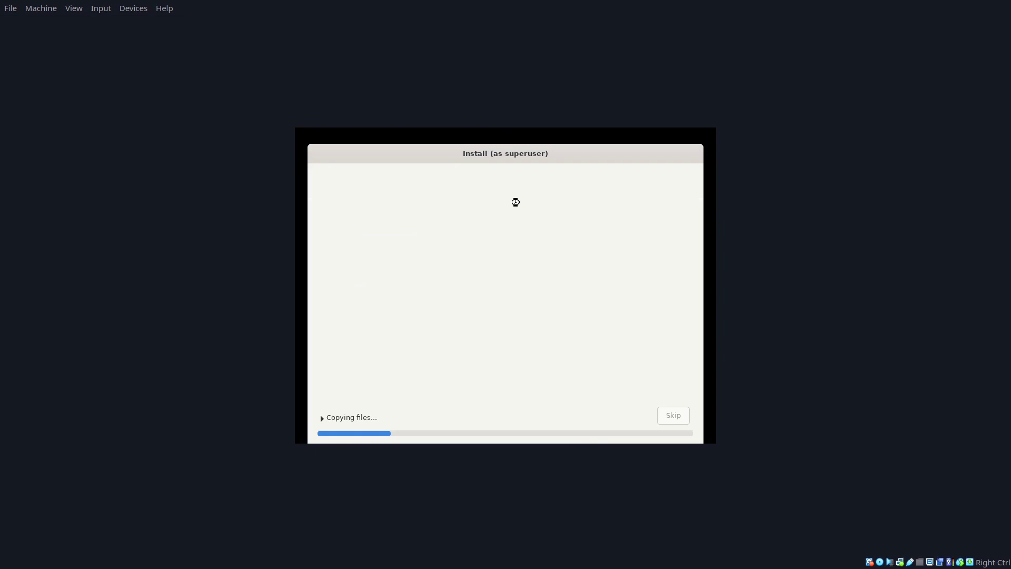
click(327, 416)
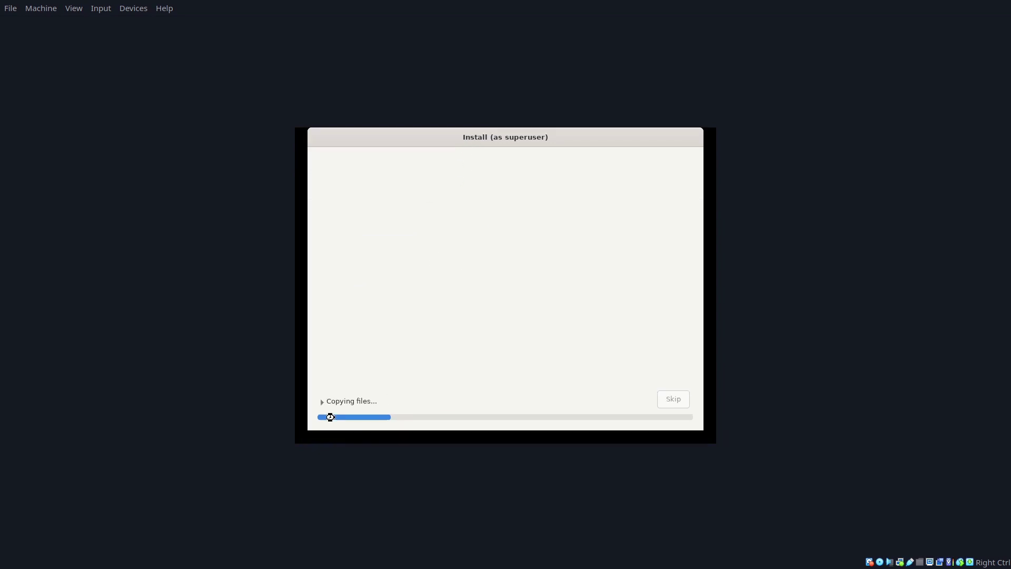
click(334, 402)
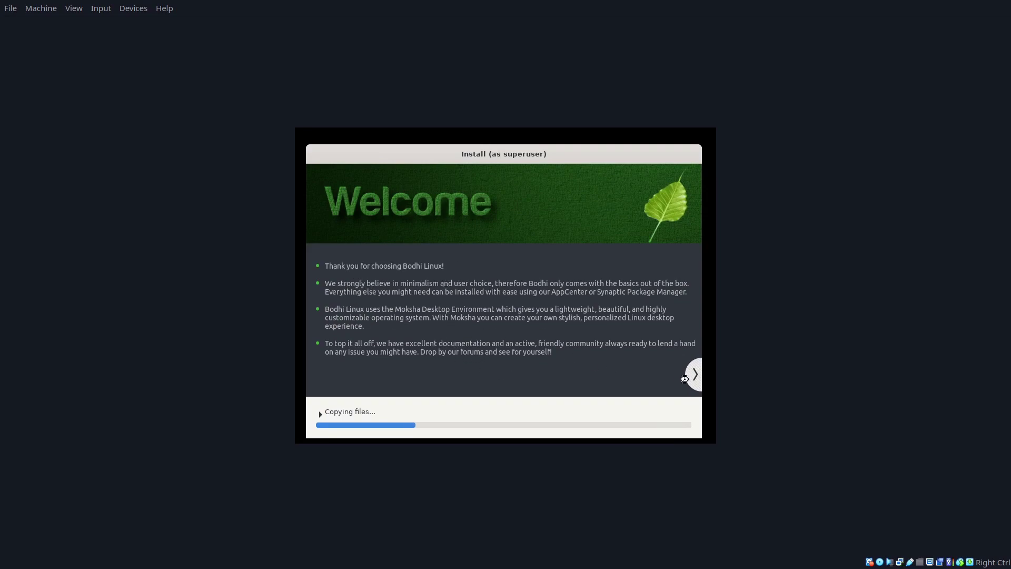
Page the installer slideshow through the AppCenter, Documentation, Community and Donations slides.
click(694, 375)
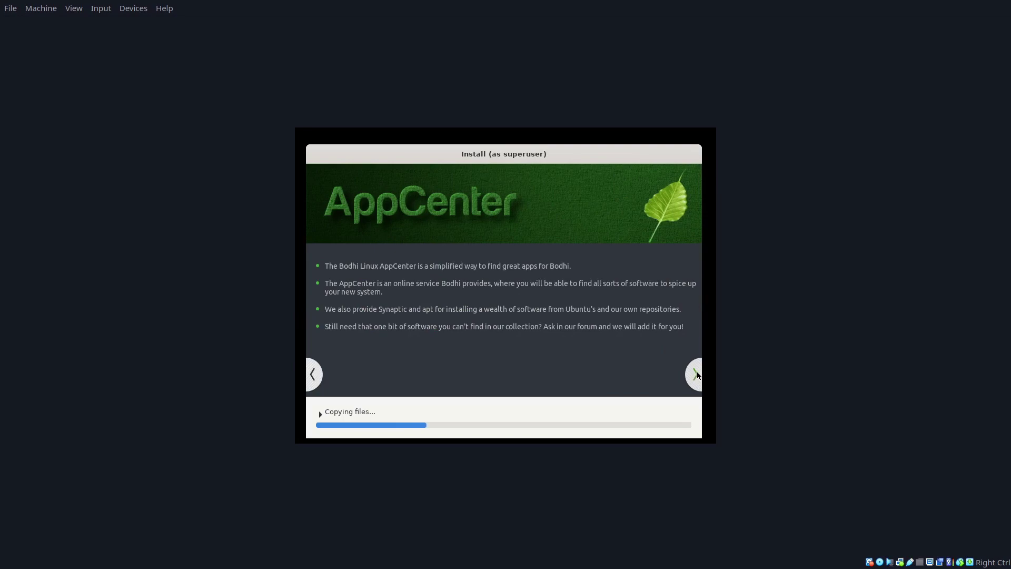
click(695, 374)
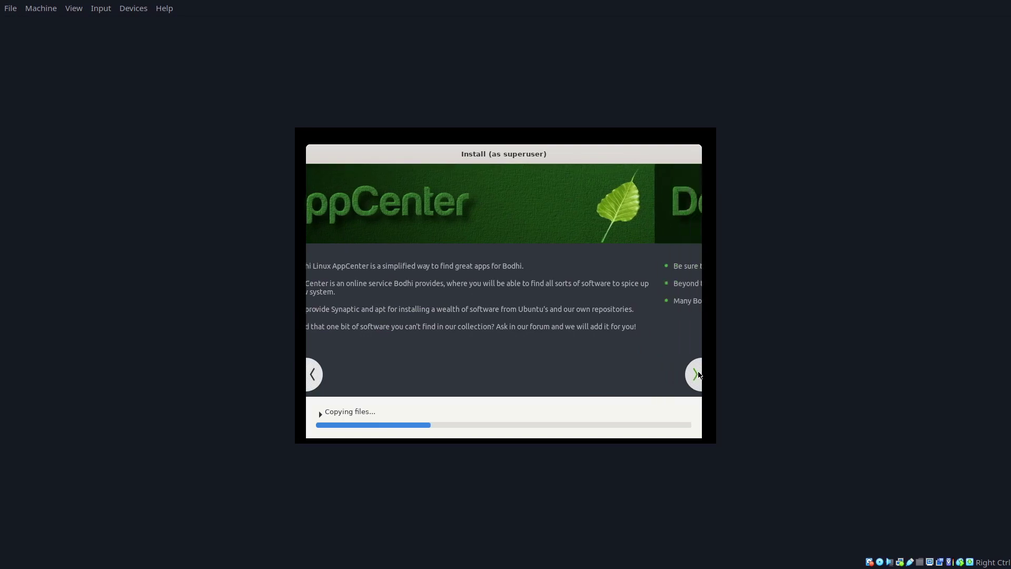
click(697, 374)
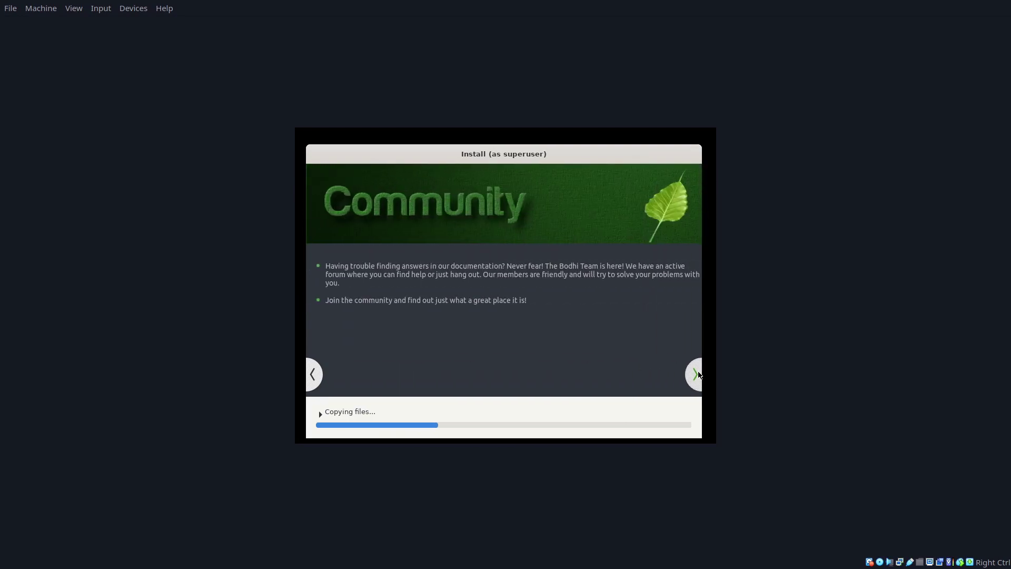
click(697, 375)
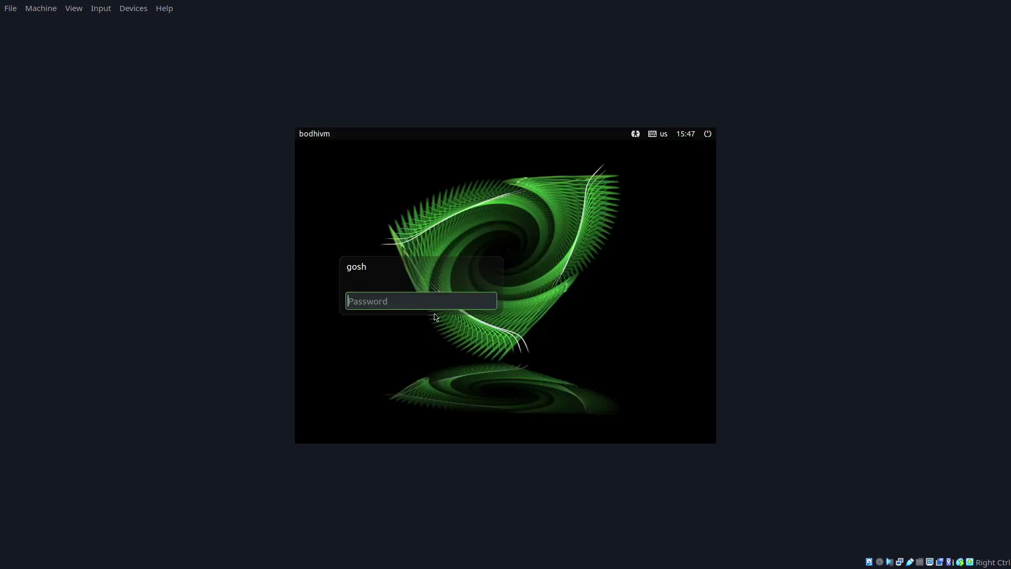
Log in with the account password and launch Monitor Settings from Applications > Preferences.
text(p)
key(Return)
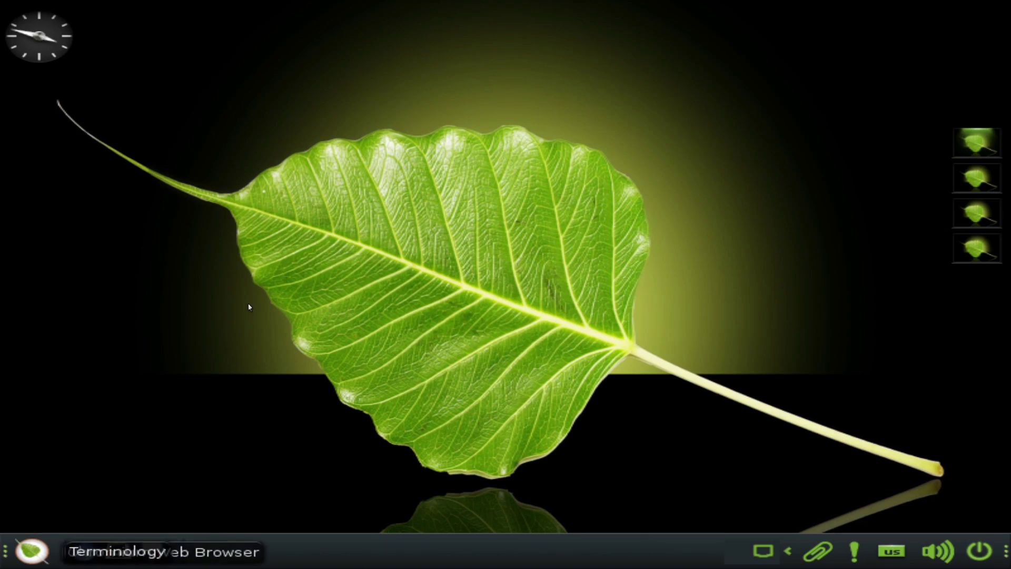
right_click(273, 238)
click(25, 548)
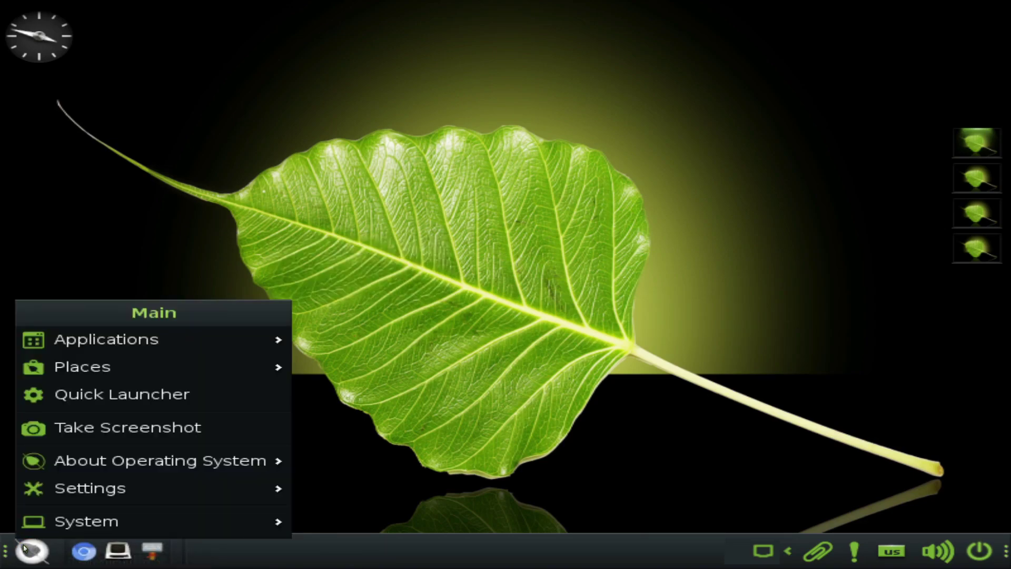
mouse_move(90, 521)
mouse_move(105, 495)
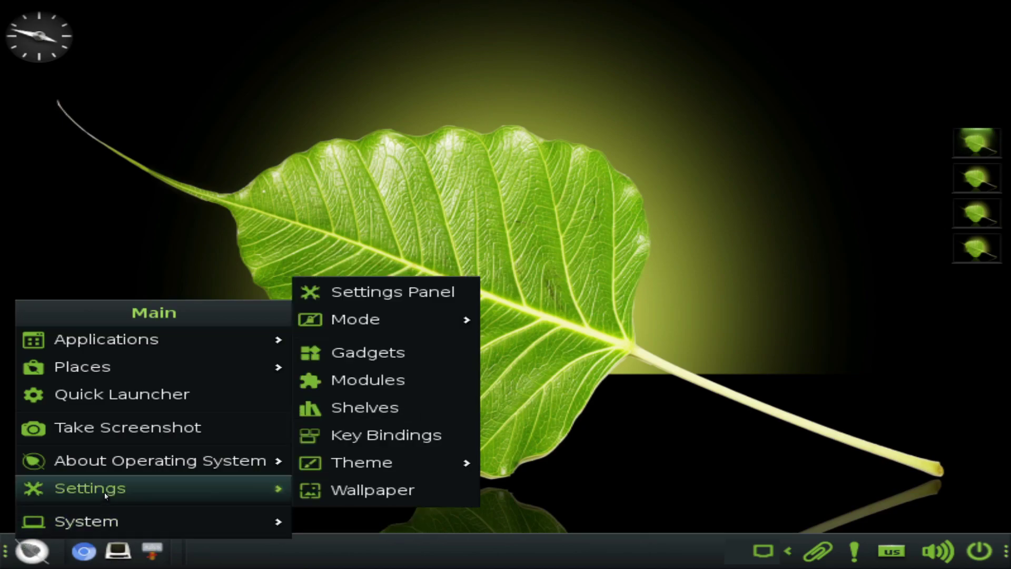
mouse_move(106, 339)
mouse_move(379, 367)
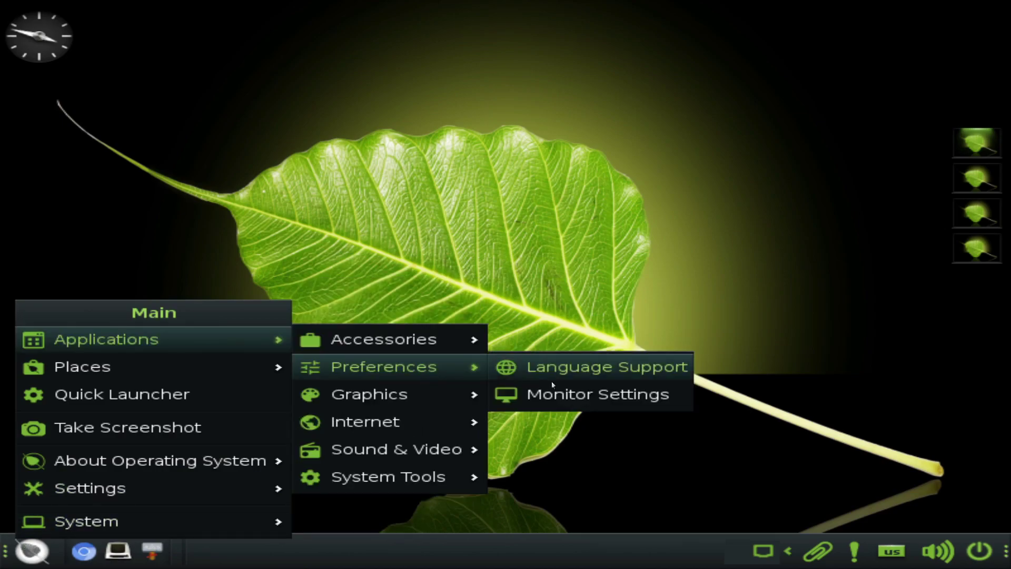
click(547, 398)
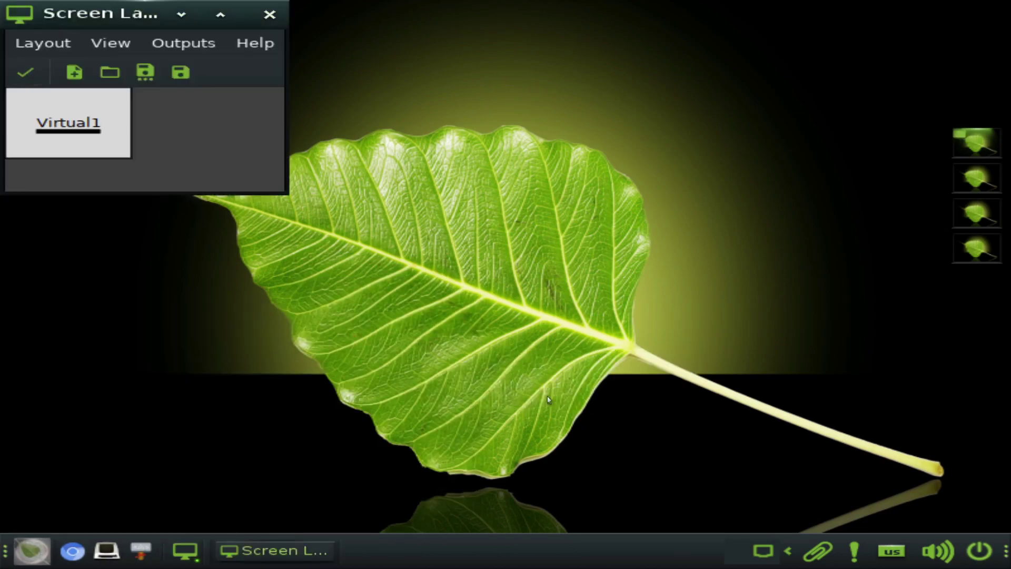
Set the Virtual1 display to 1920x1080, apply it, and close the screen layout window.
right_click(54, 112)
mouse_move(106, 166)
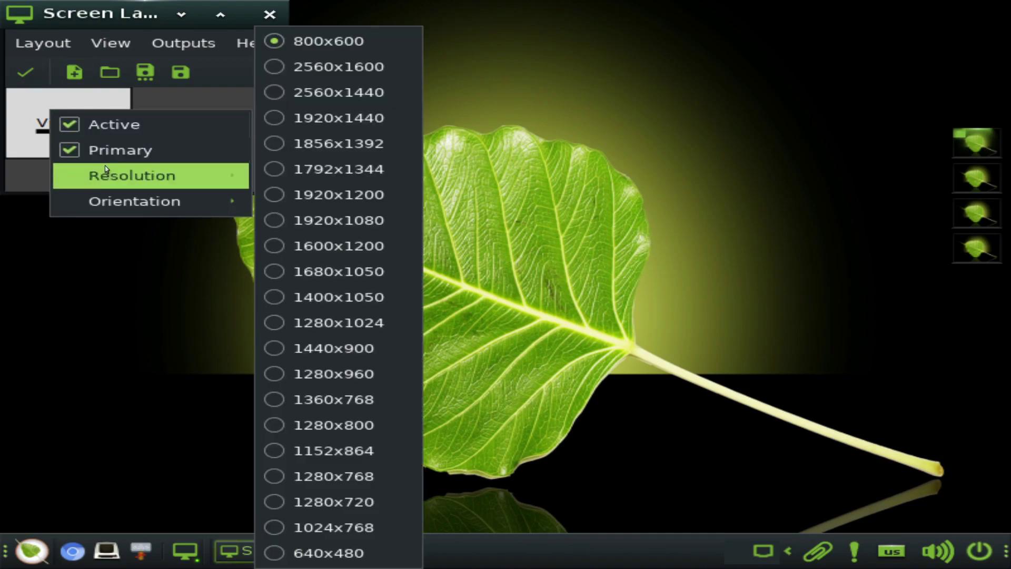
click(365, 220)
click(24, 72)
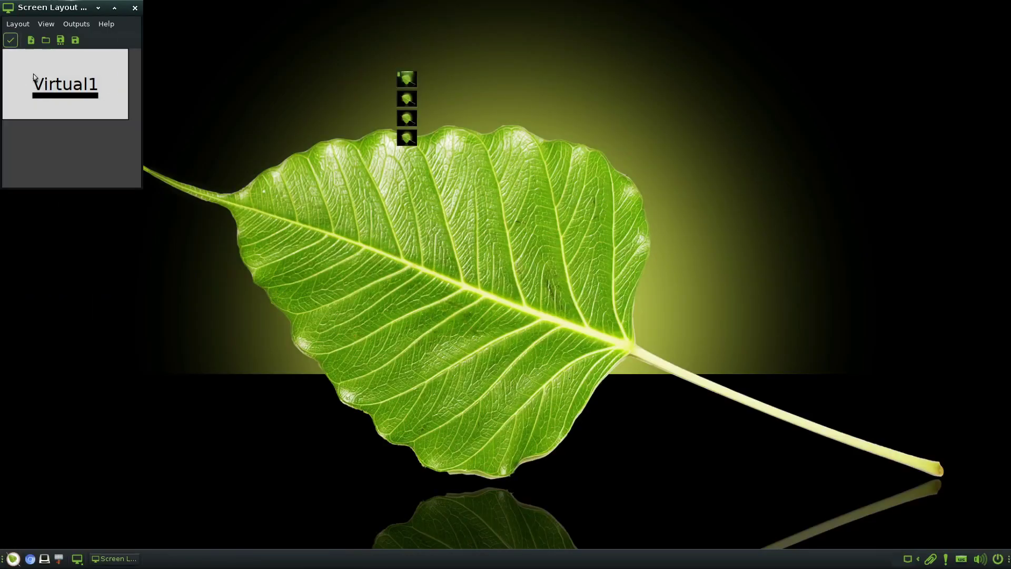
click(135, 9)
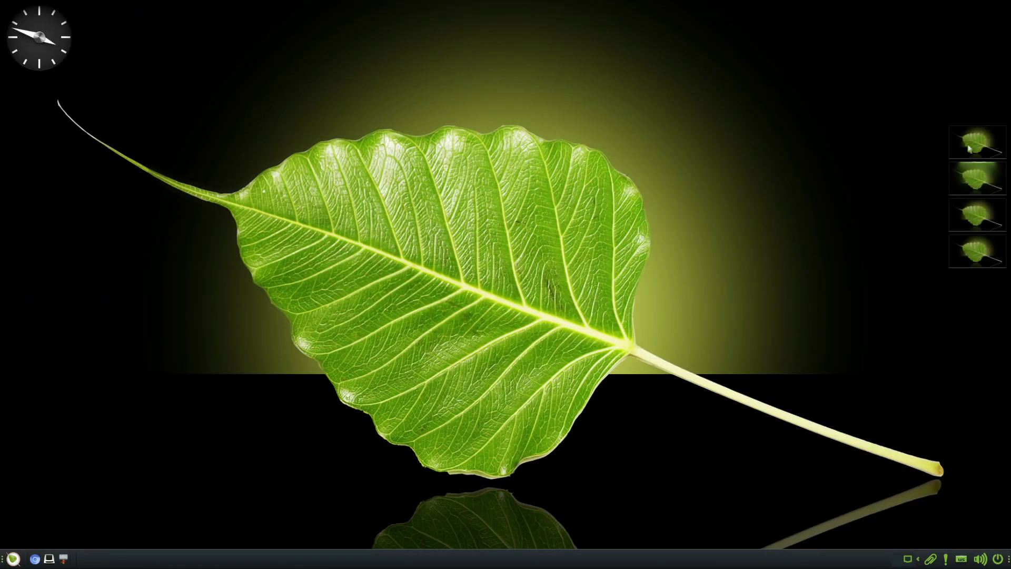
Dismiss the desktop menu and browse the main application menu's categories before closing it.
right_click(497, 242)
click(354, 311)
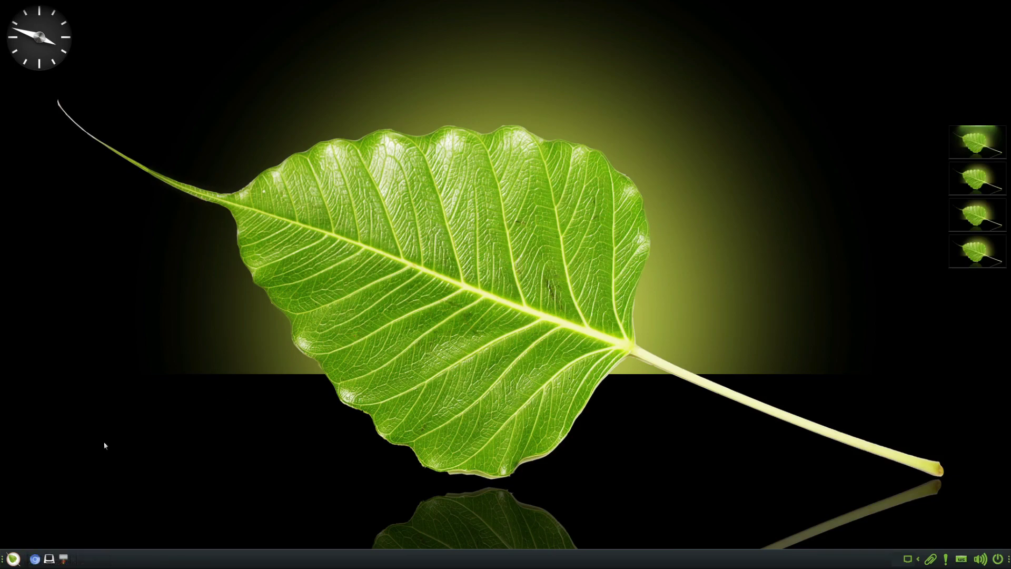
click(13, 558)
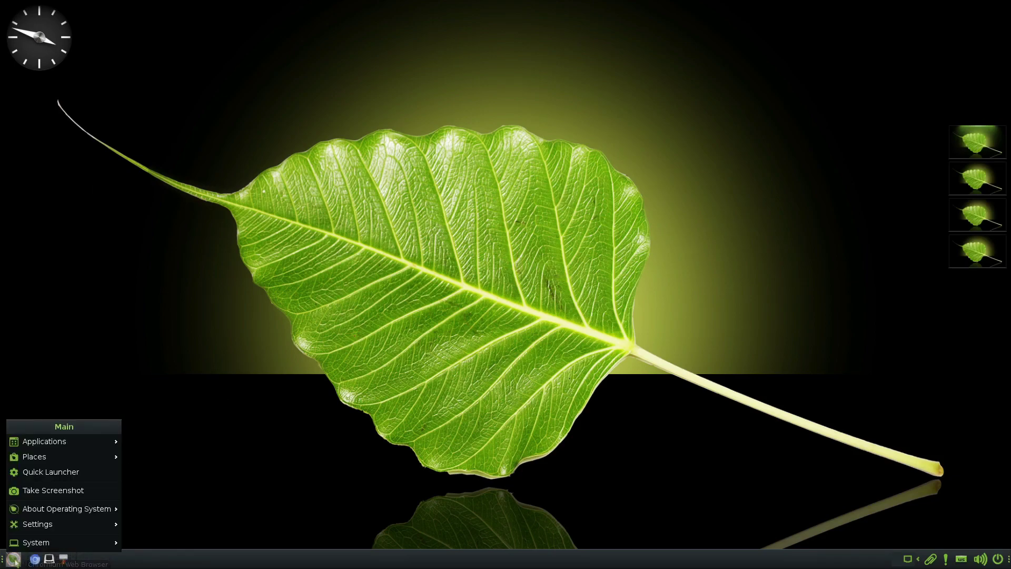
mouse_move(47, 445)
mouse_move(165, 447)
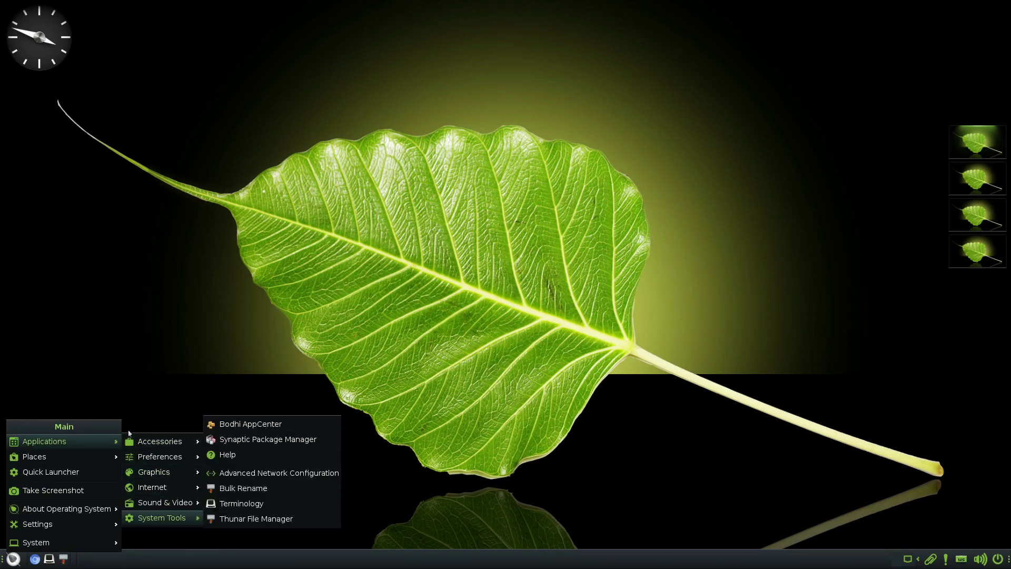
mouse_move(76, 459)
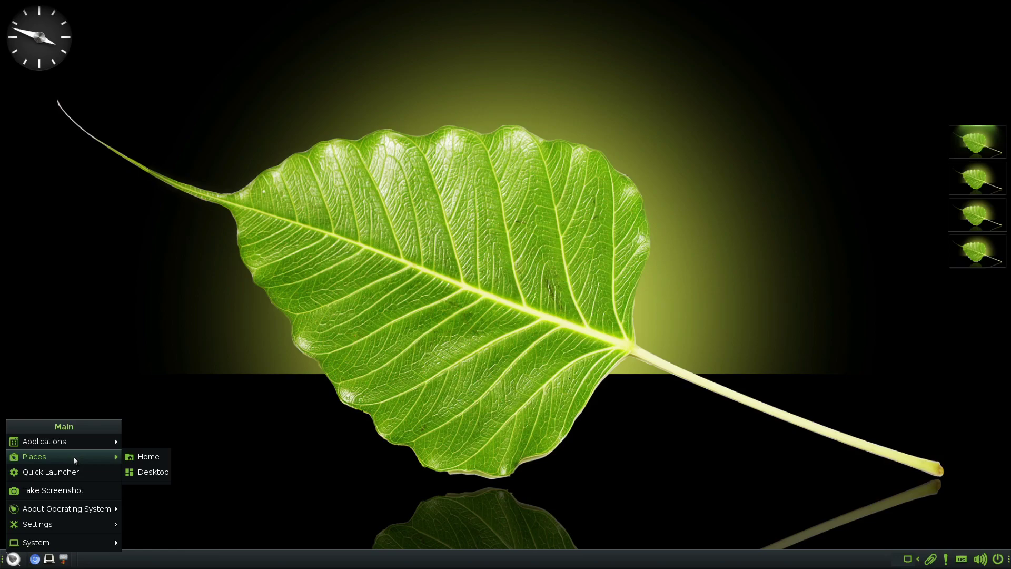
click(181, 254)
Launch Leafpad from Accessories, view its About dialog, and quit it.
click(13, 559)
mouse_move(23, 535)
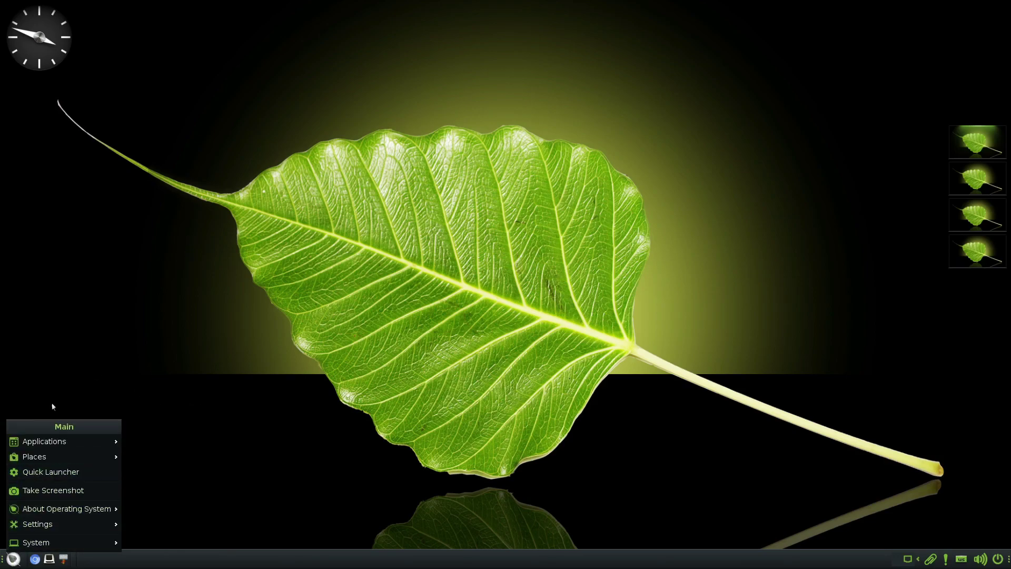
mouse_move(61, 442)
mouse_move(161, 443)
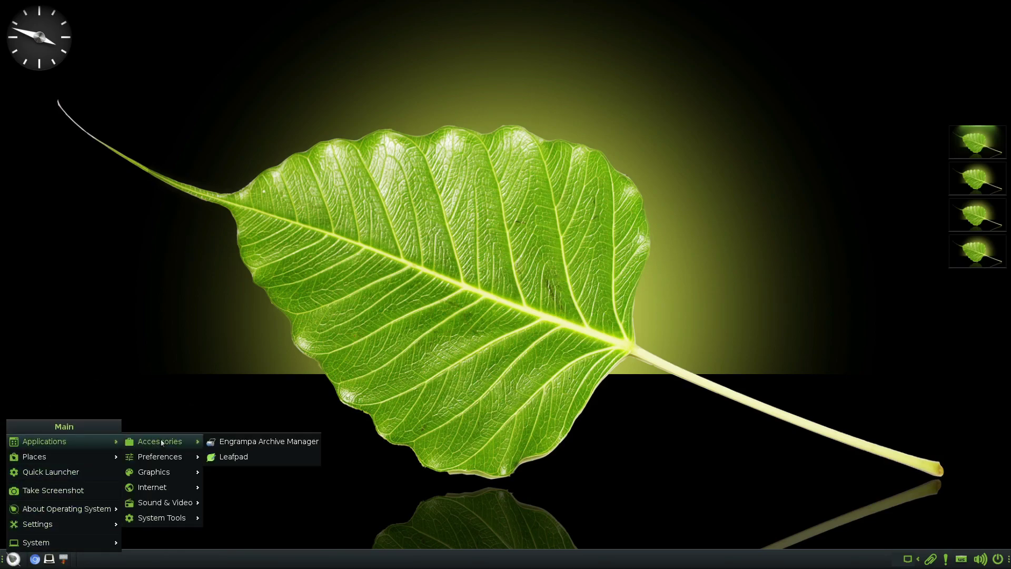
click(252, 456)
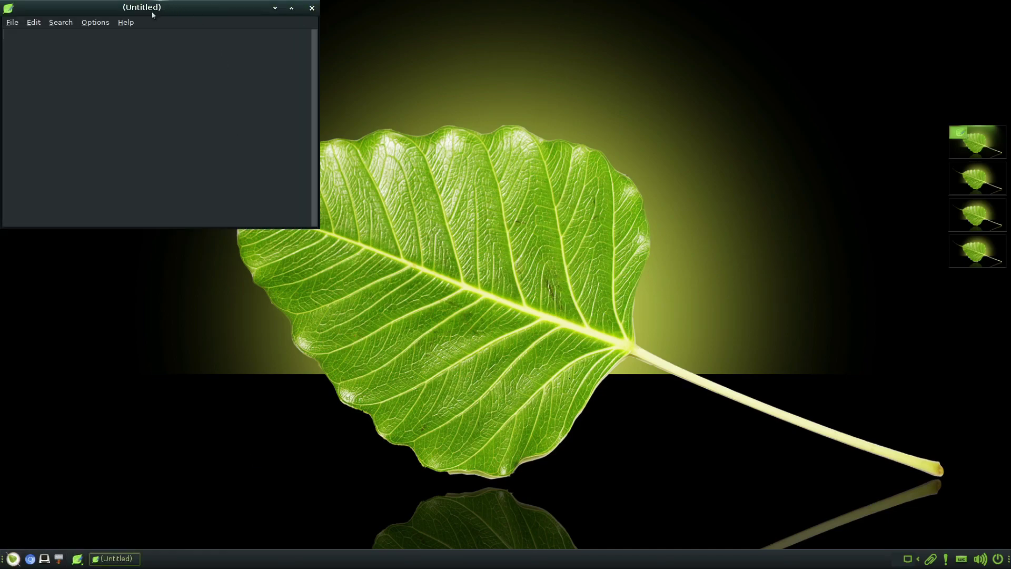
click(129, 24)
click(138, 36)
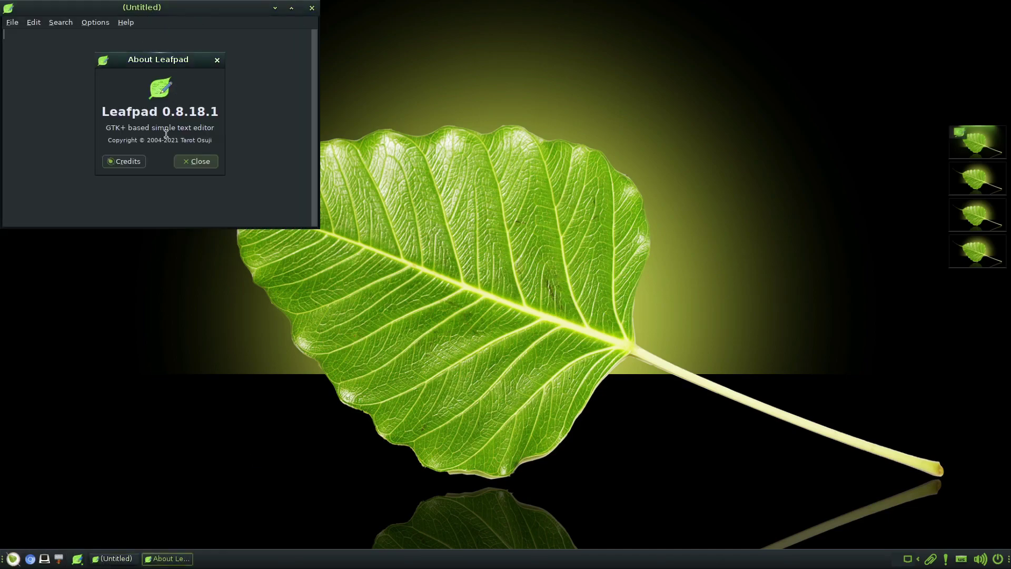
click(199, 161)
click(13, 22)
click(30, 106)
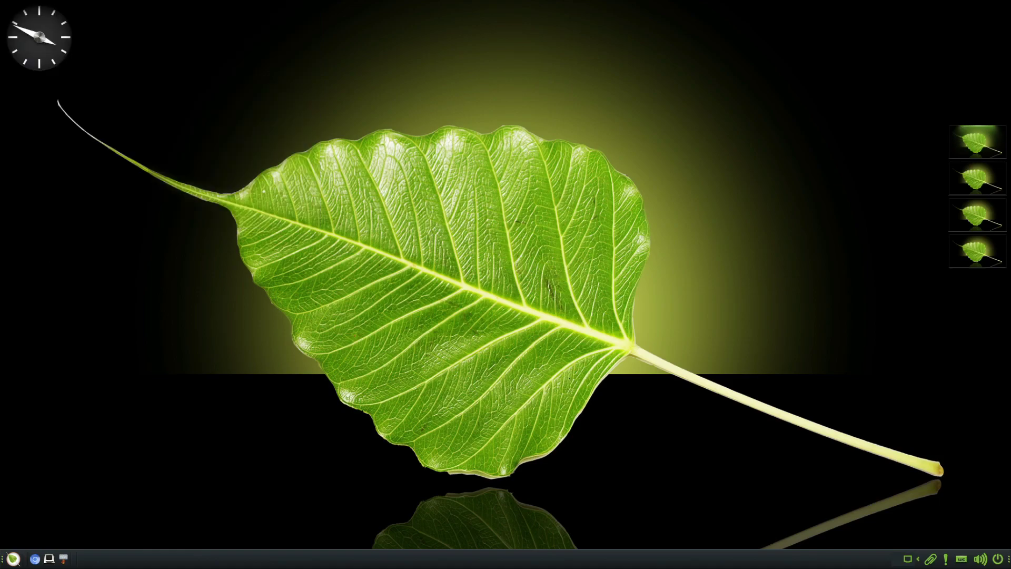
Launch the screen layout editor from the menu, move its window, then close it.
click(13, 560)
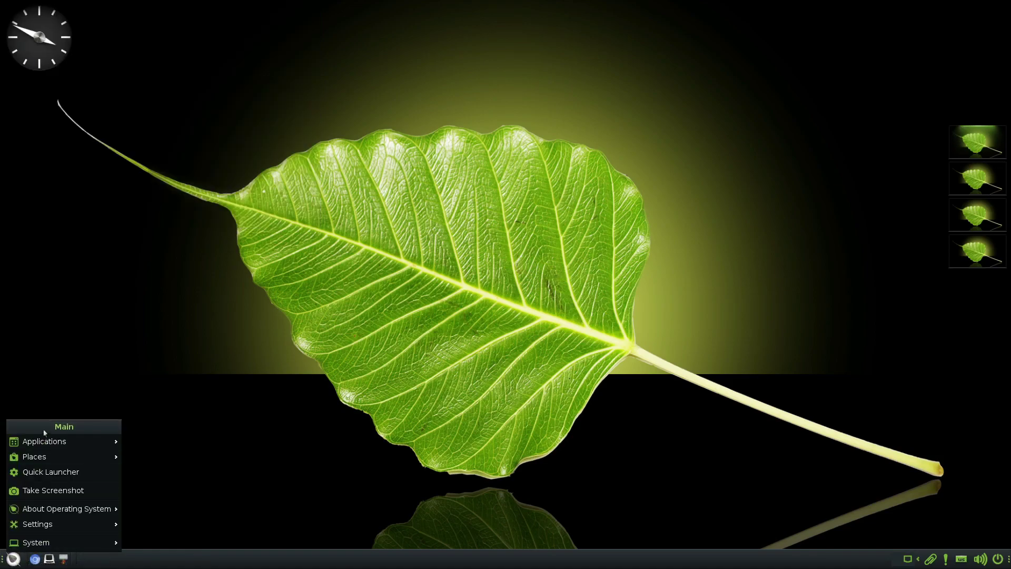
mouse_move(52, 445)
mouse_move(162, 454)
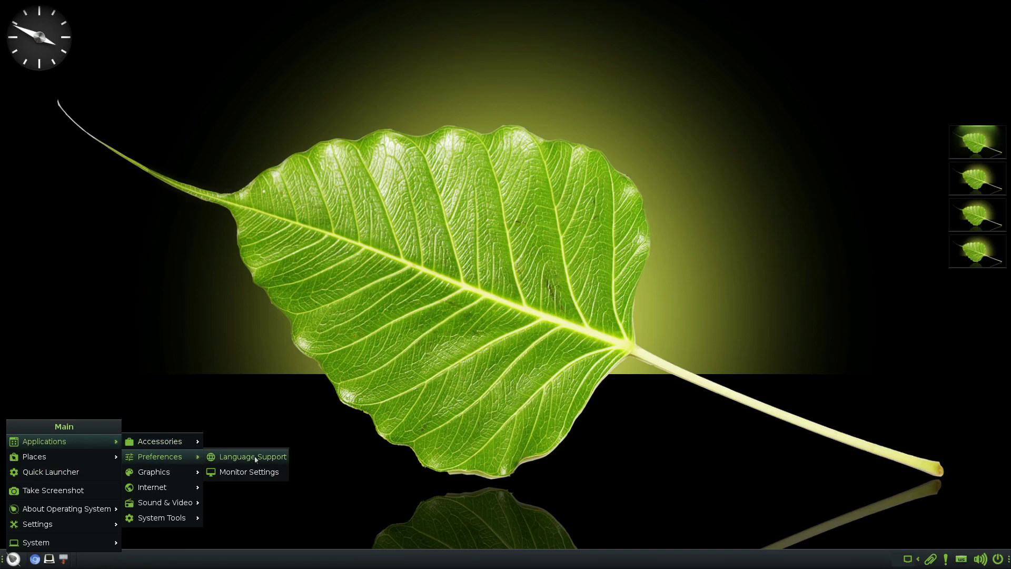
click(257, 472)
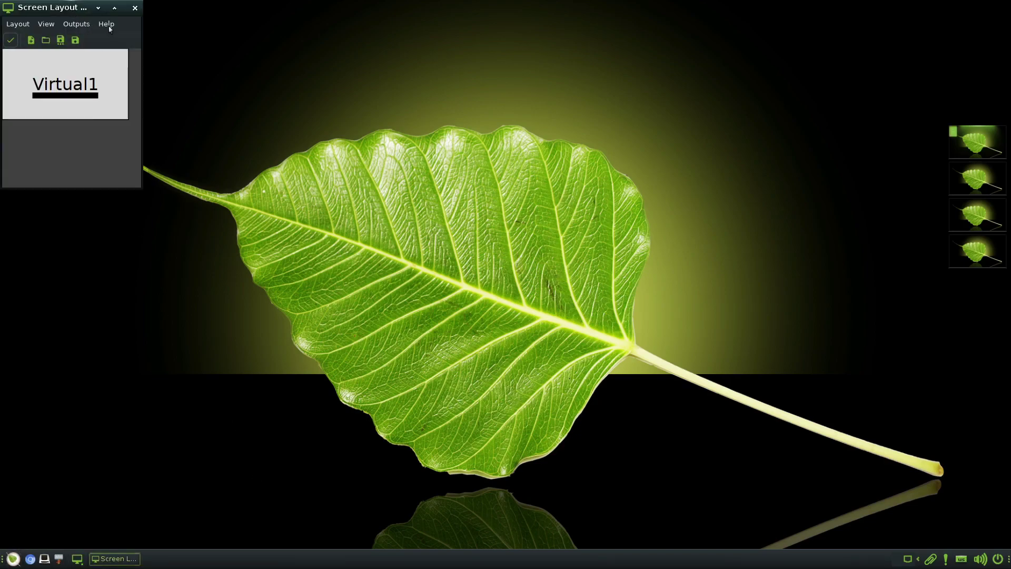
drag(109, 7, 146, 25)
click(173, 26)
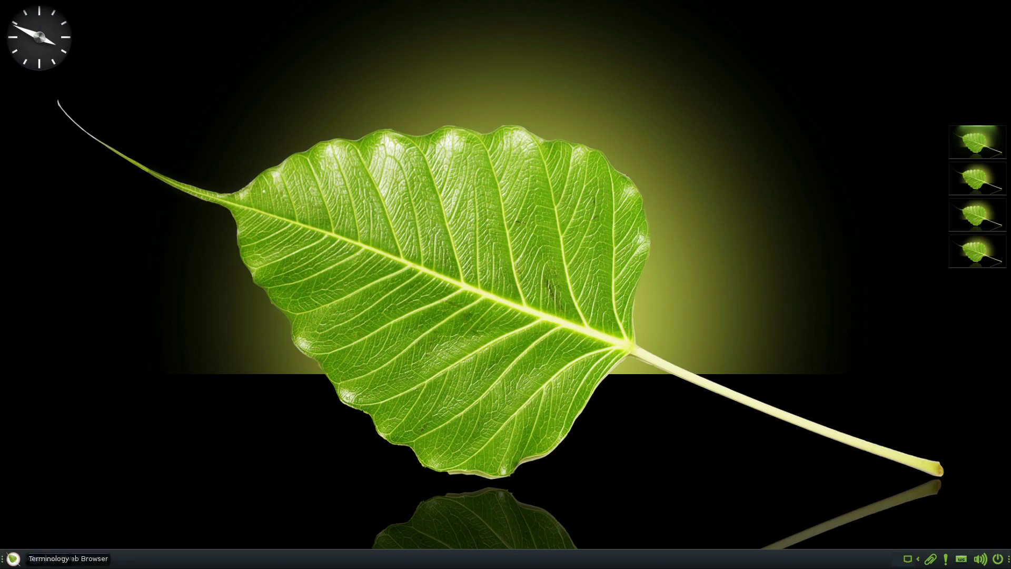
Launch Ephoto from Graphics, close it, and bring up the Internet applications list showing Chromium.
click(14, 558)
mouse_move(77, 441)
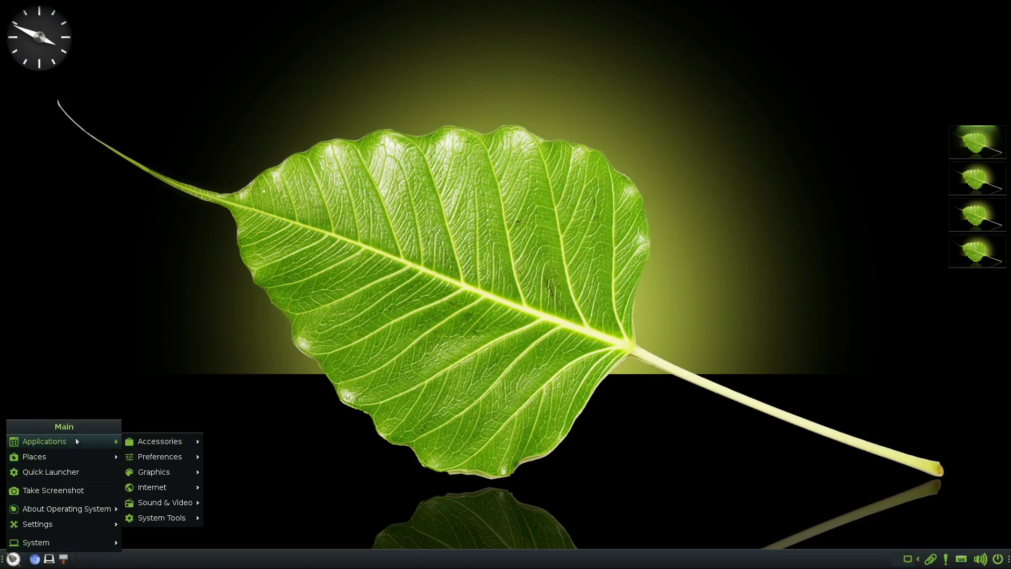
mouse_move(156, 459)
mouse_move(177, 476)
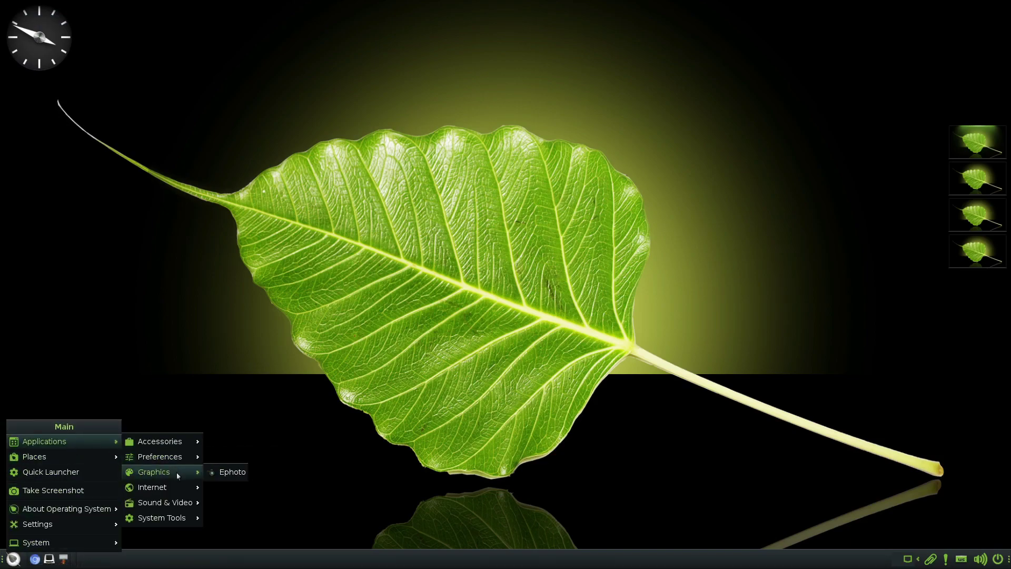
click(230, 472)
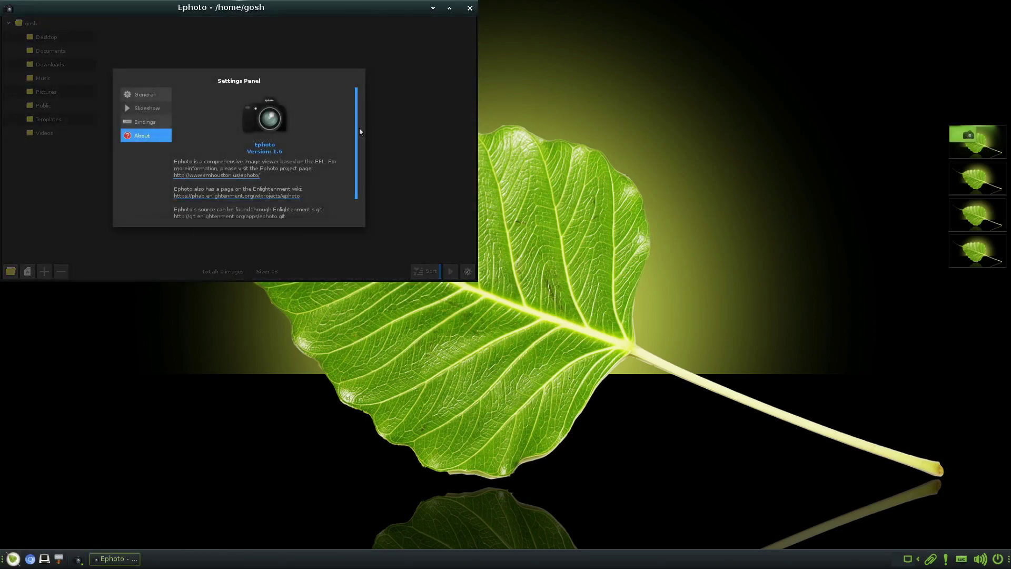
click(468, 271)
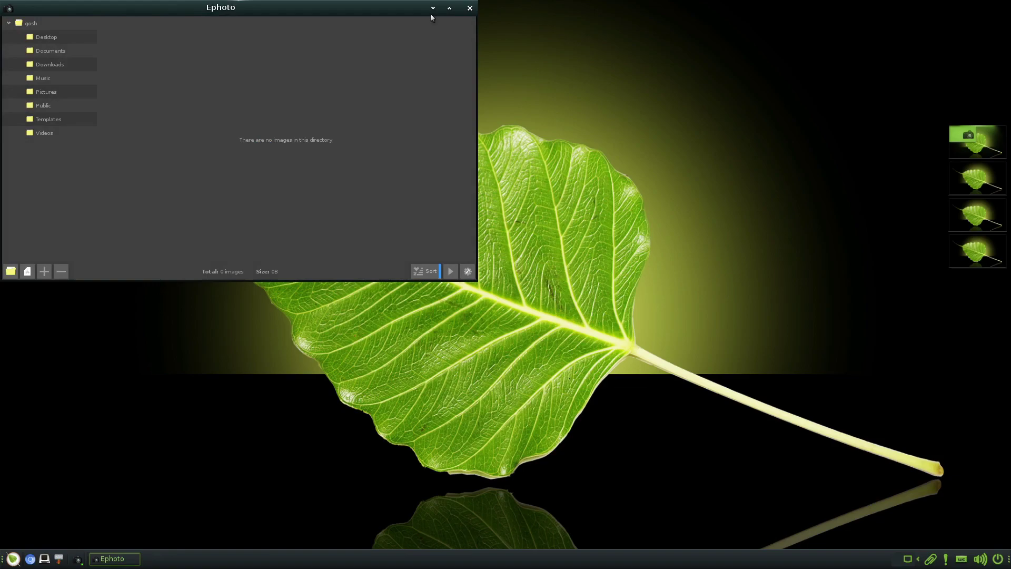
mouse_move(177, 484)
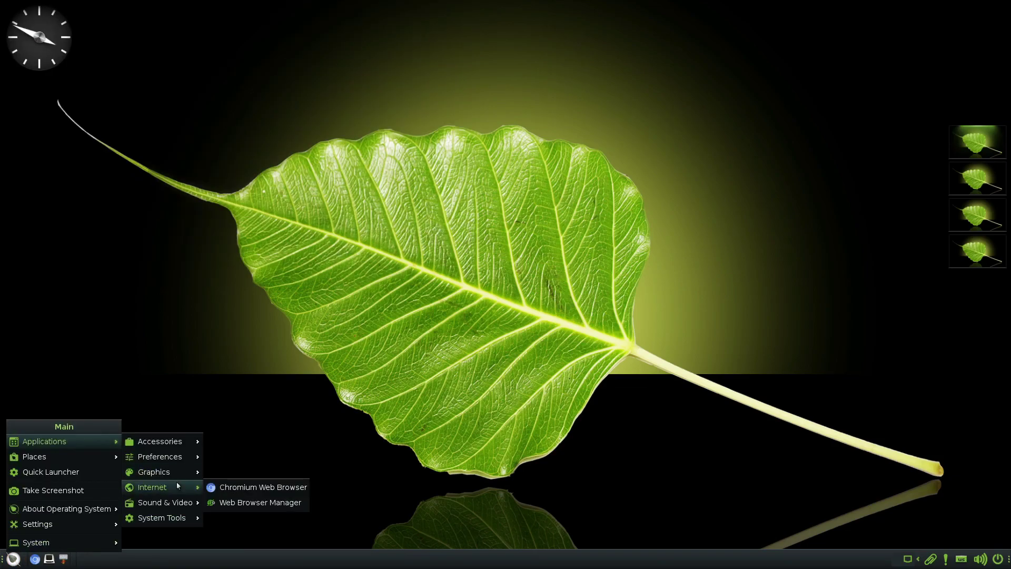
Launch the Web Browser Manager and view the Slimjet browser's information.
click(259, 503)
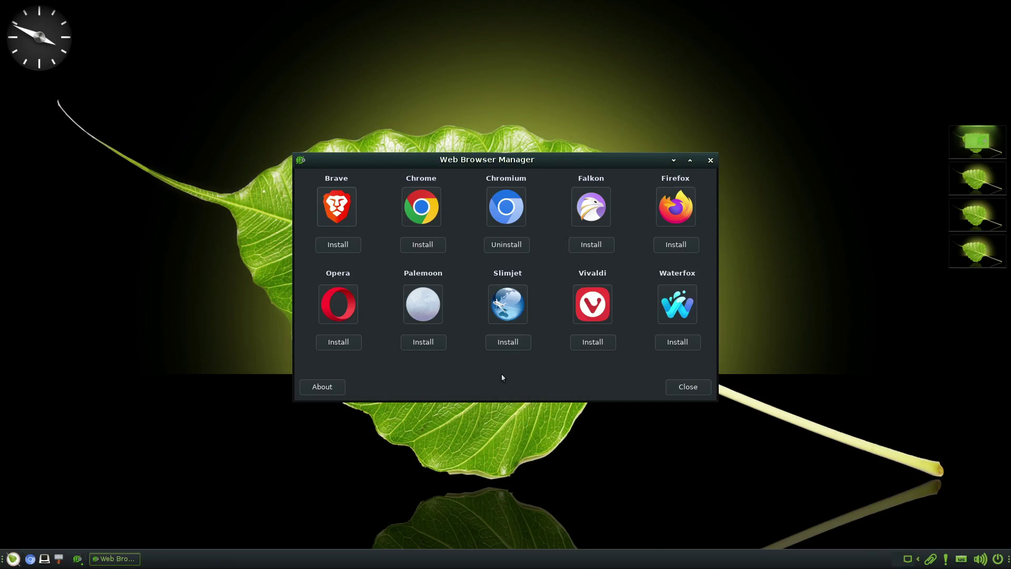
click(511, 303)
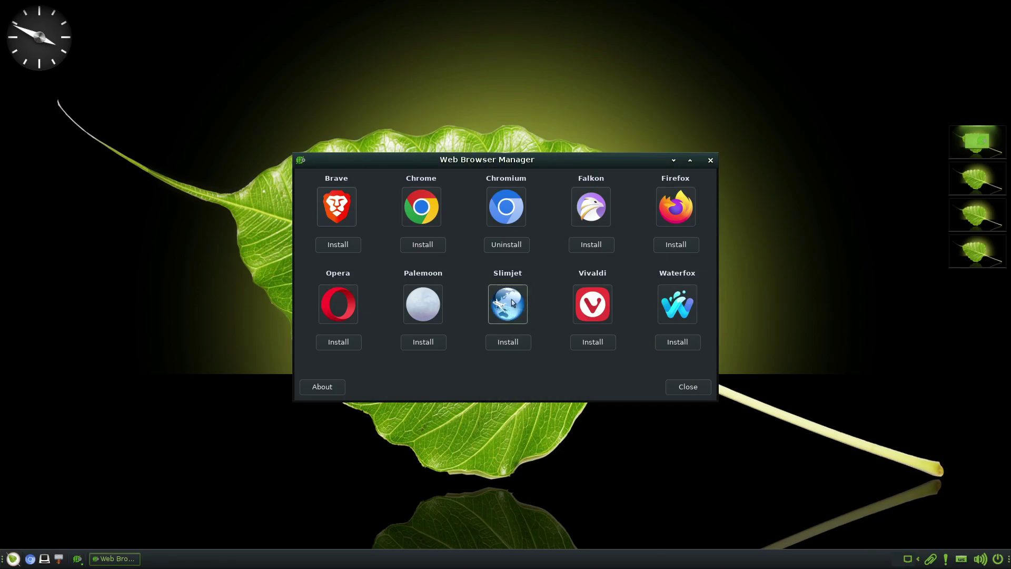
click(513, 404)
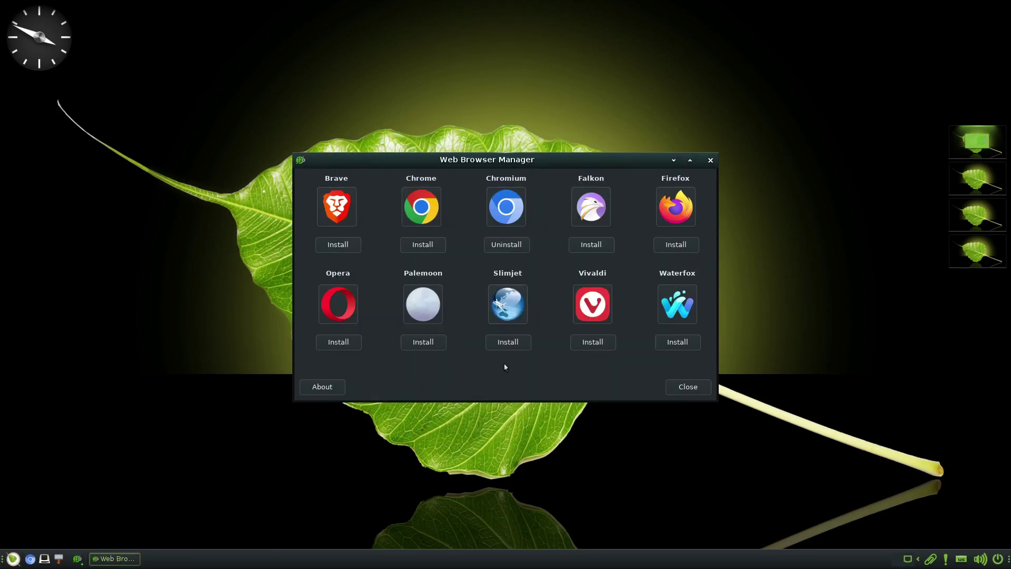
Install Slimjet, confirming with Yes and authorising with the account password.
click(508, 342)
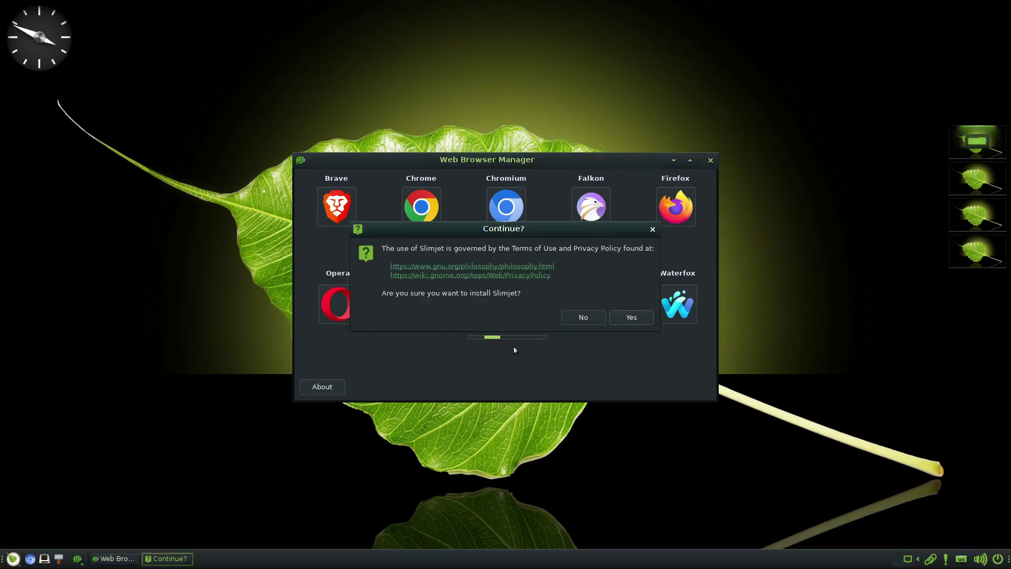
click(632, 317)
text(****)
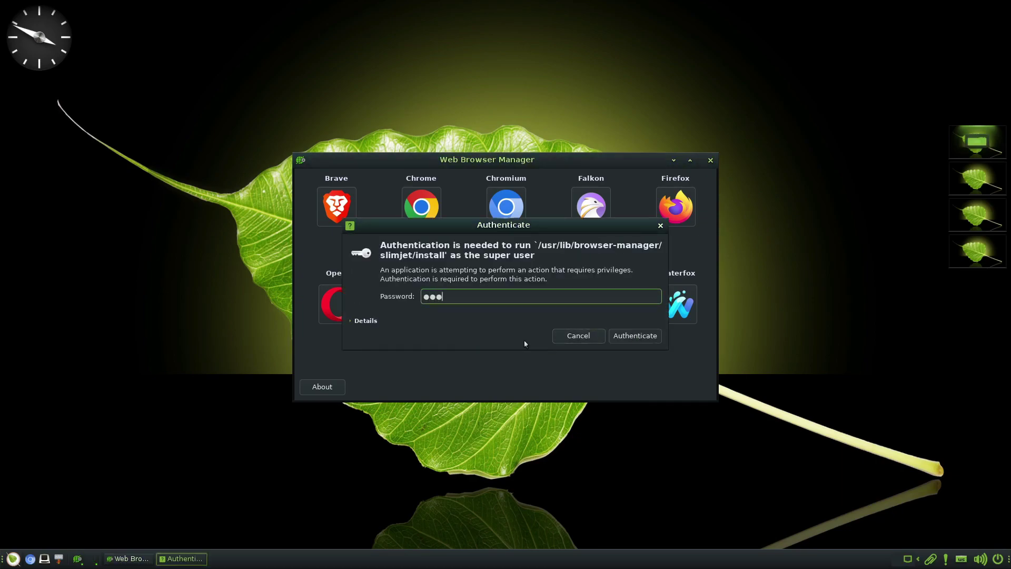
key(Return)
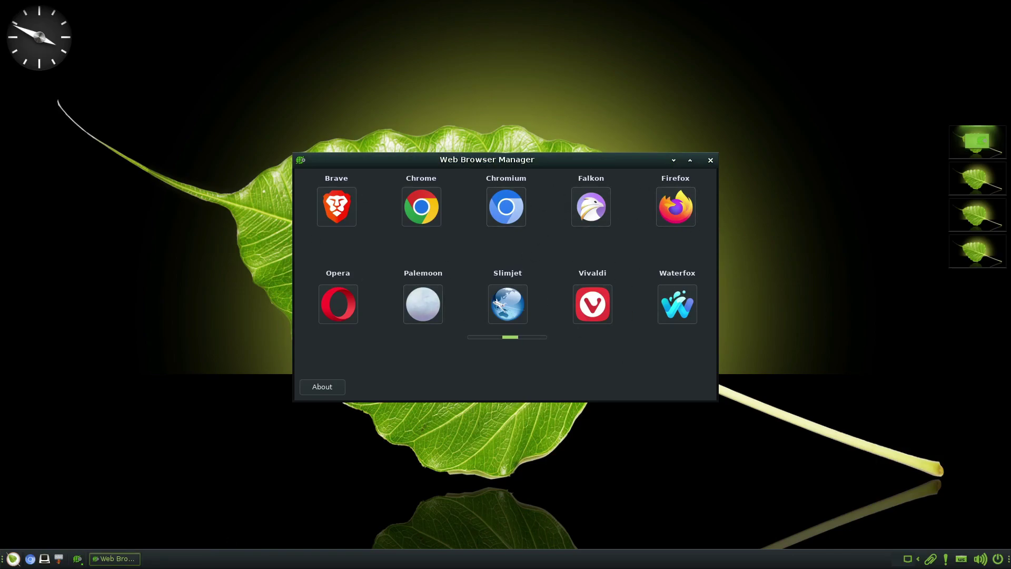
Launch Chromium Web Browser from Applications > Internet.
click(13, 557)
mouse_move(79, 442)
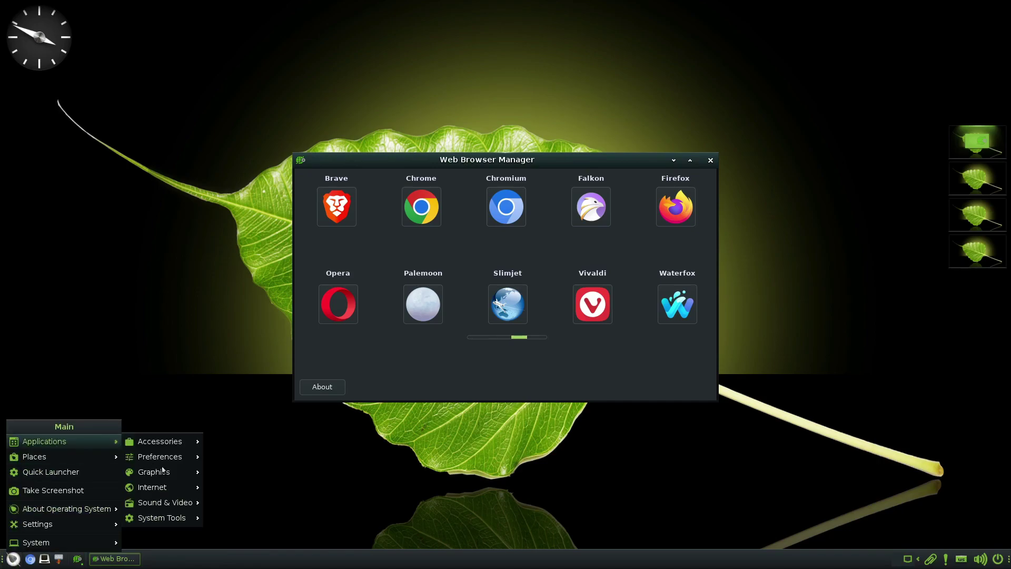
mouse_move(159, 487)
click(213, 486)
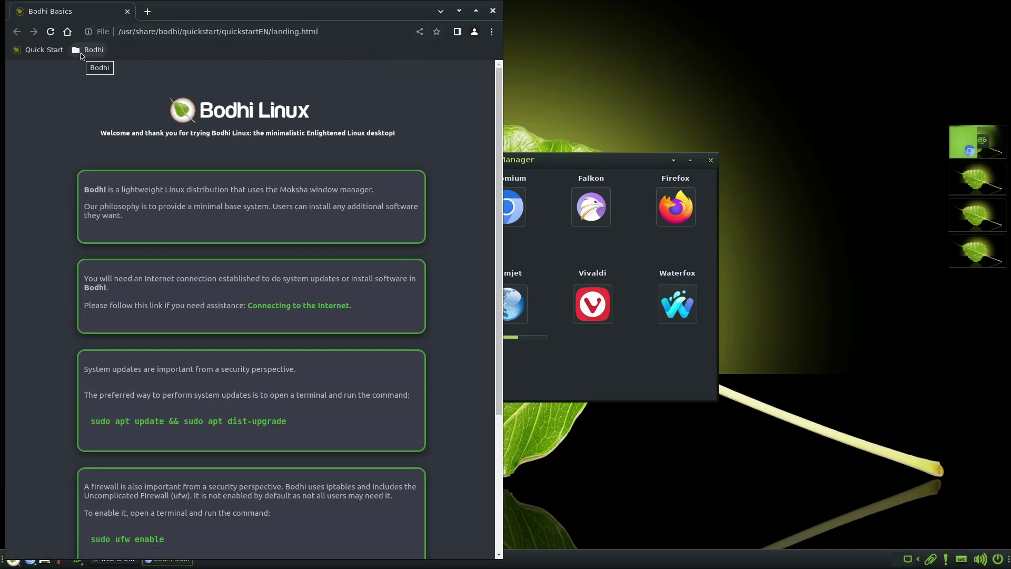
Go to the Bodhi QuickStart guide via its bookmark and open the Installing Software page.
click(81, 55)
click(81, 55)
click(43, 50)
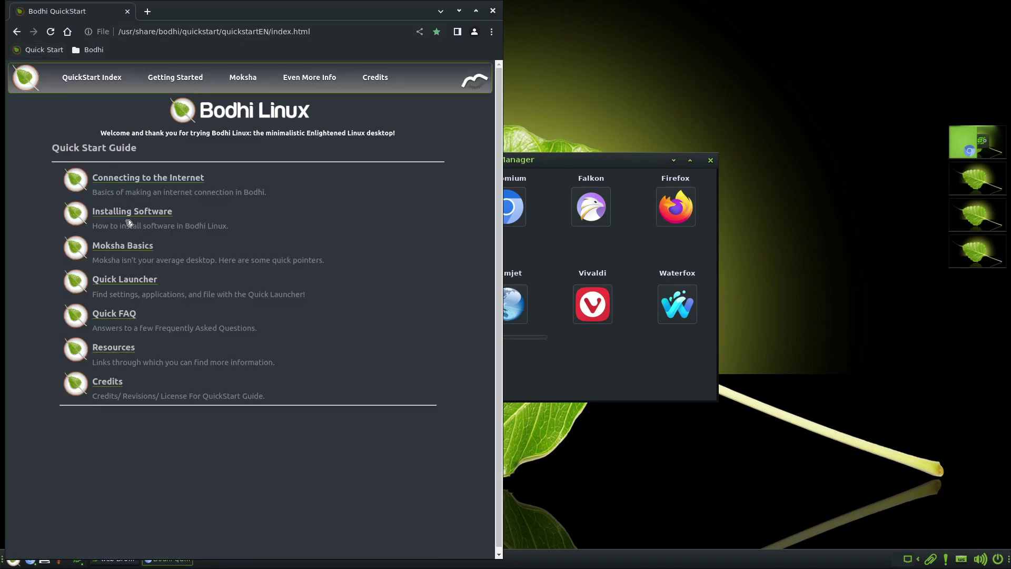
click(131, 212)
scroll(265, 370, down, 3)
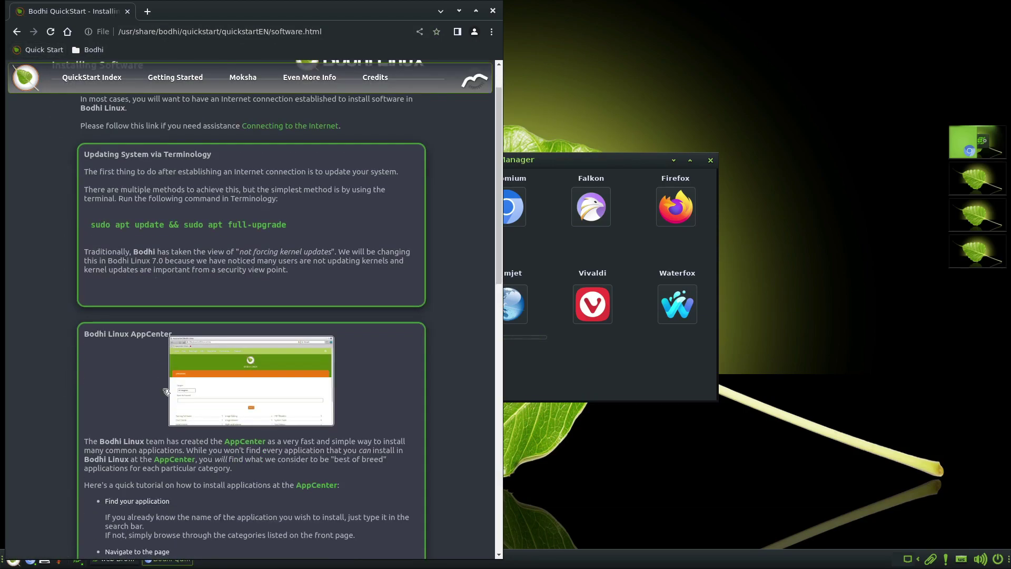
scroll(261, 368, up, 3)
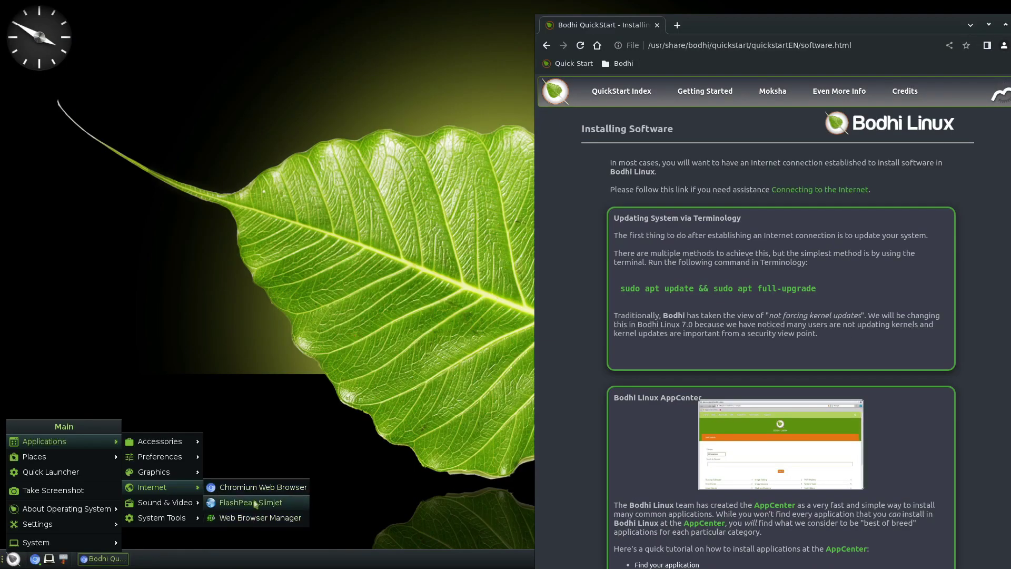
Launch Slimjet, decline the ad blocker offer, and view the About Slimjet page.
click(255, 504)
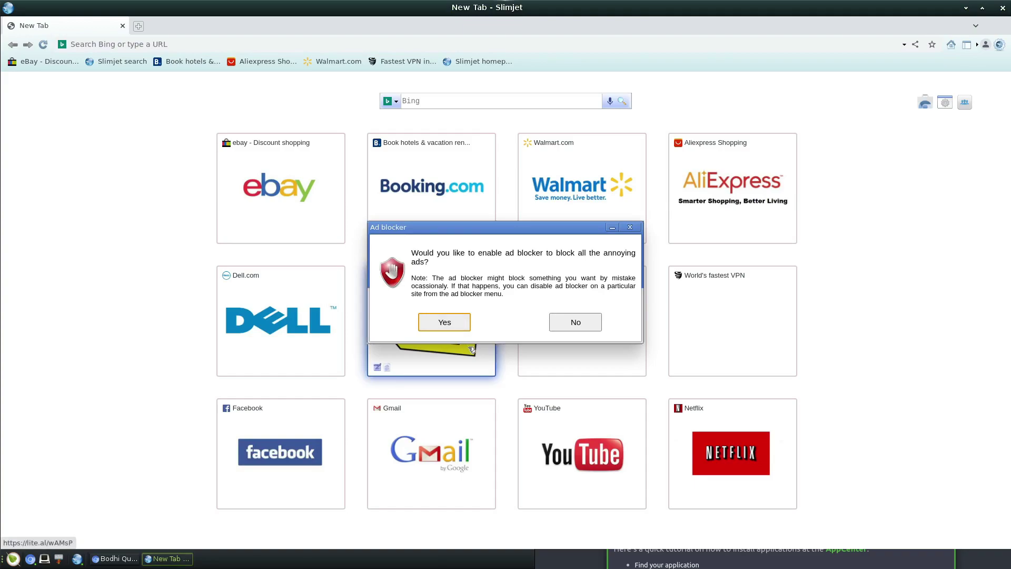
click(575, 320)
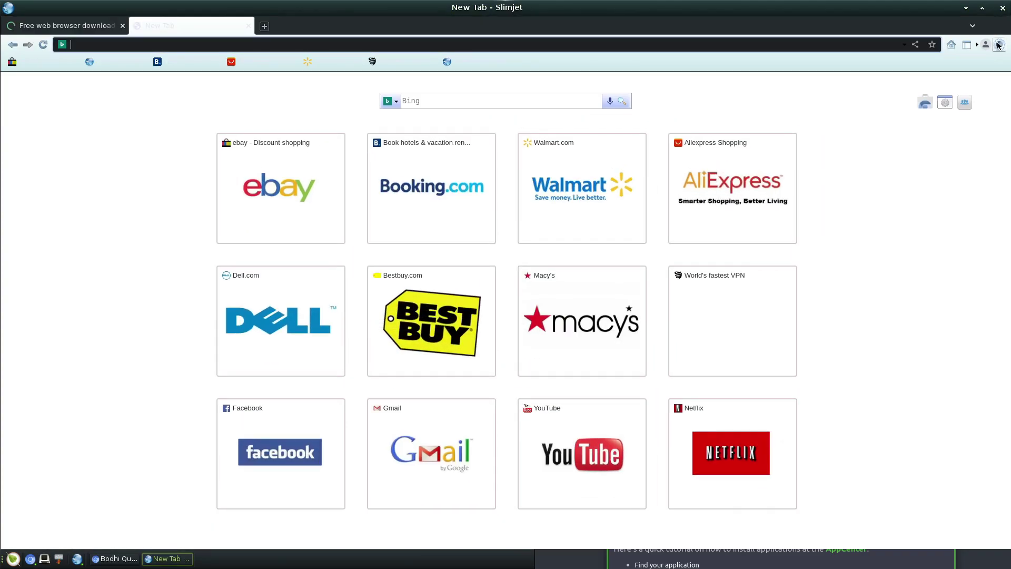
click(999, 44)
mouse_move(860, 367)
click(707, 560)
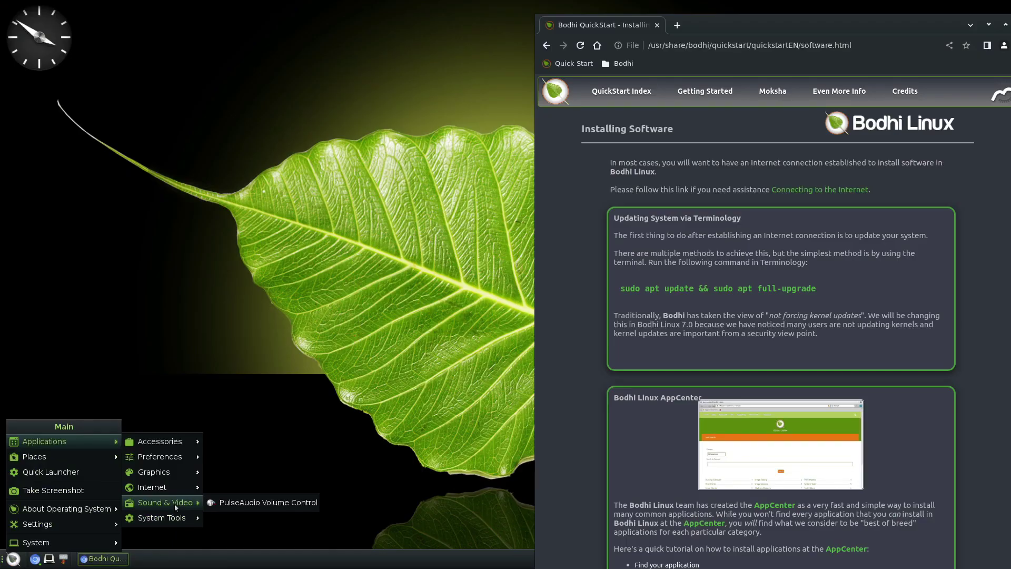
mouse_move(161, 518)
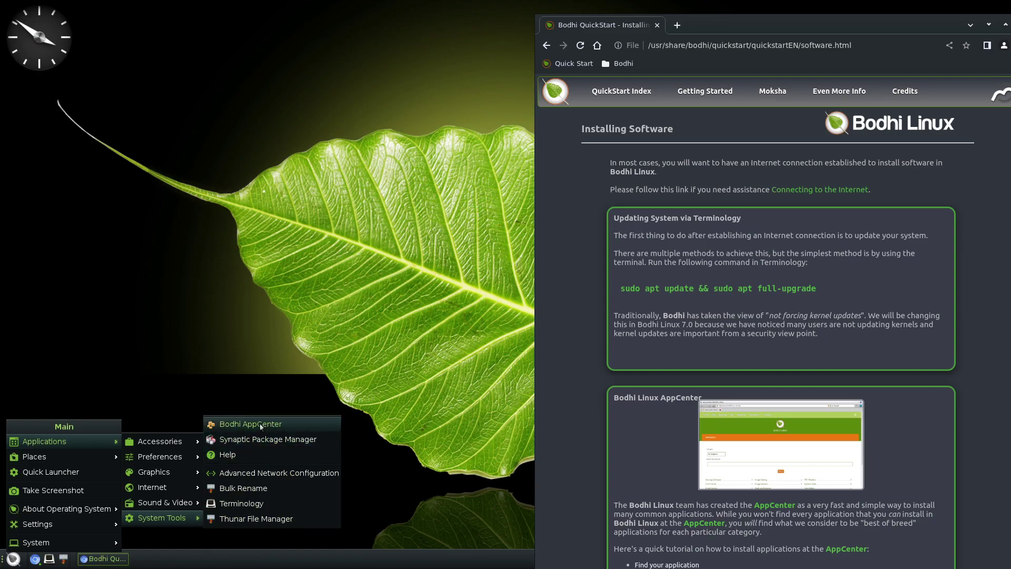
mouse_move(38, 521)
mouse_move(188, 431)
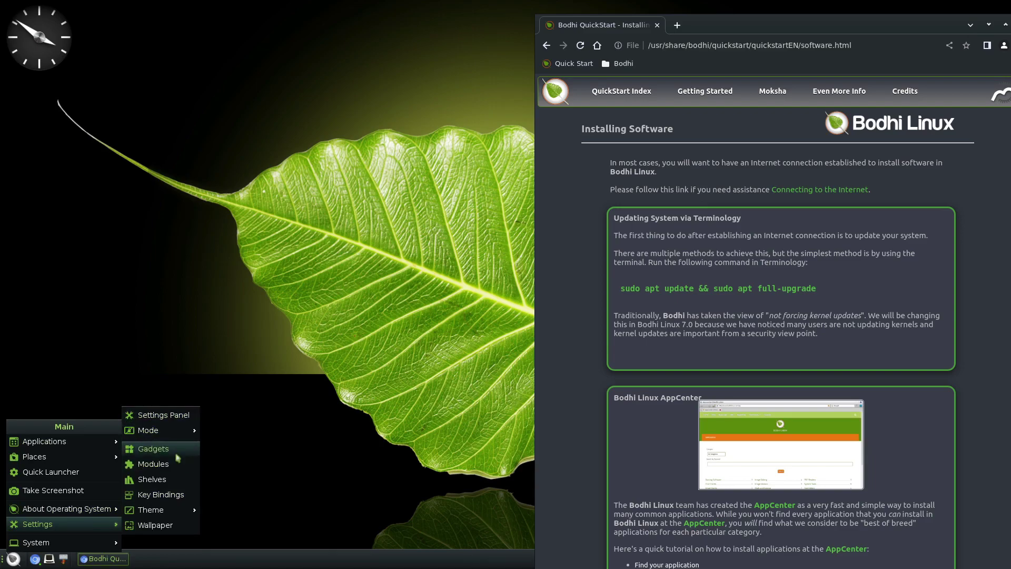
Open the desktop gadget settings and move the window aside to reveal the clock.
click(158, 448)
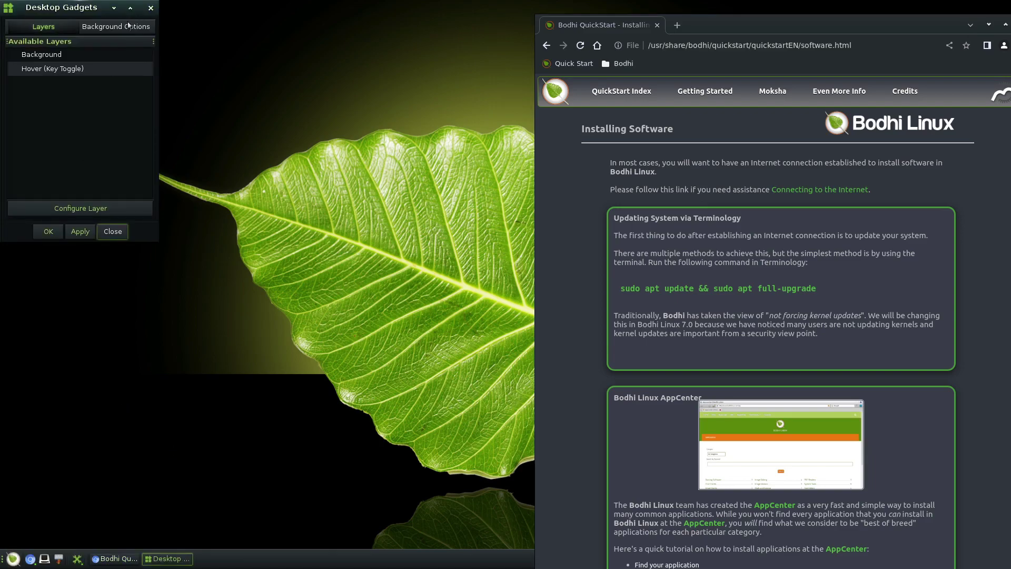
click(105, 32)
click(38, 29)
drag(75, 14, 148, 142)
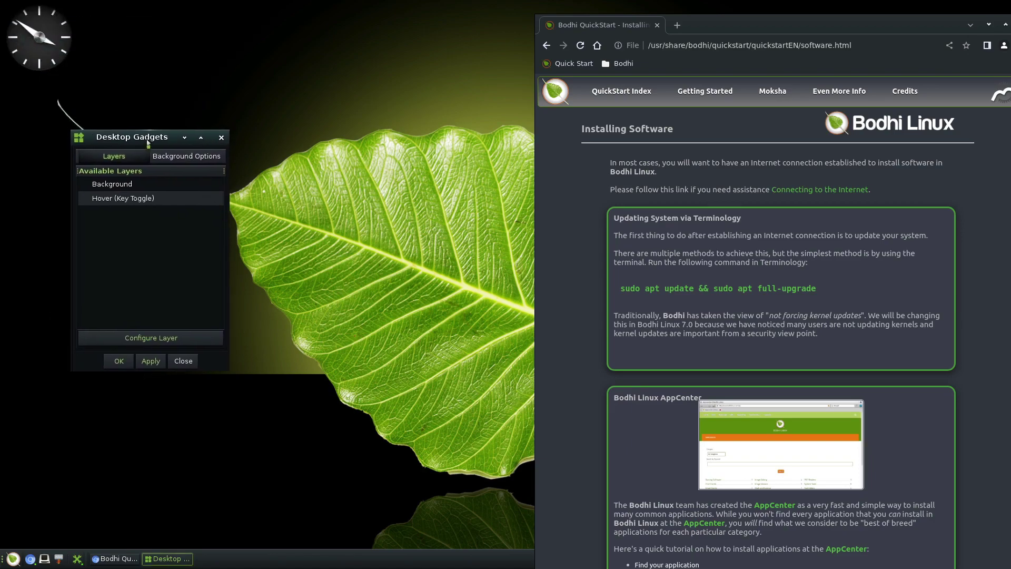
Select the Background layer and bring up its Desktop Gadgets list via Configure Layer.
click(170, 188)
click(184, 157)
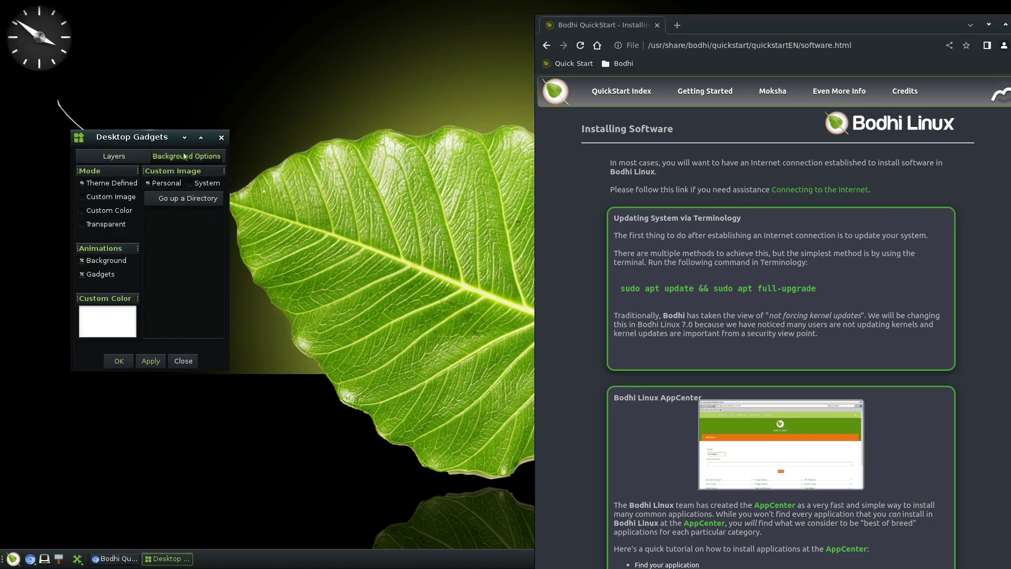
click(116, 161)
click(187, 160)
click(124, 163)
click(146, 342)
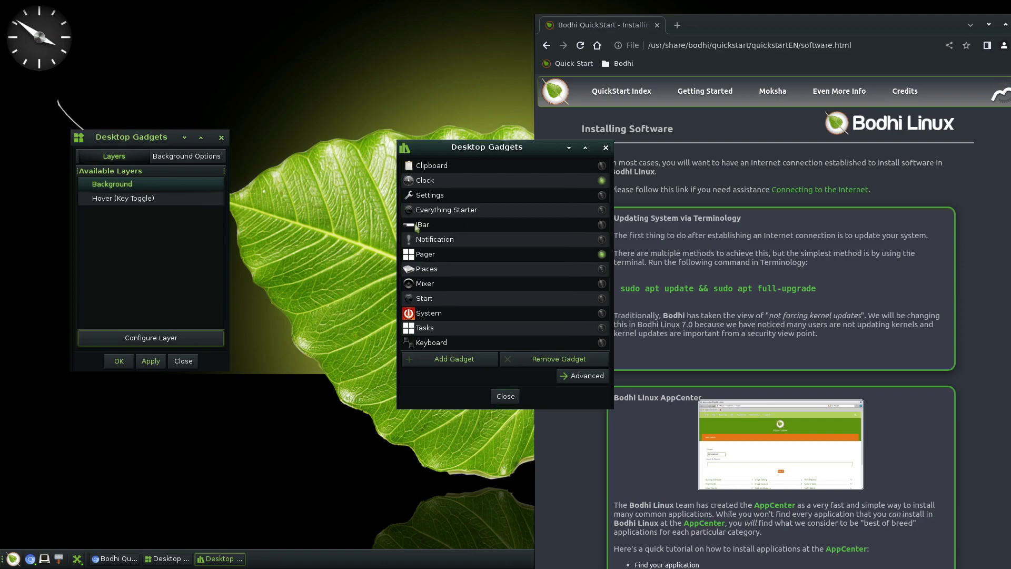
Add the IBar and Everything Starter gadgets, placing Everything Starter right of the clock.
click(537, 224)
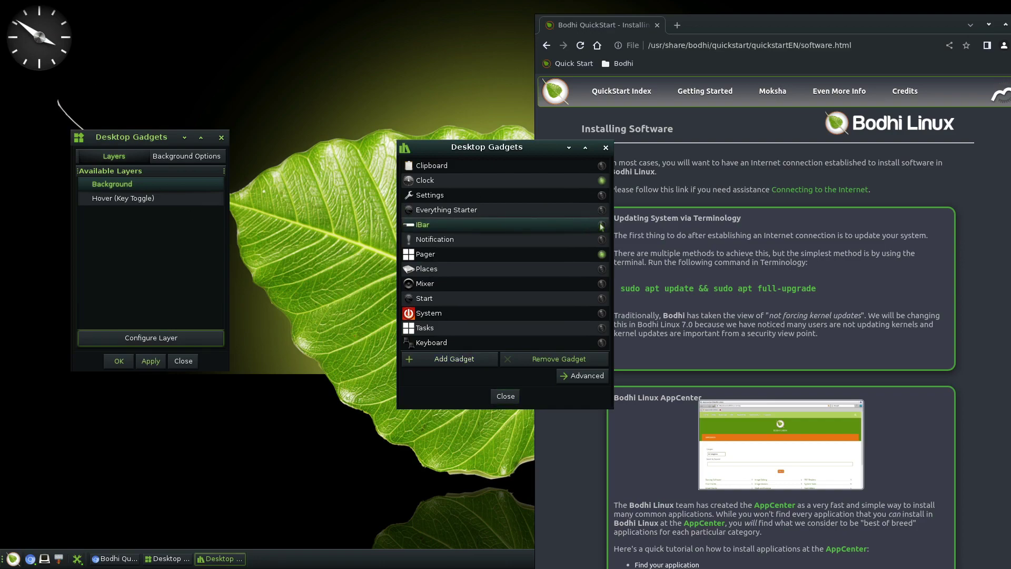
click(421, 359)
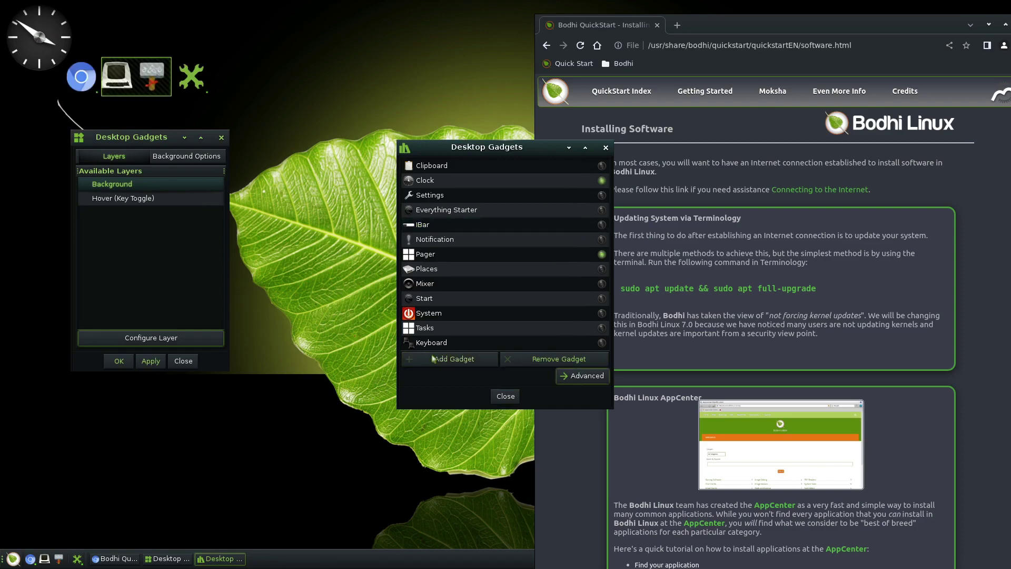
drag(246, 118, 257, 427)
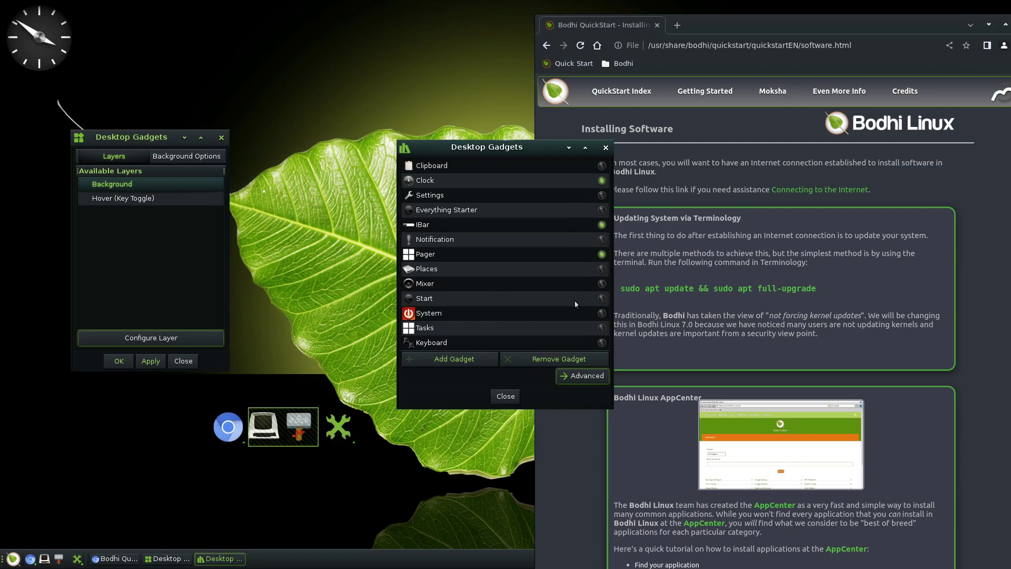
click(601, 211)
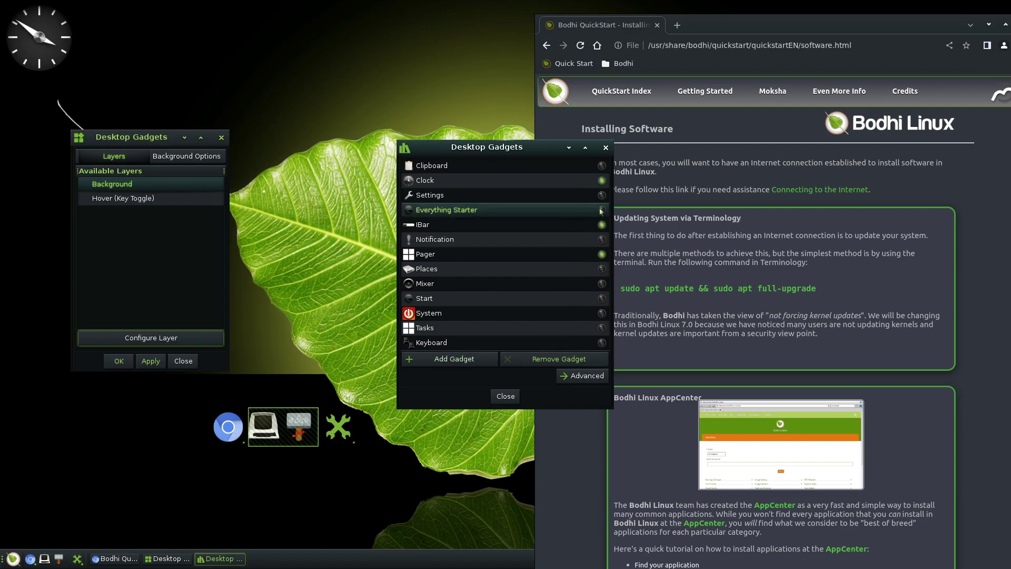
click(477, 358)
drag(143, 84, 235, 94)
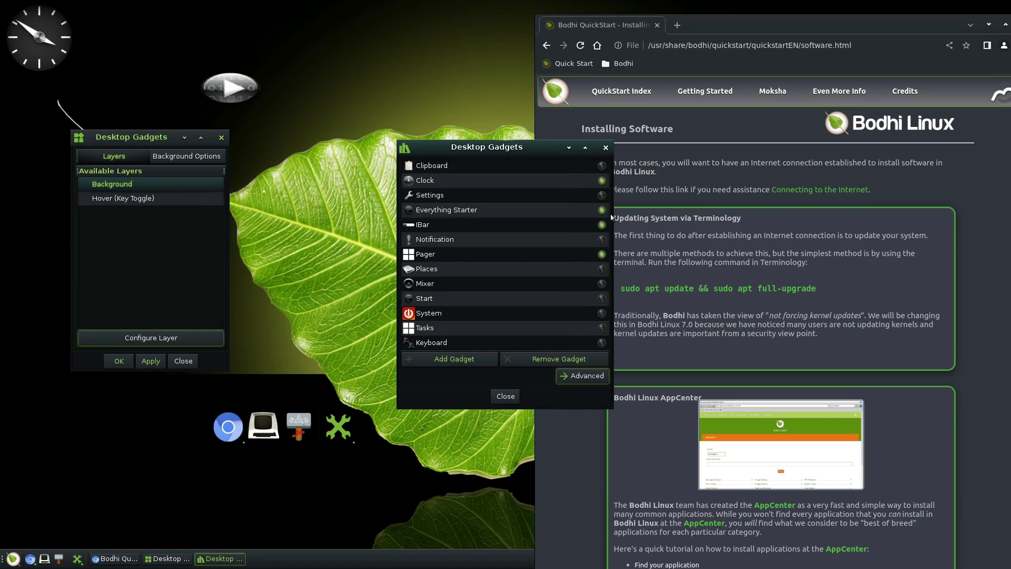
Add the Settings gadget, then the Clipboard gadget from Advanced > Available Gadgets.
click(598, 195)
click(463, 364)
click(585, 375)
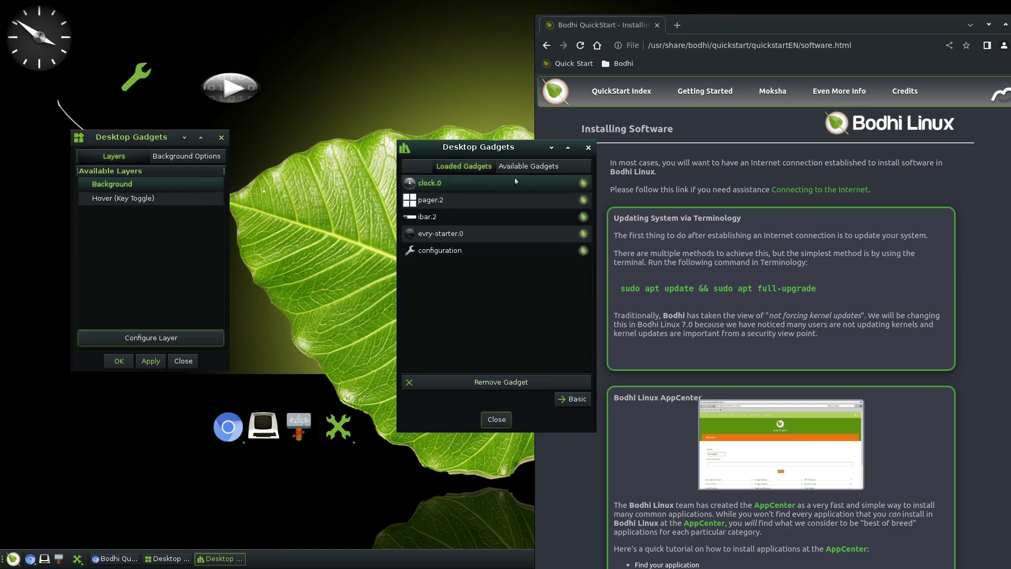
click(525, 167)
scroll(525, 314, down, 1)
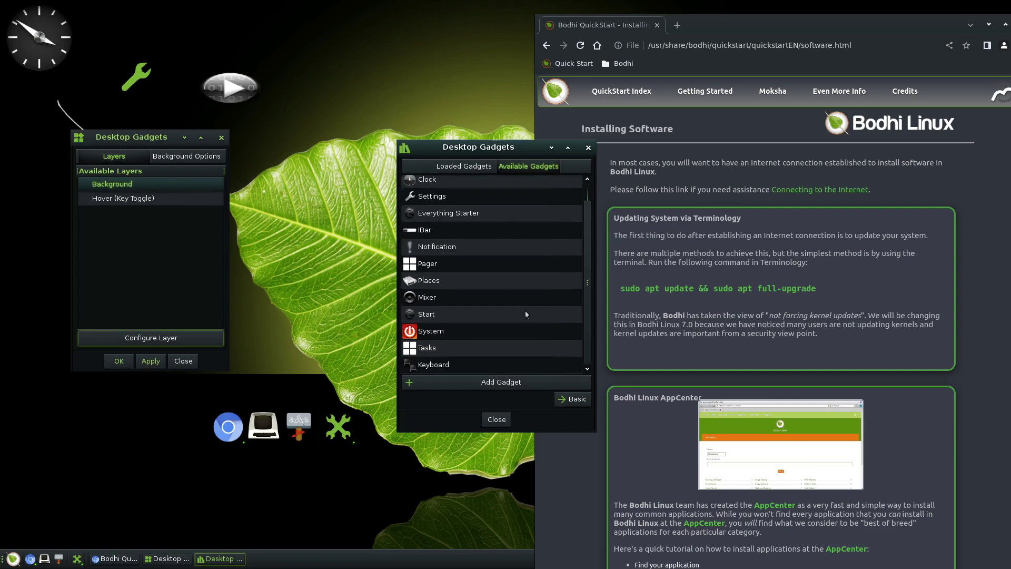
scroll(513, 370, up, 1)
click(509, 385)
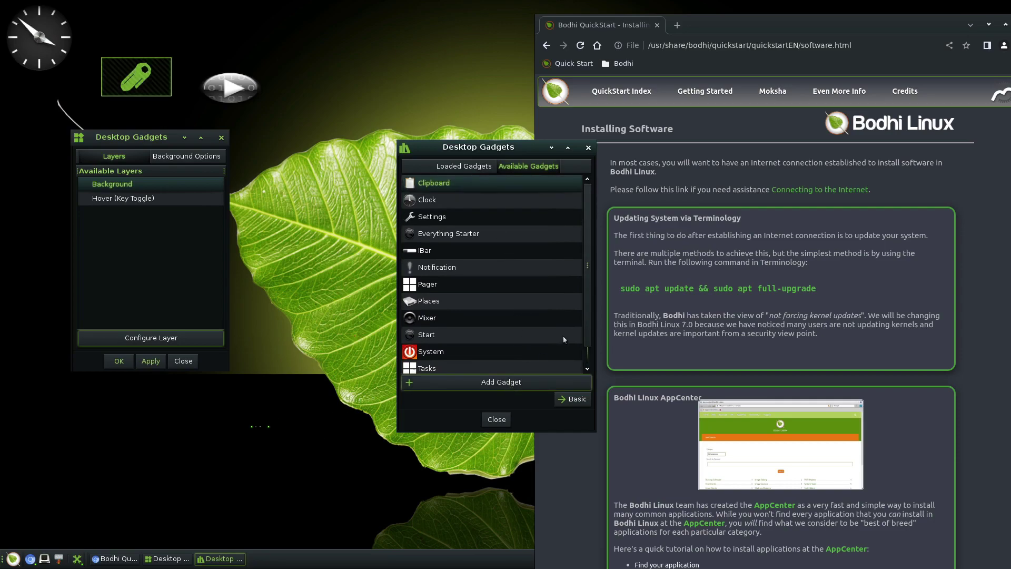
Close the Available Gadgets and Desktop Gadgets windows.
scroll(563, 336, down, 1)
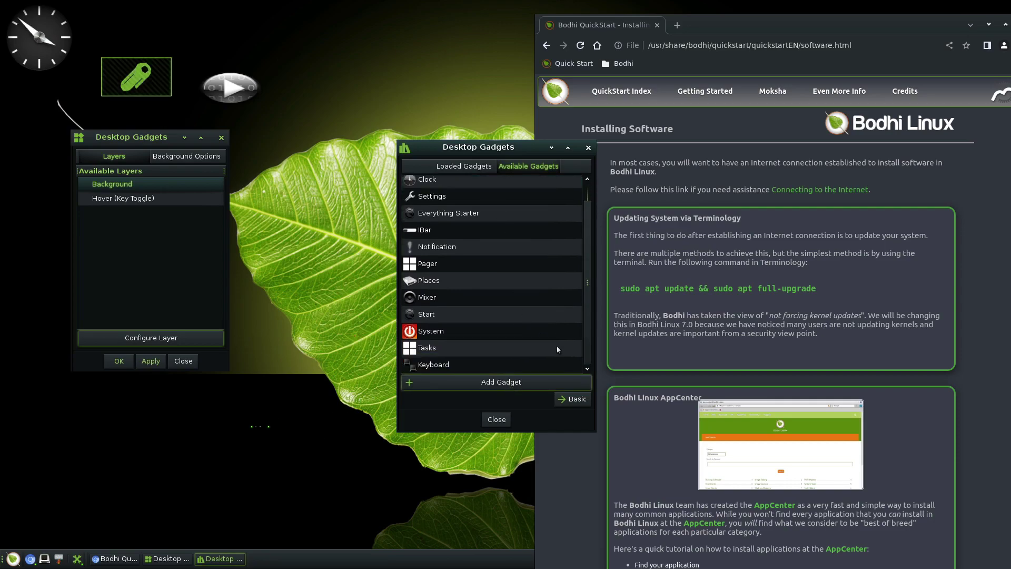
click(588, 148)
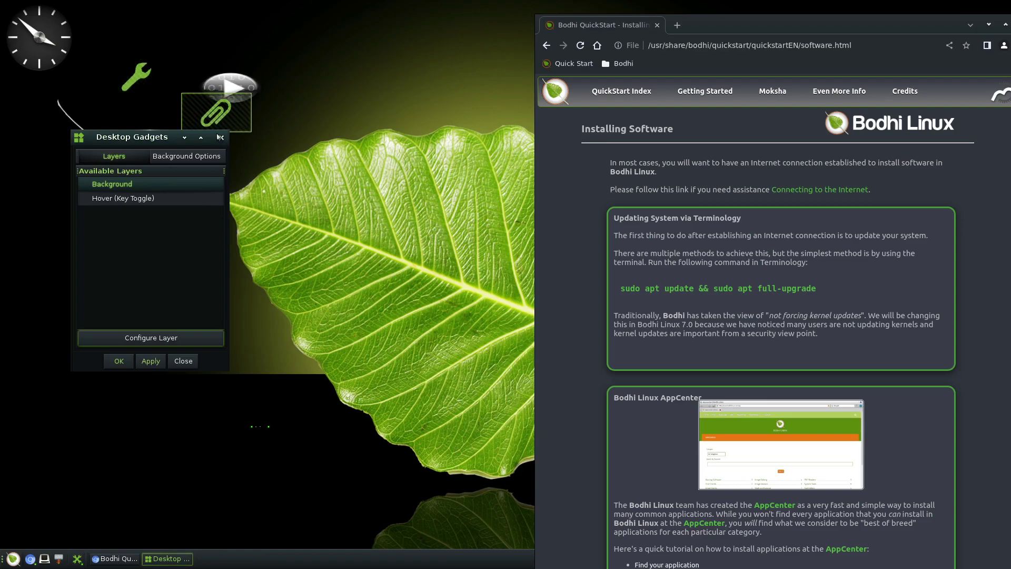
click(220, 137)
Open Module Settings and load the Cpufreq module from the System category.
click(9, 558)
mouse_move(52, 521)
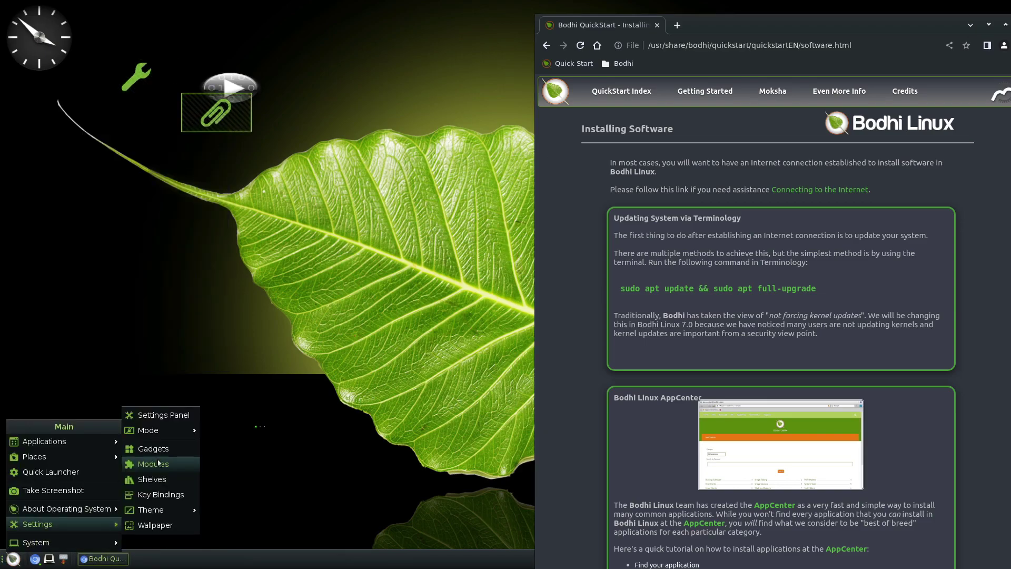
click(227, 460)
click(463, 168)
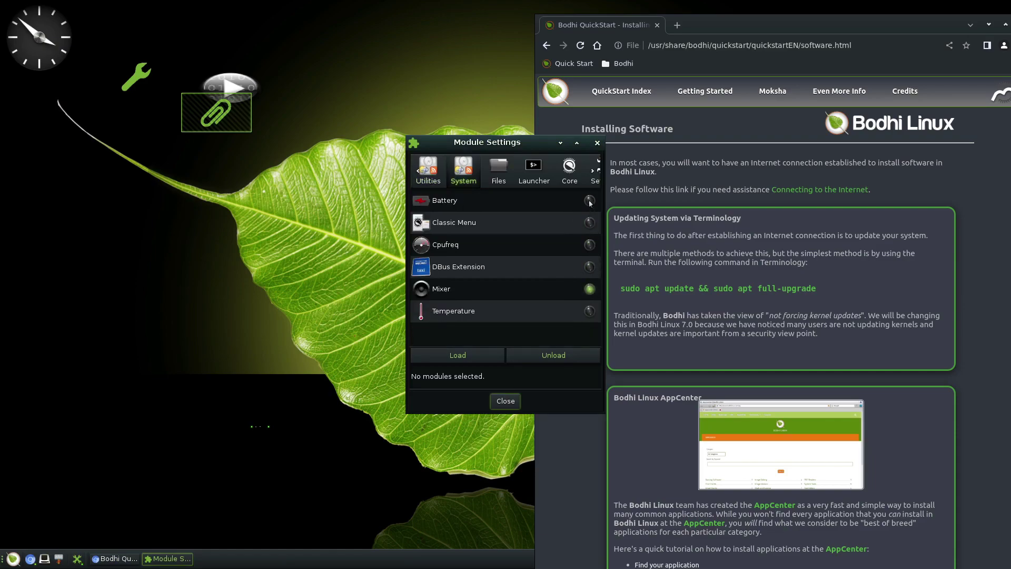
click(586, 251)
click(450, 357)
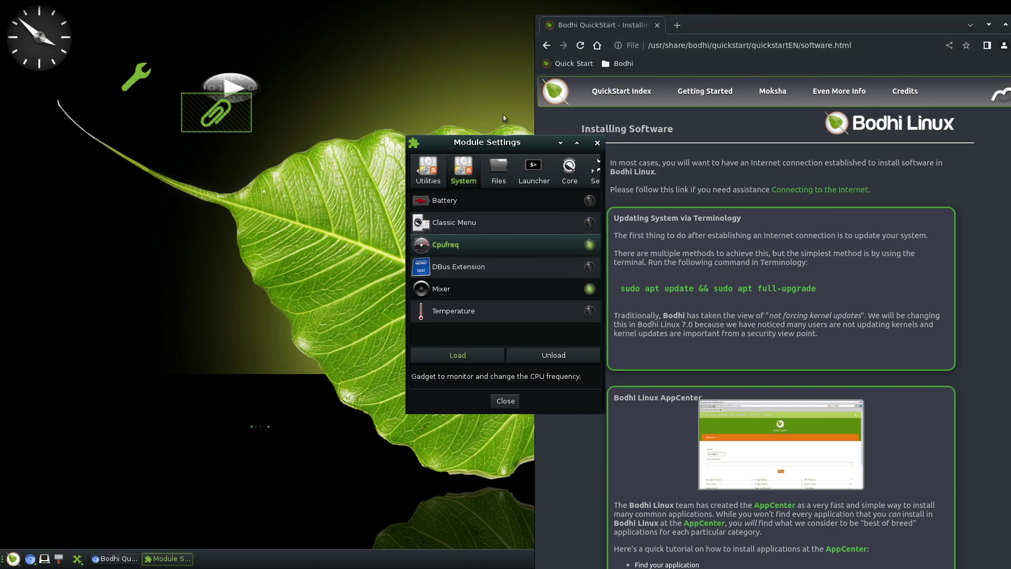
drag(216, 121, 228, 217)
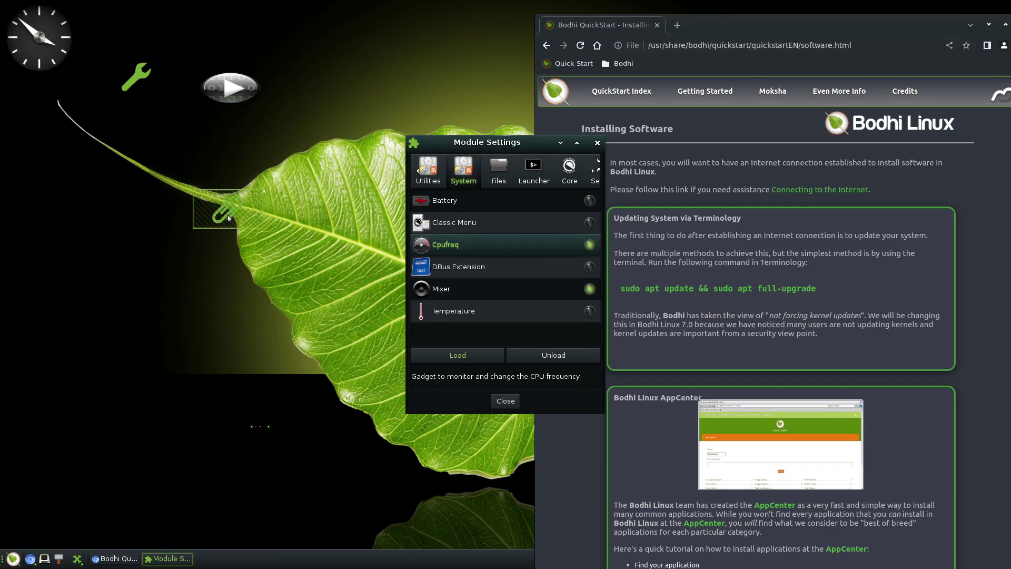
Load the Desktop icons module from the Files category.
click(499, 171)
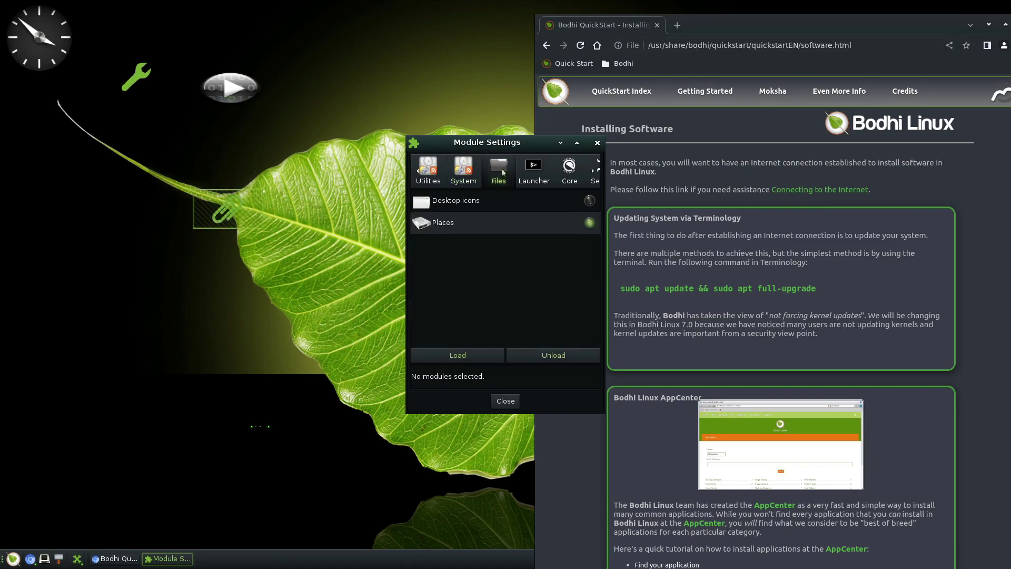
click(592, 202)
click(451, 354)
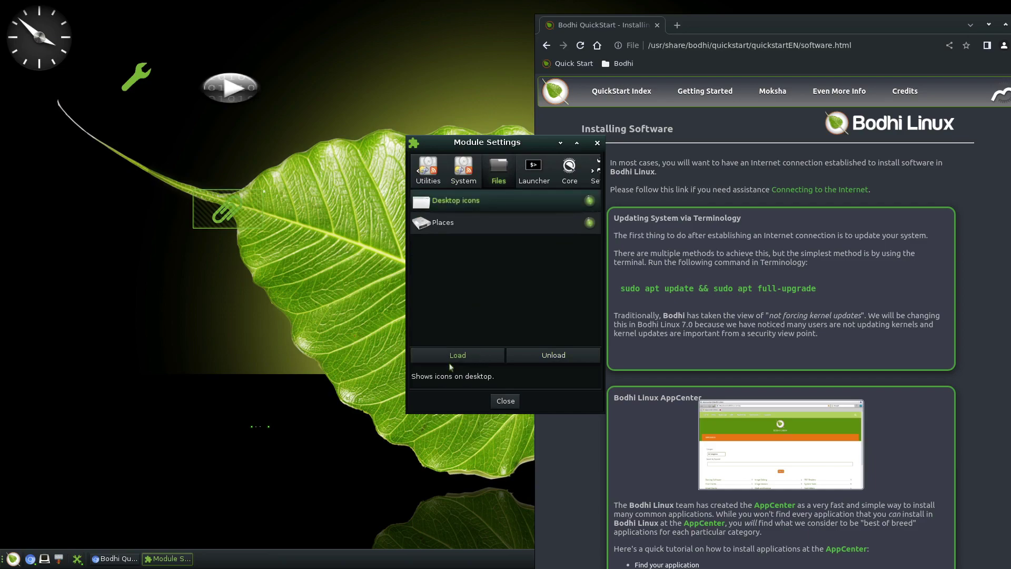
Browse the Launcher, Core and Settings module categories.
click(531, 174)
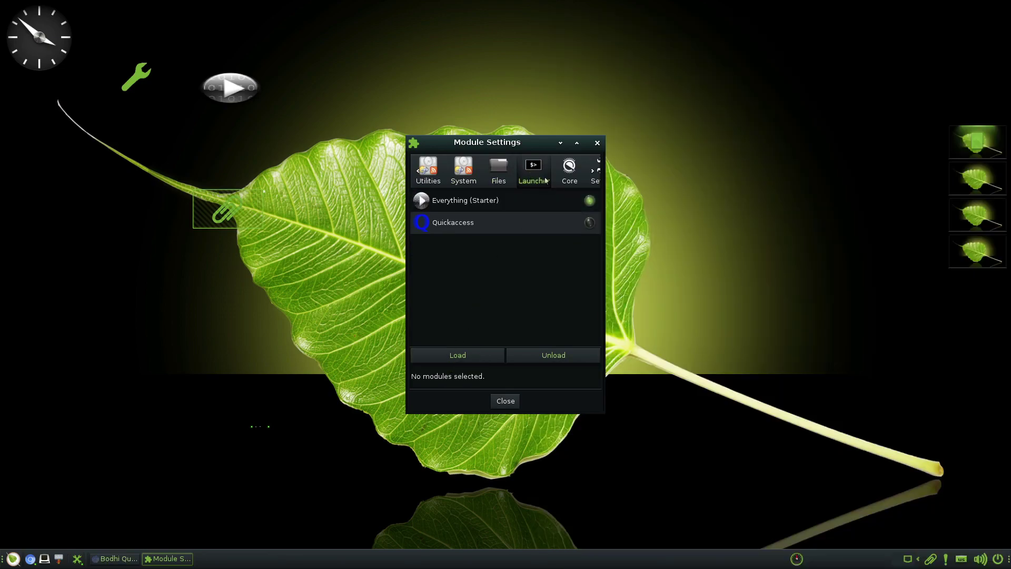
click(568, 174)
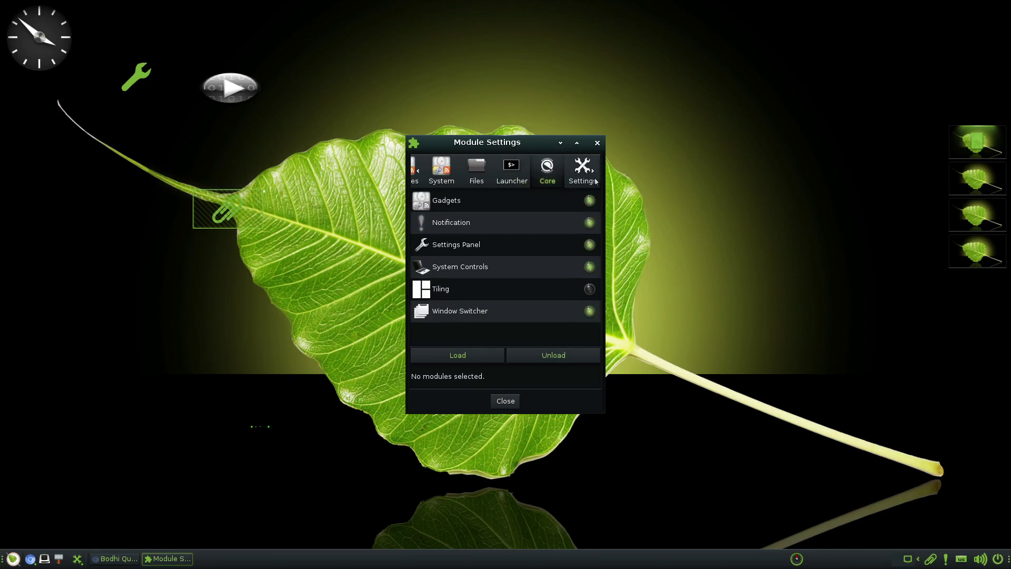
click(595, 180)
scroll(505, 268, down, 3)
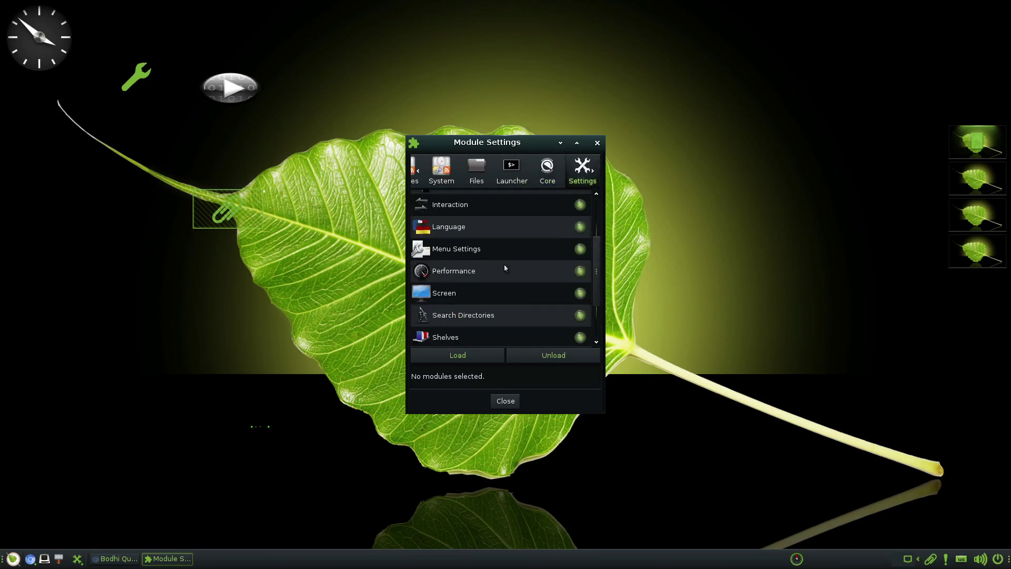
scroll(518, 279, down, 3)
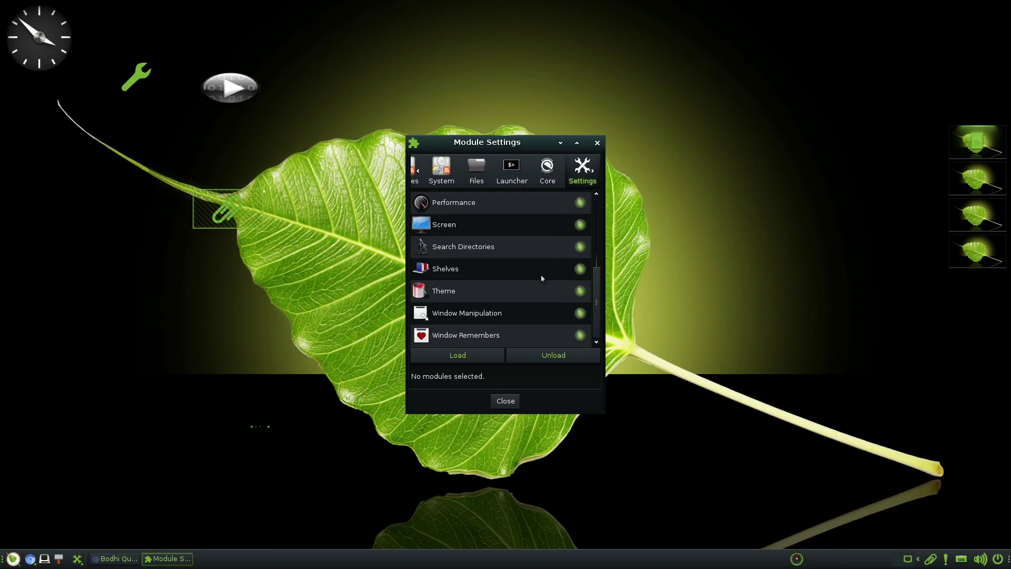
scroll(542, 278, up, 3)
click(597, 143)
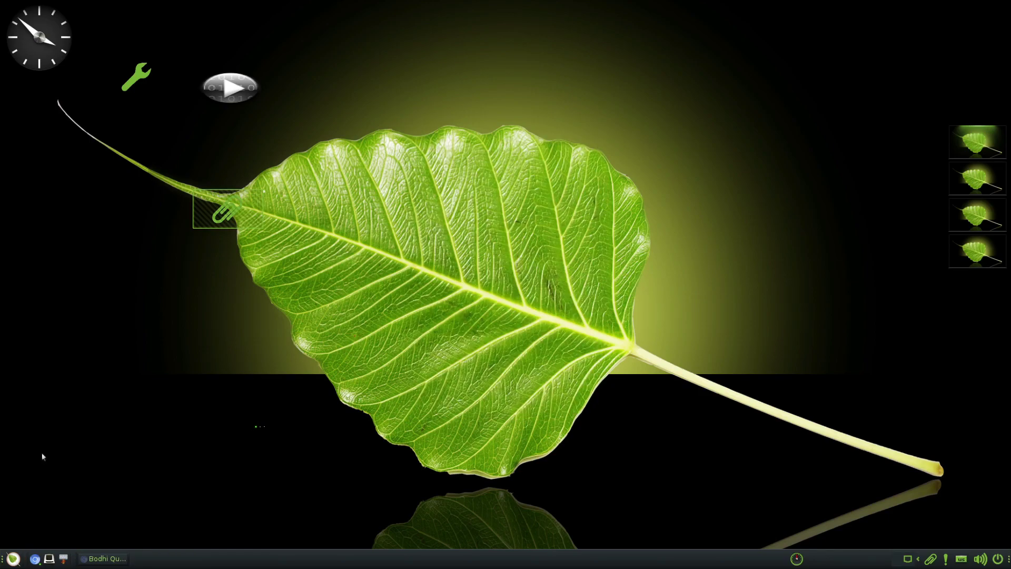
click(12, 558)
mouse_move(45, 522)
click(158, 492)
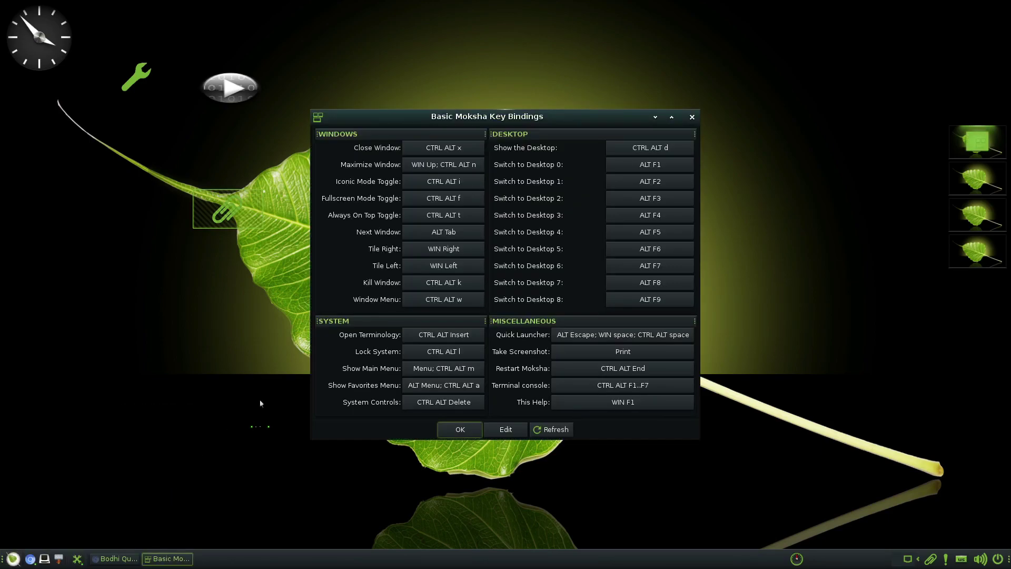
click(693, 117)
click(13, 558)
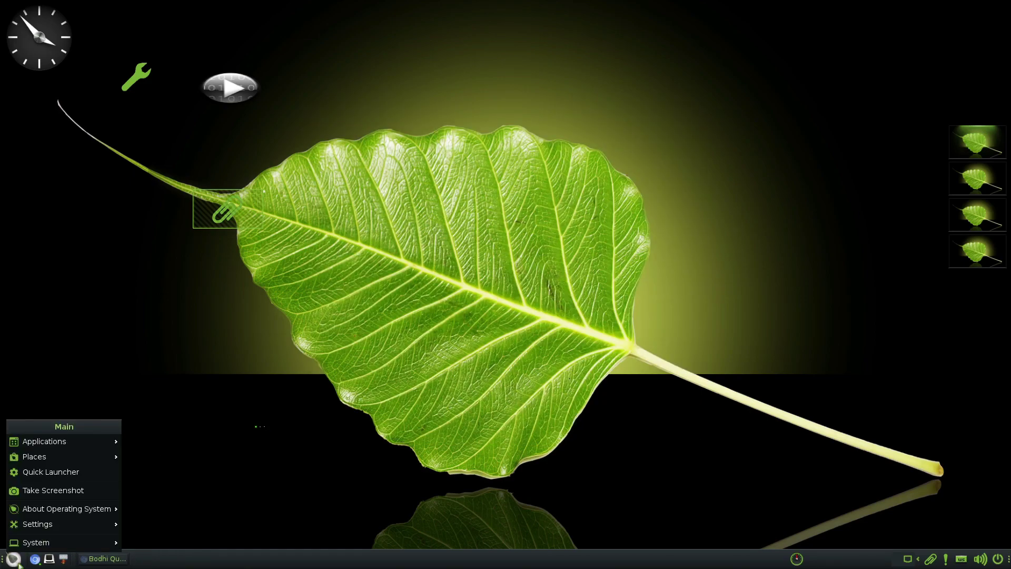
click(92, 474)
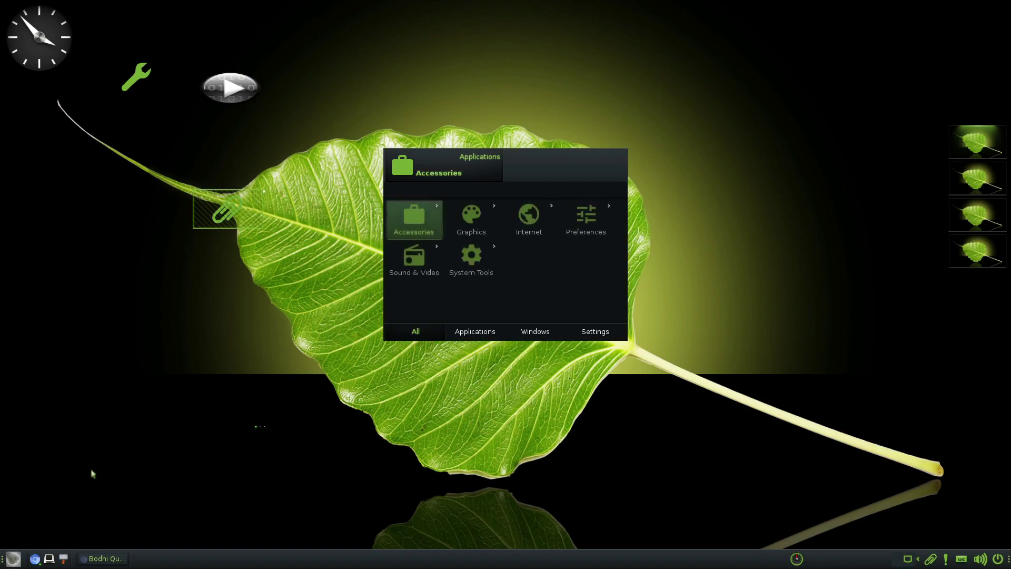
click(470, 219)
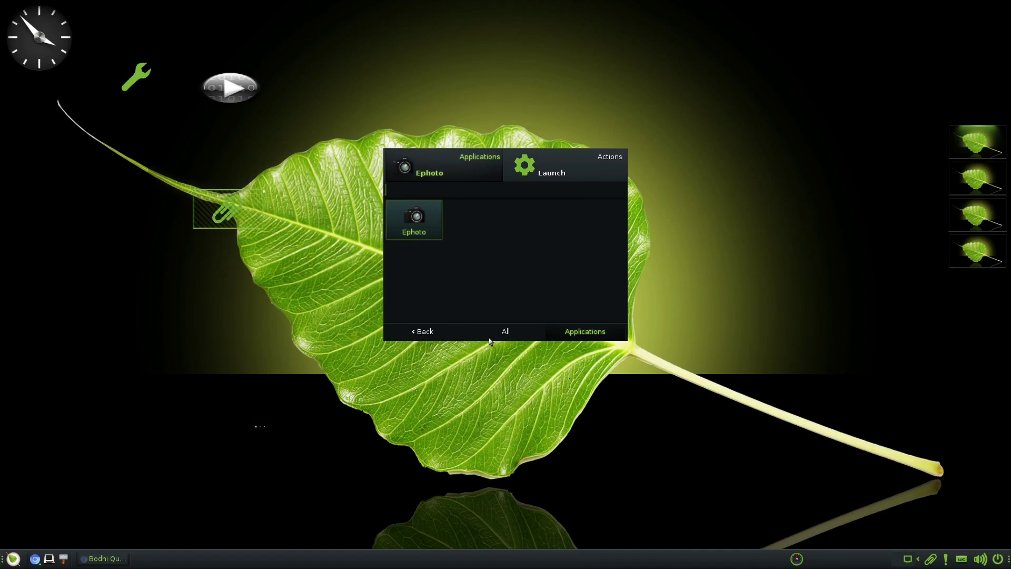
click(434, 332)
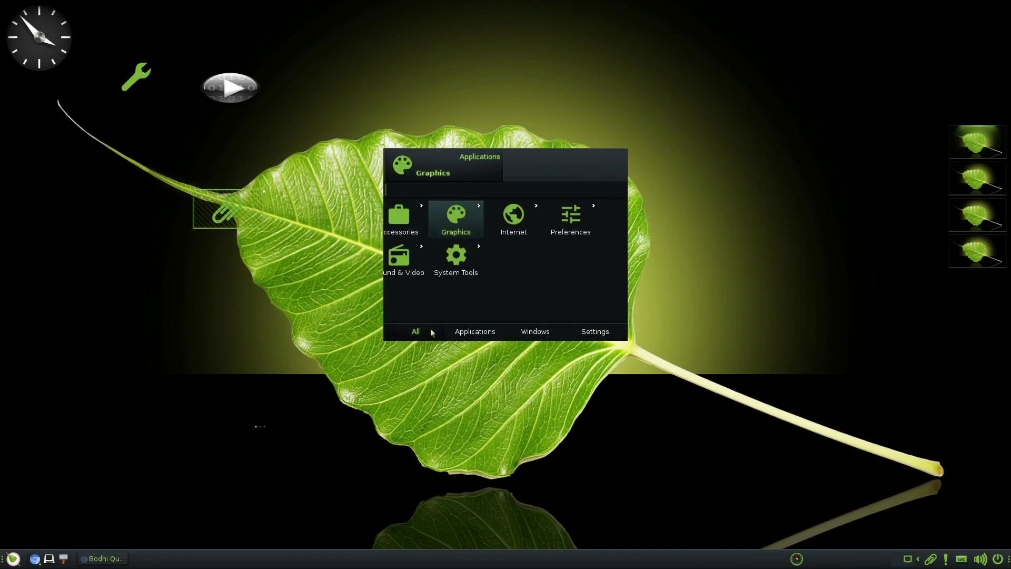
click(471, 261)
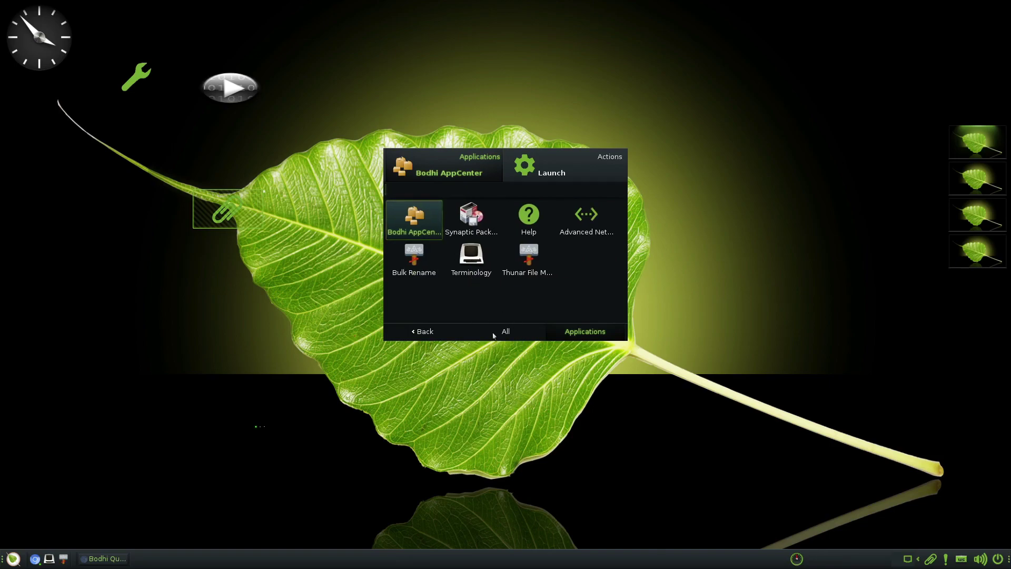
key(Escape)
Bring up the favorite apps list and dismiss it.
right_click(289, 421)
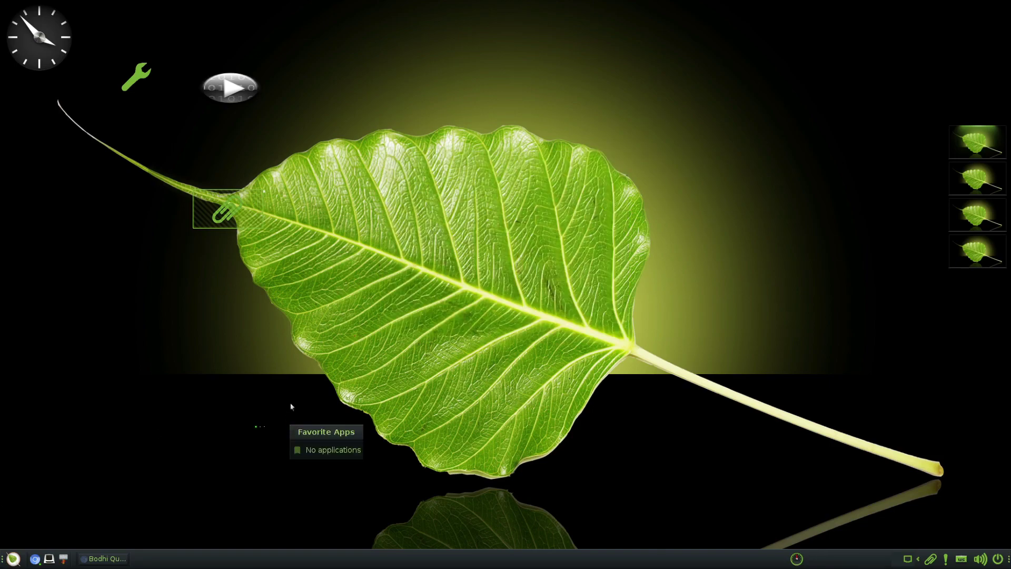
right_click(371, 178)
click(334, 200)
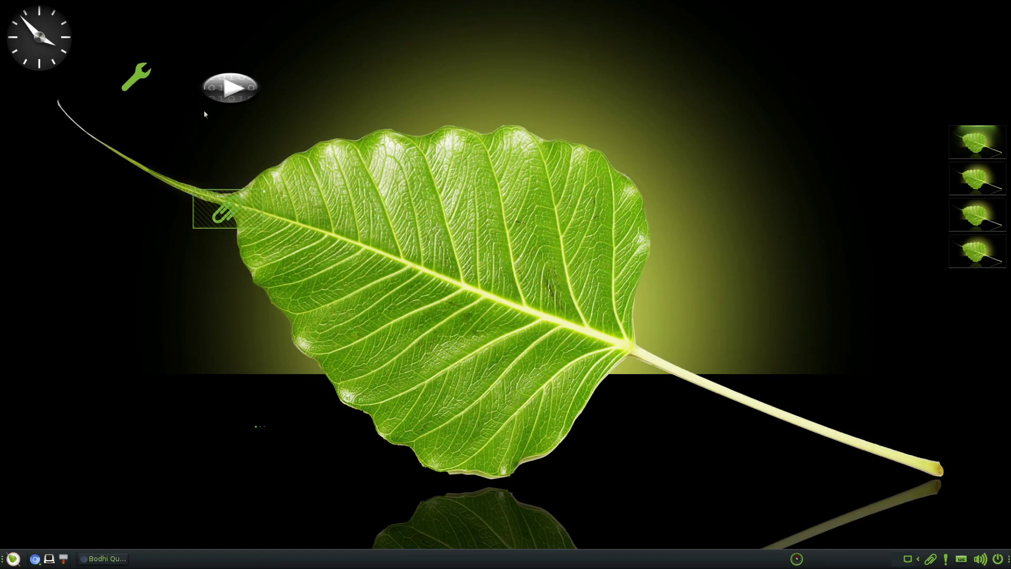
View the shelf's Contents list from its options menu twice, closing it each time.
right_click(34, 558)
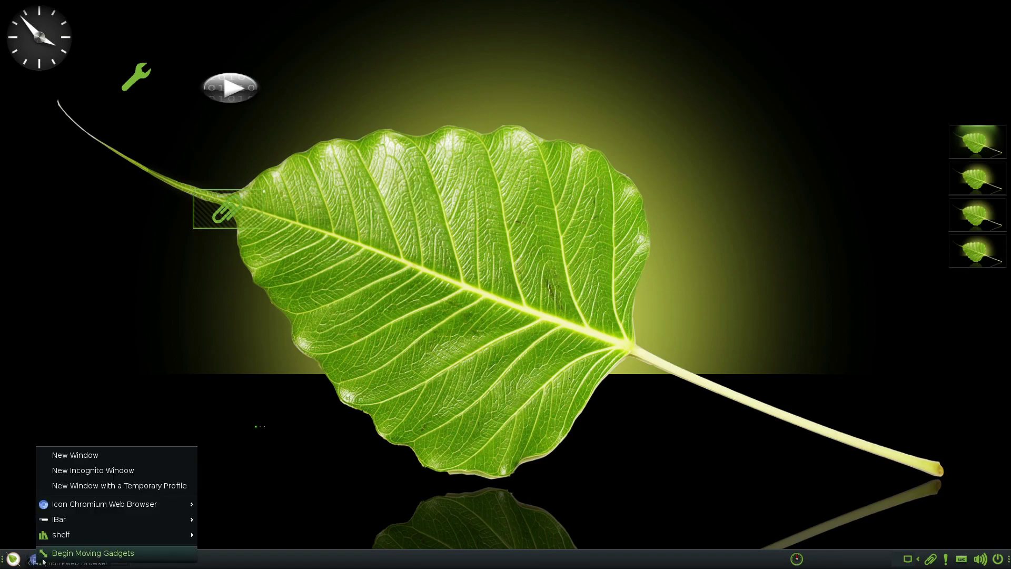
mouse_move(179, 534)
click(251, 458)
click(544, 447)
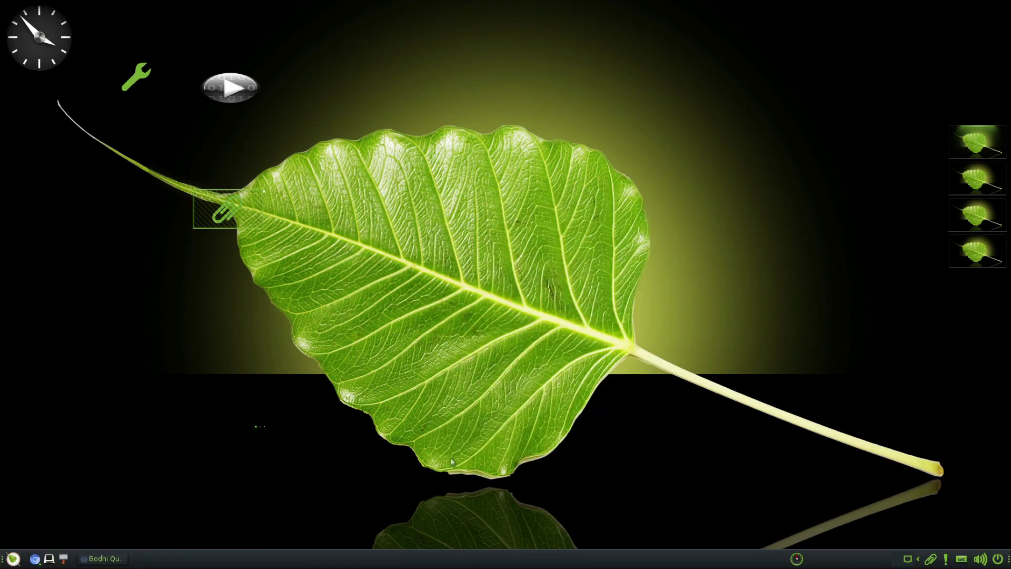
right_click(259, 558)
mouse_move(336, 490)
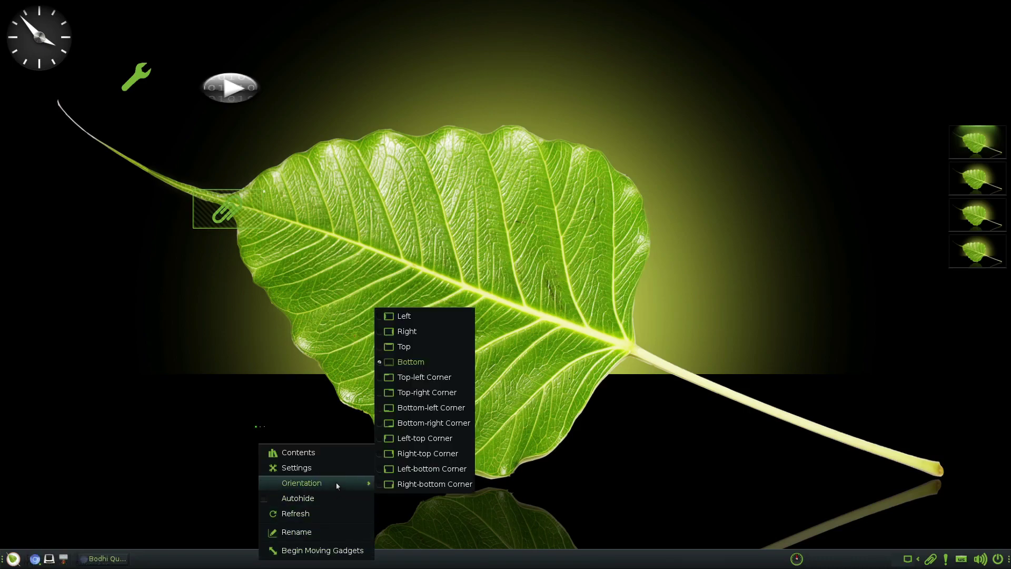
click(326, 460)
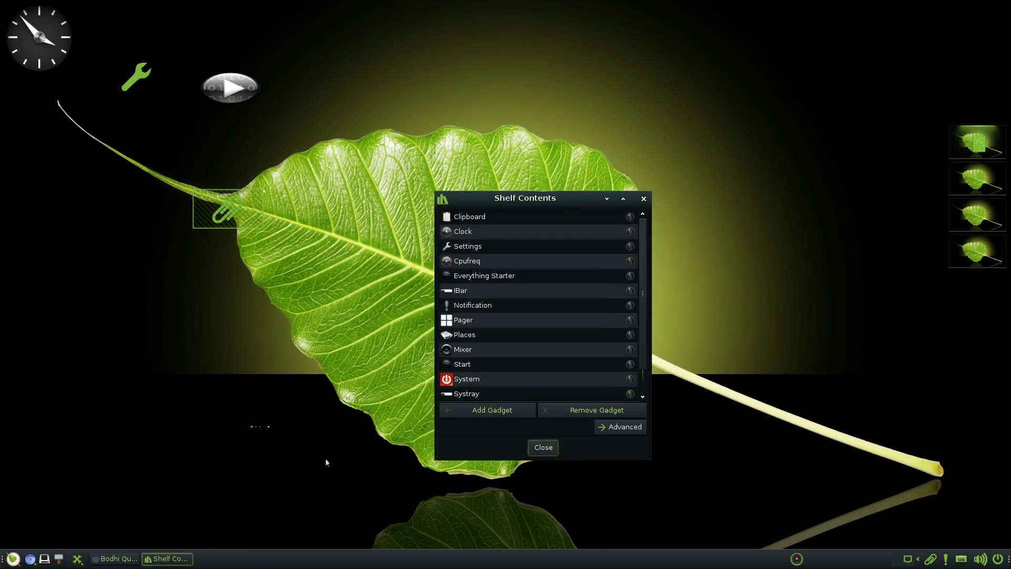
click(543, 448)
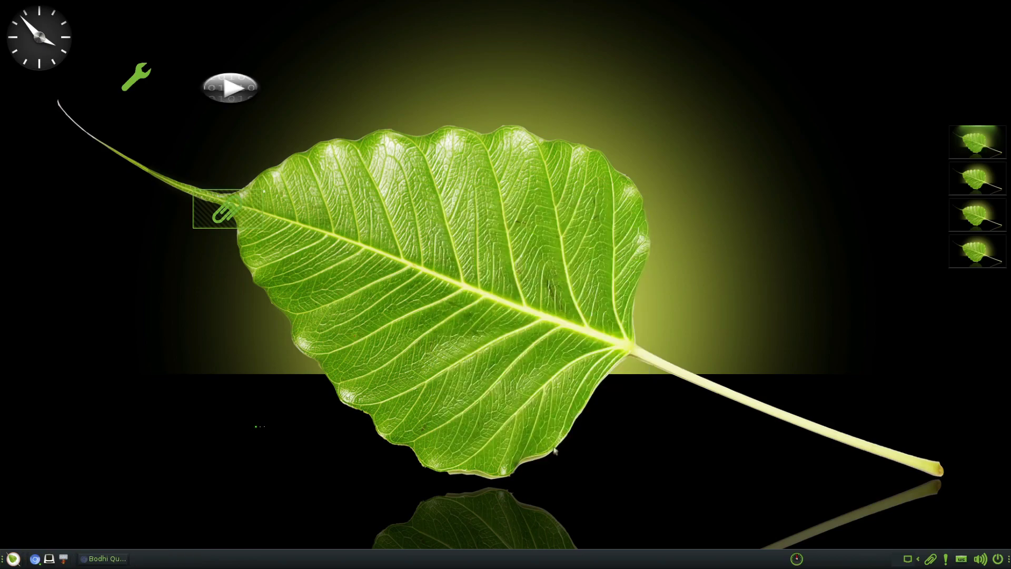
Check the clock gadget's update rate, shelf options and Chromium taskbar entry options, then dismiss them.
click(800, 561)
click(704, 557)
right_click(692, 562)
key(Escape)
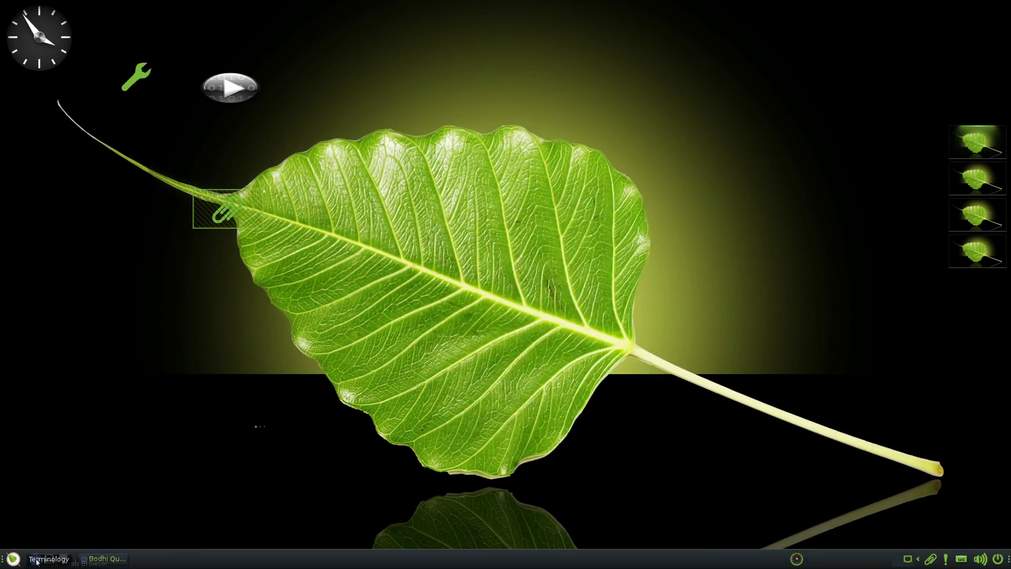
right_click(37, 562)
click(69, 356)
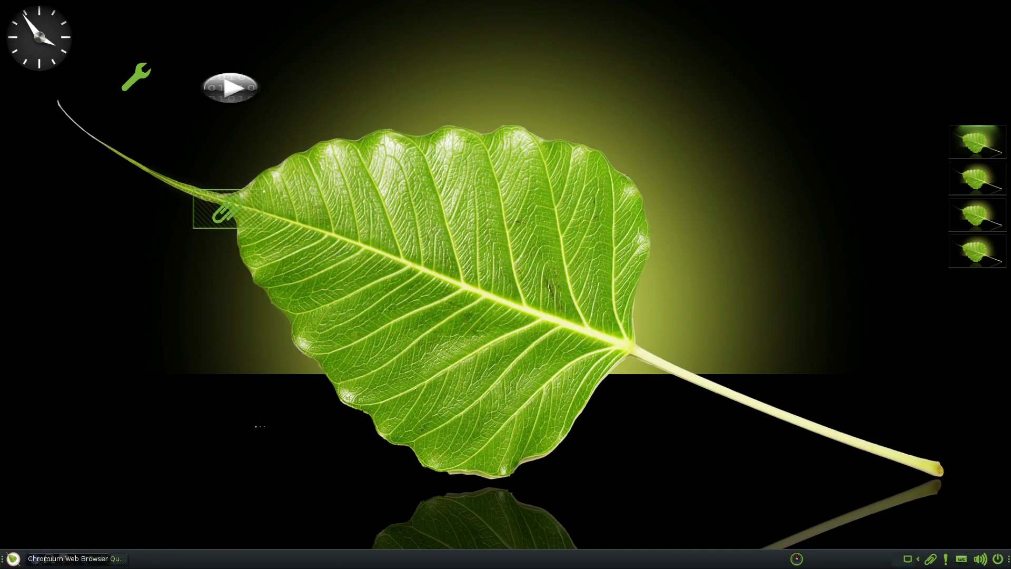
Open Main menu > Applications > Internet.
click(13, 558)
mouse_move(79, 441)
mouse_move(174, 472)
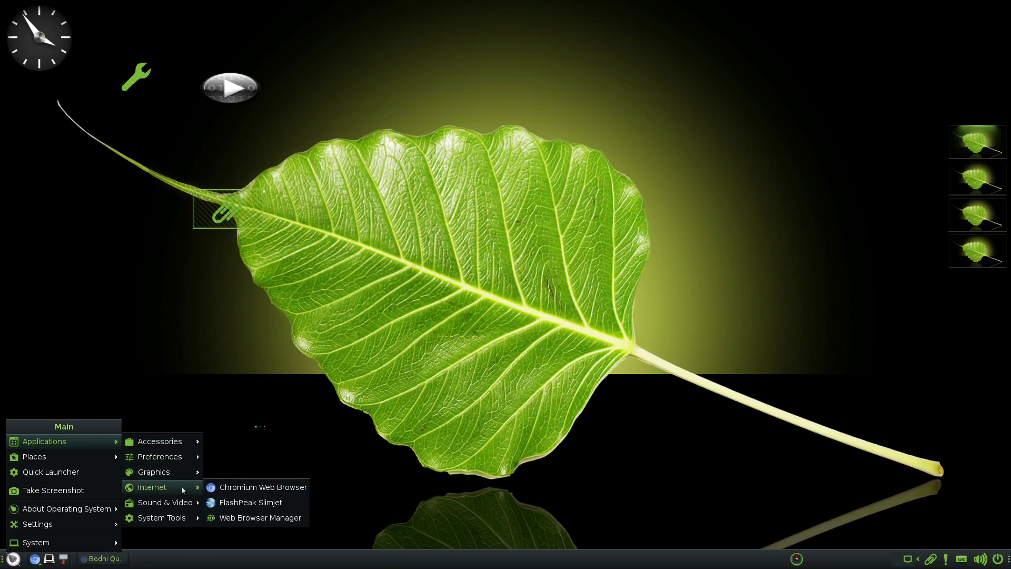
right_click(240, 491)
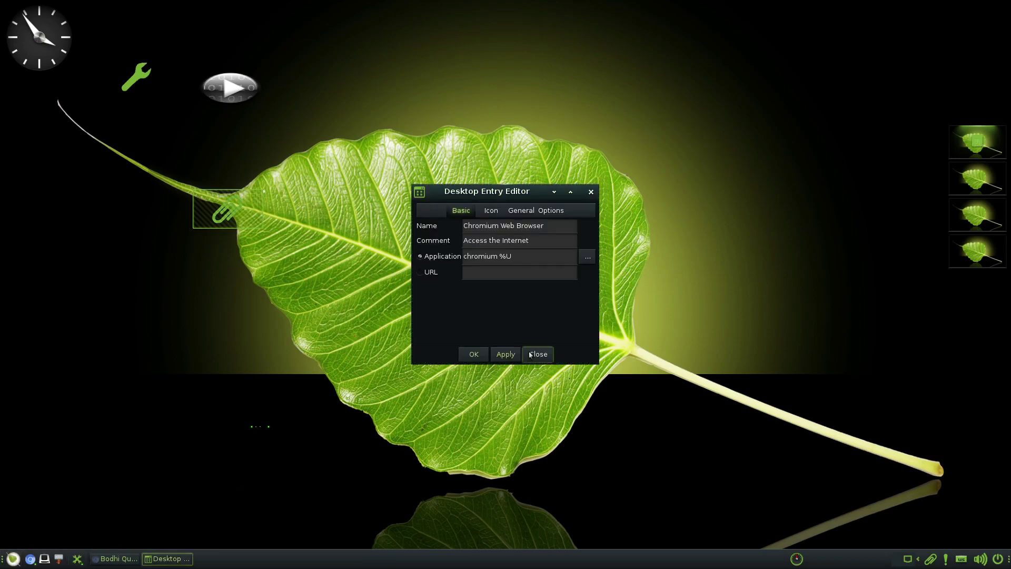
click(495, 212)
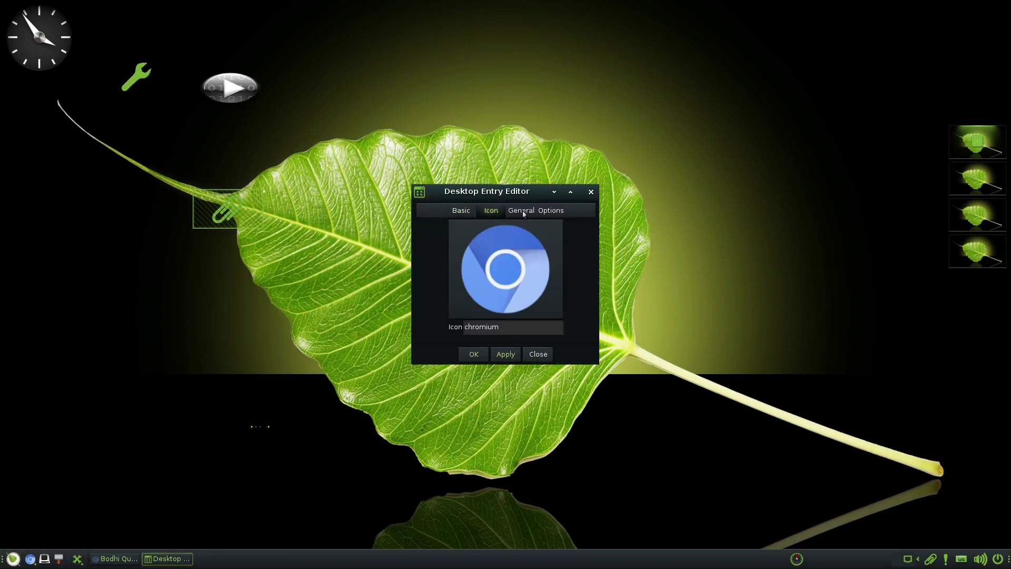
click(516, 212)
click(557, 210)
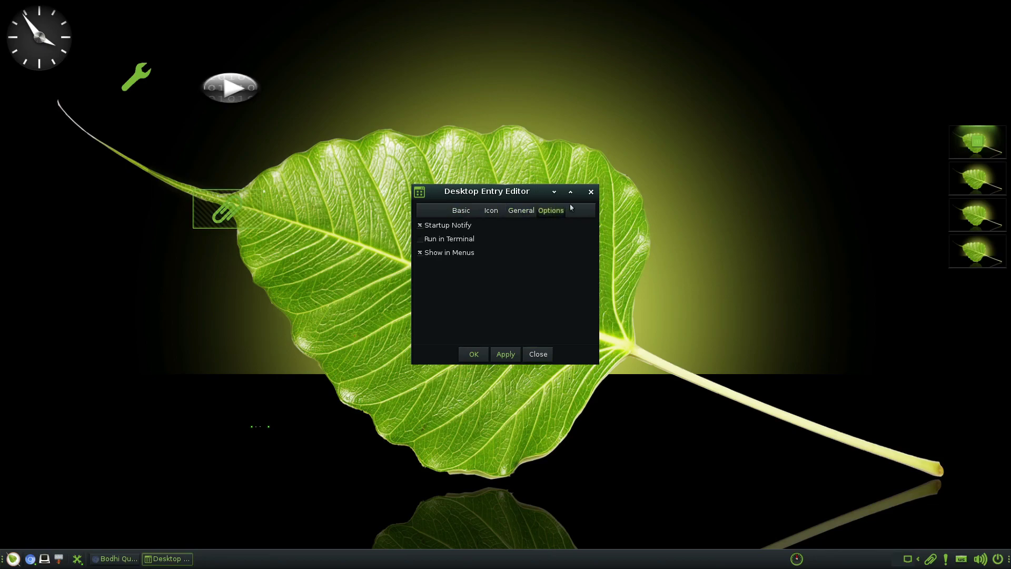
click(591, 192)
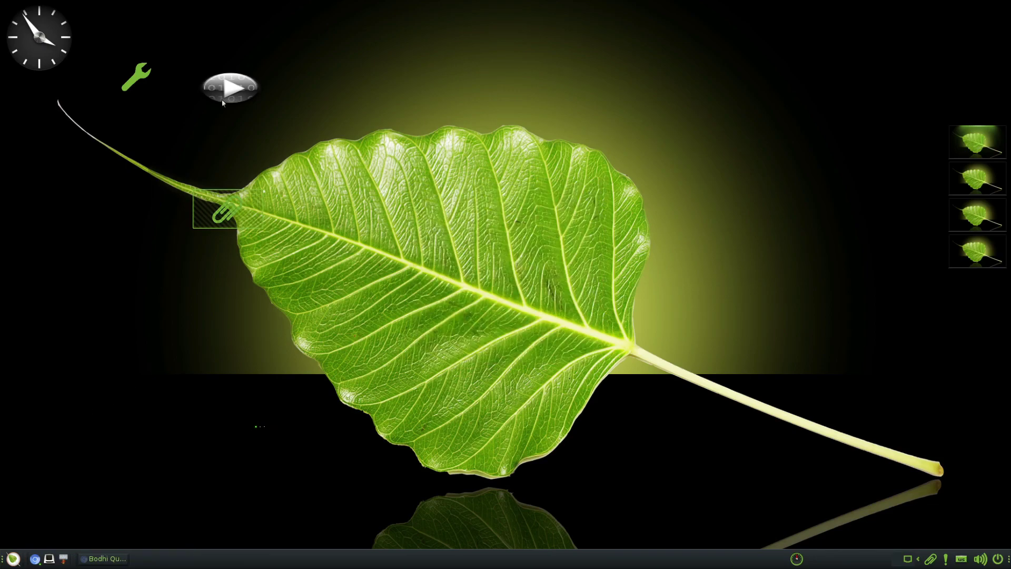
Browse the Launcher and Dialogs and Profiles settings, close the panel, and reopen the main menu.
click(142, 77)
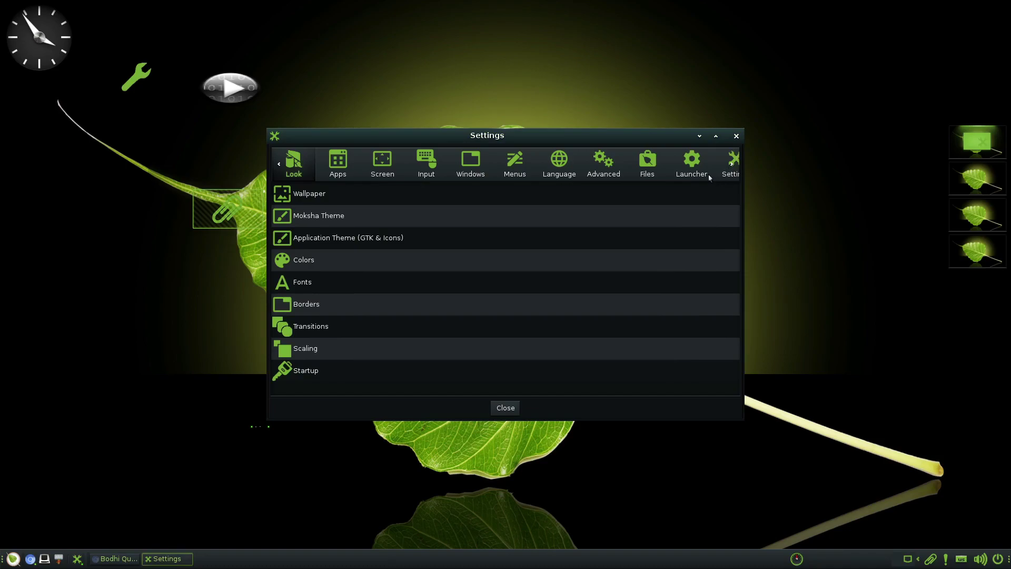
click(691, 159)
click(729, 164)
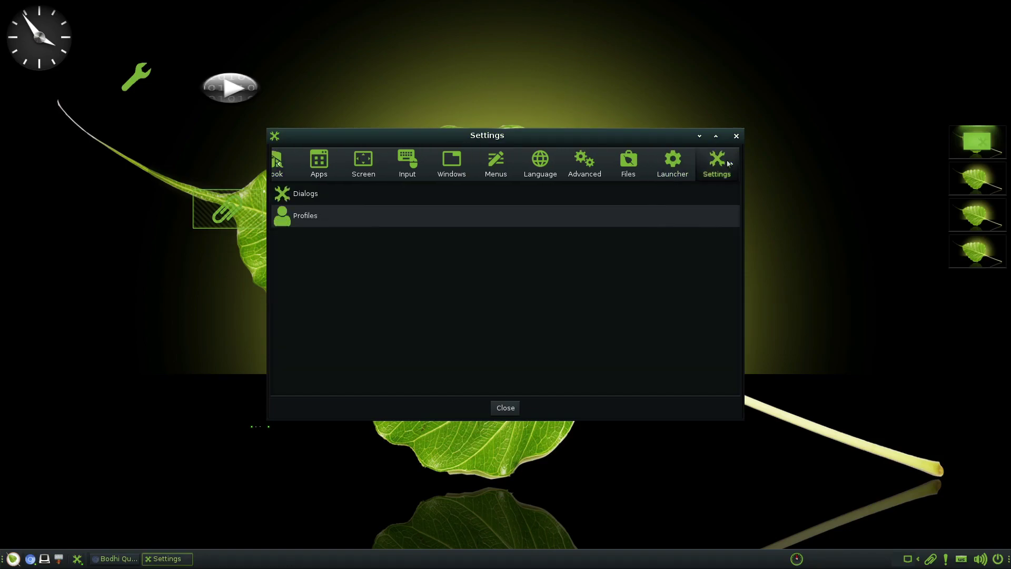
click(736, 136)
click(12, 558)
mouse_move(63, 542)
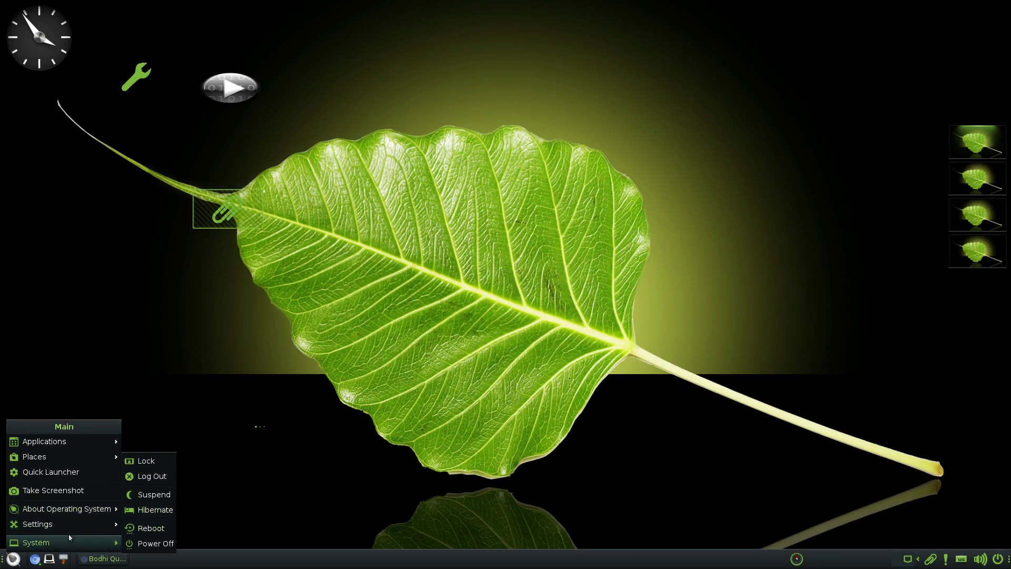
mouse_move(67, 519)
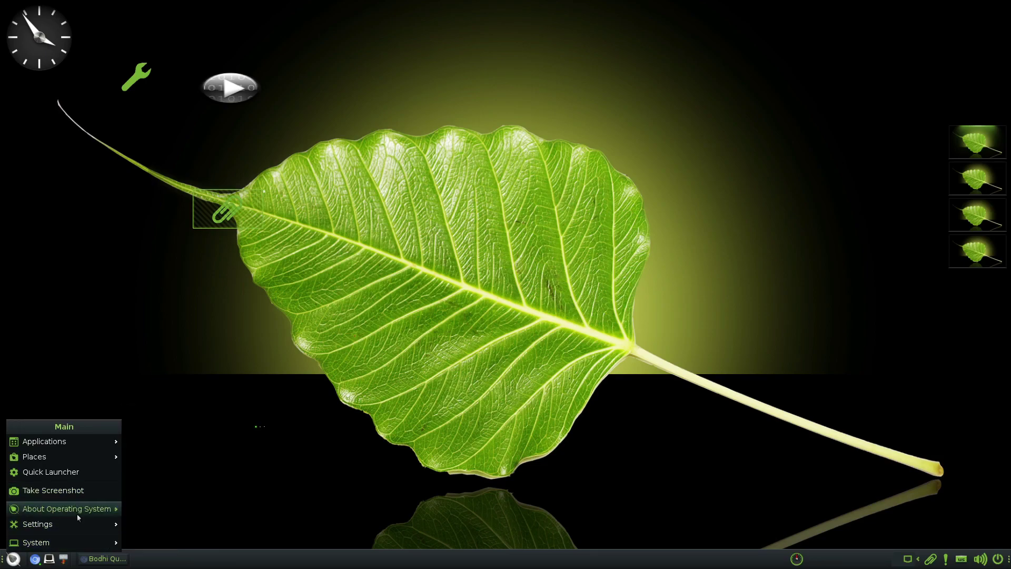
mouse_move(95, 508)
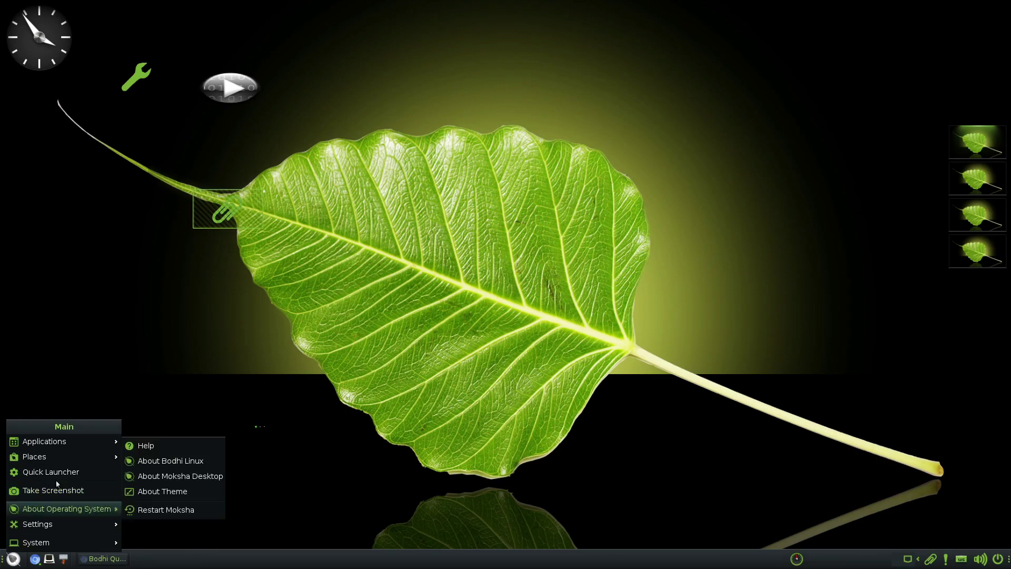
mouse_move(65, 441)
mouse_move(166, 522)
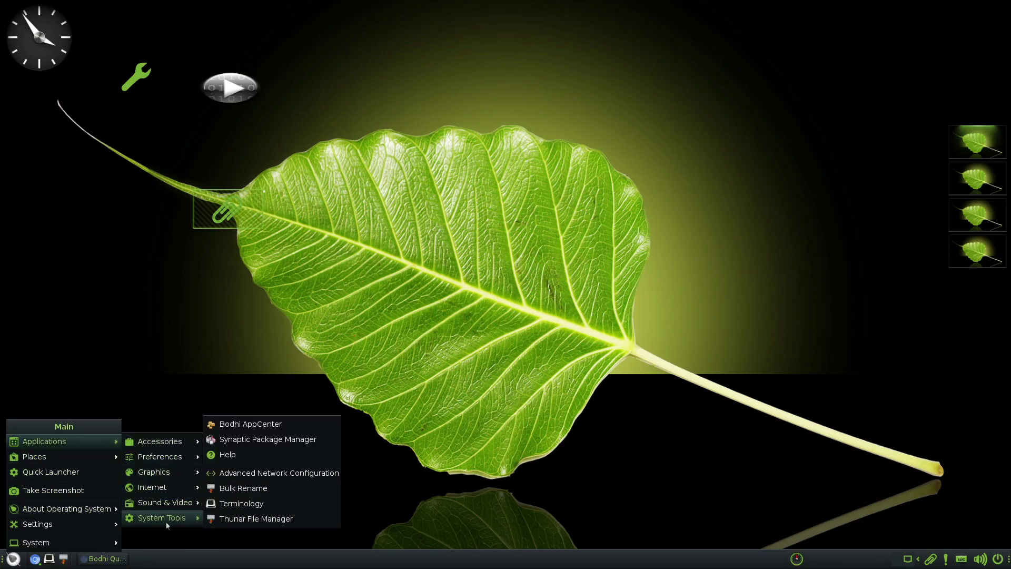
click(278, 428)
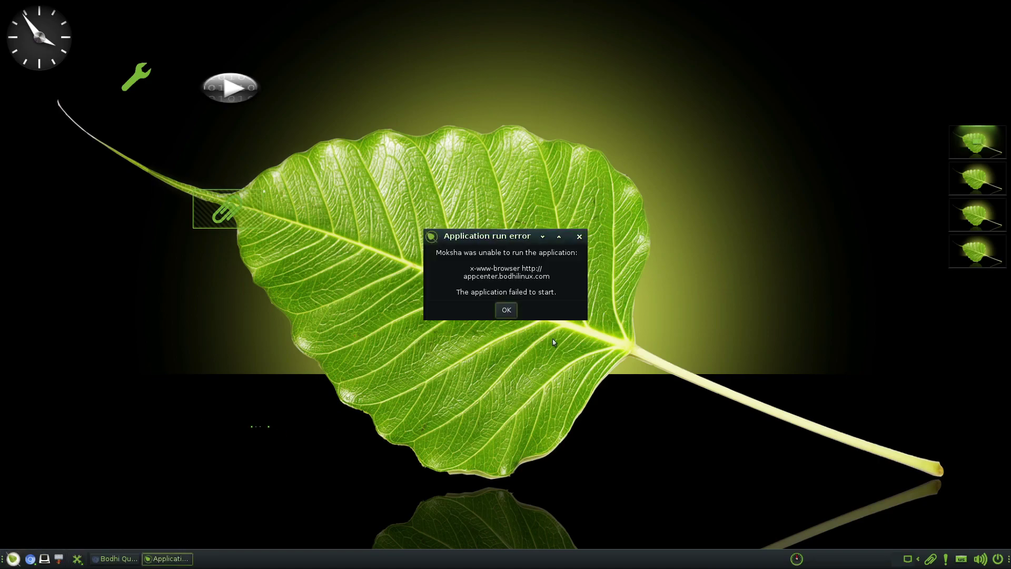
click(506, 309)
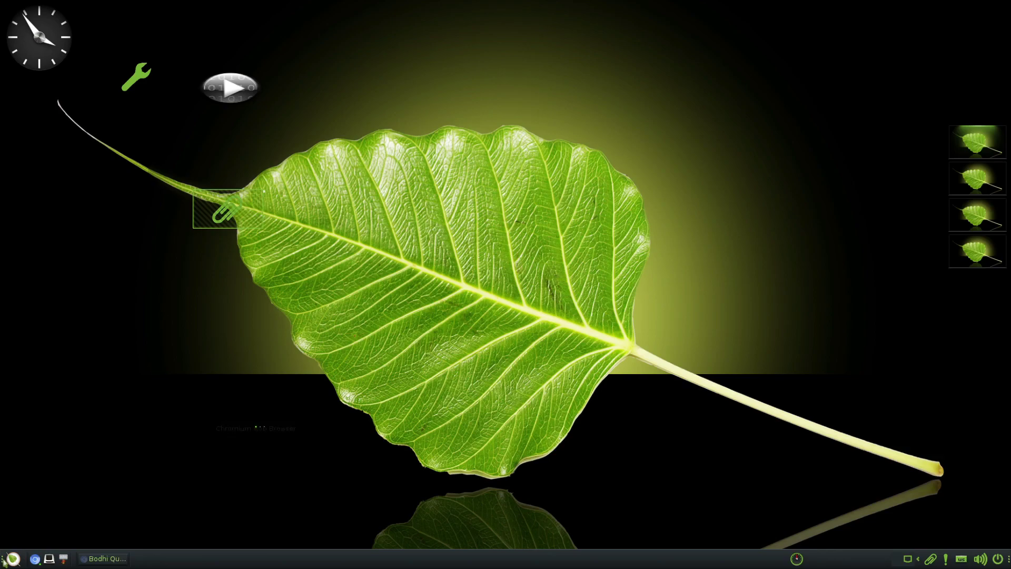
click(506, 310)
click(247, 357)
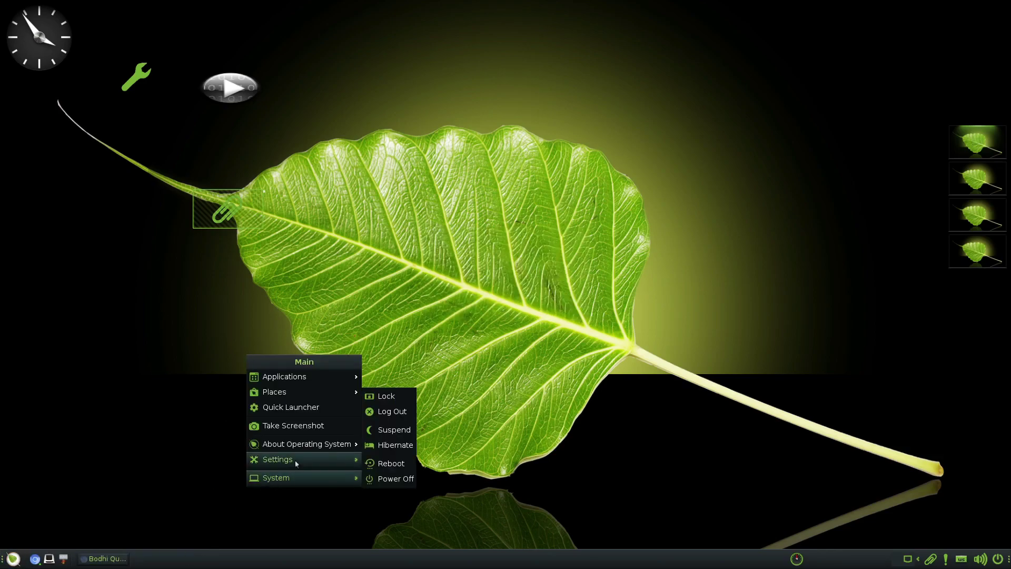
mouse_move(297, 462)
click(293, 425)
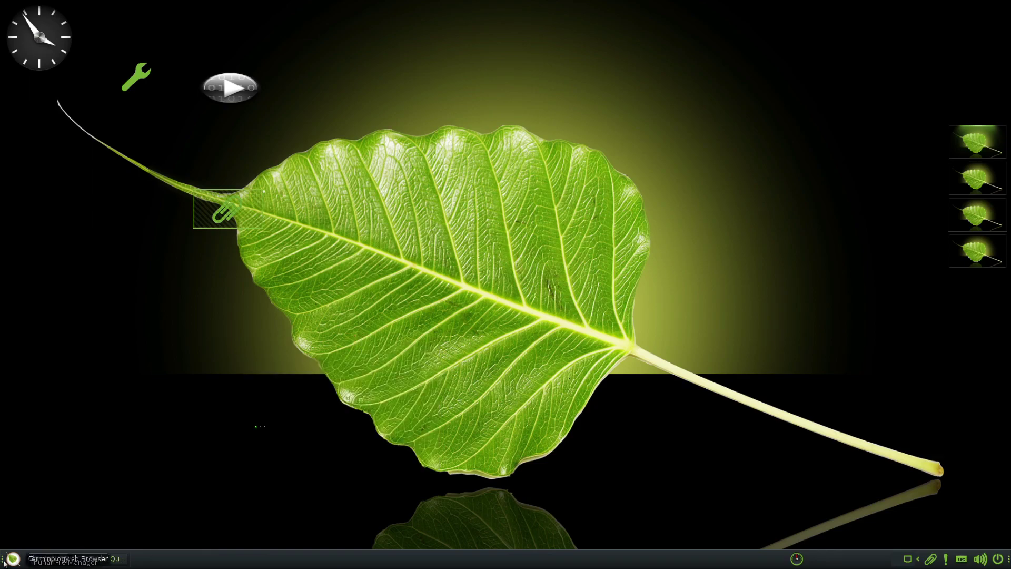
Launch Synaptic Package Manager from the main menu.
click(9, 560)
mouse_move(63, 441)
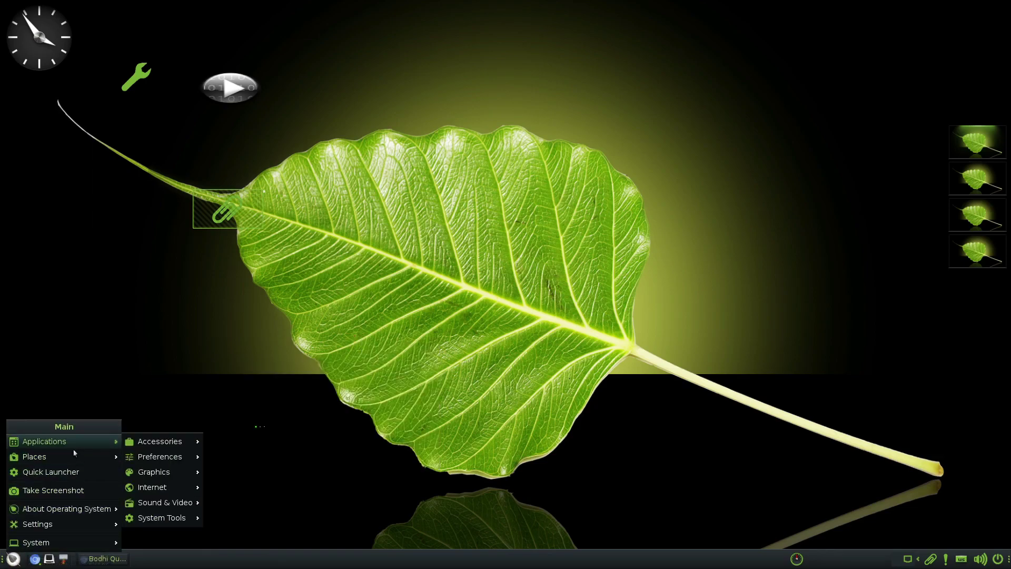
mouse_move(162, 518)
mouse_move(198, 504)
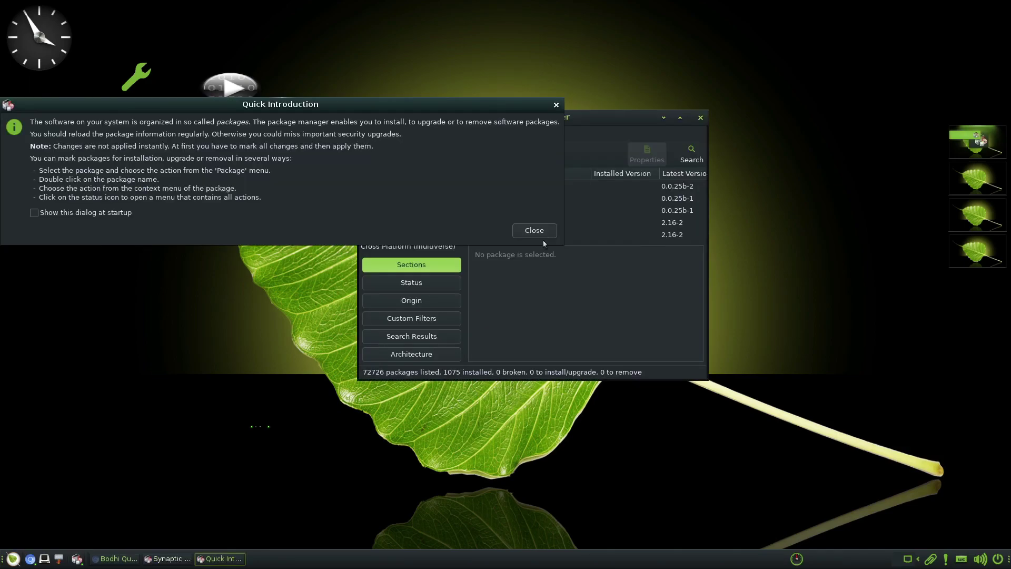
Mark all upgrades, accept the extra kernel packages, and review the 5 new, 23 upgraded summary.
key(Return)
click(421, 152)
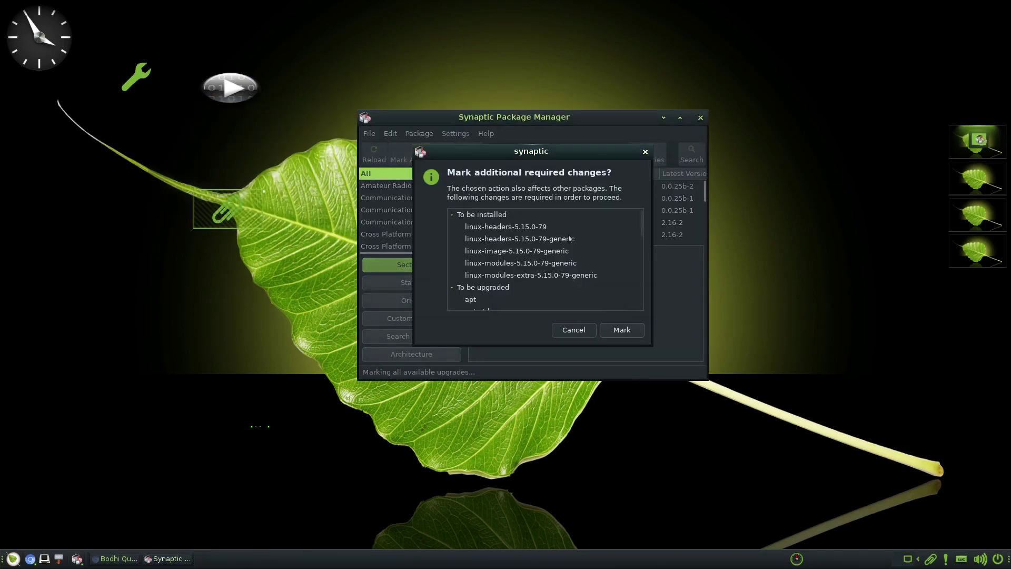
click(621, 330)
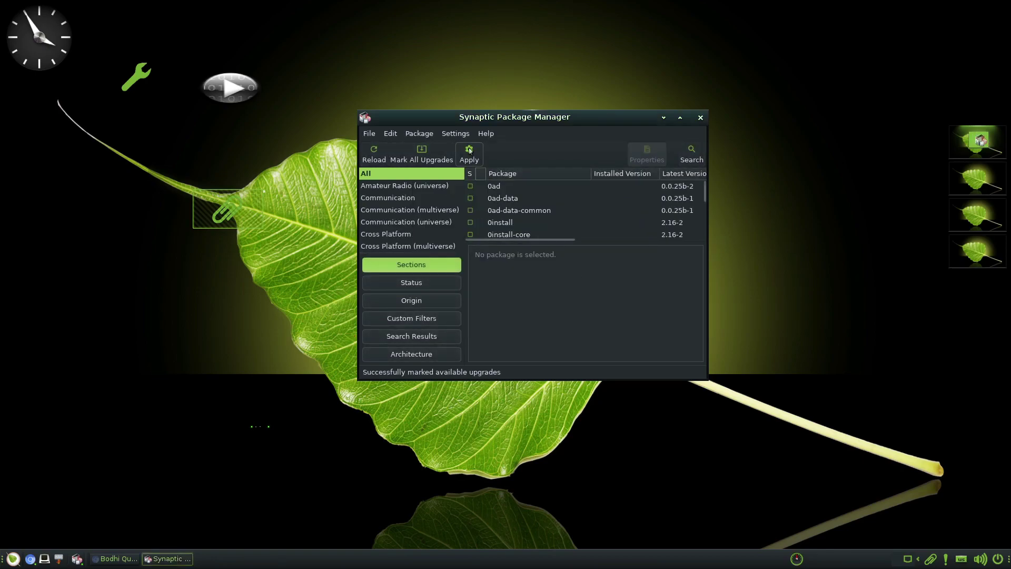
key(ctrl+p)
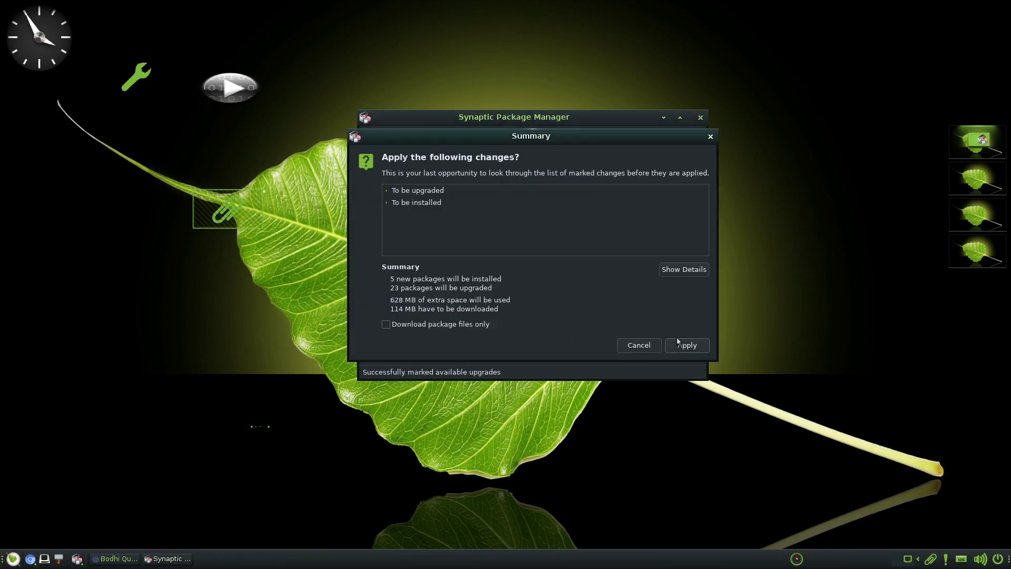
Apply the marked upgrades, toggling the individual download files view, then close the report and Synaptic.
click(682, 345)
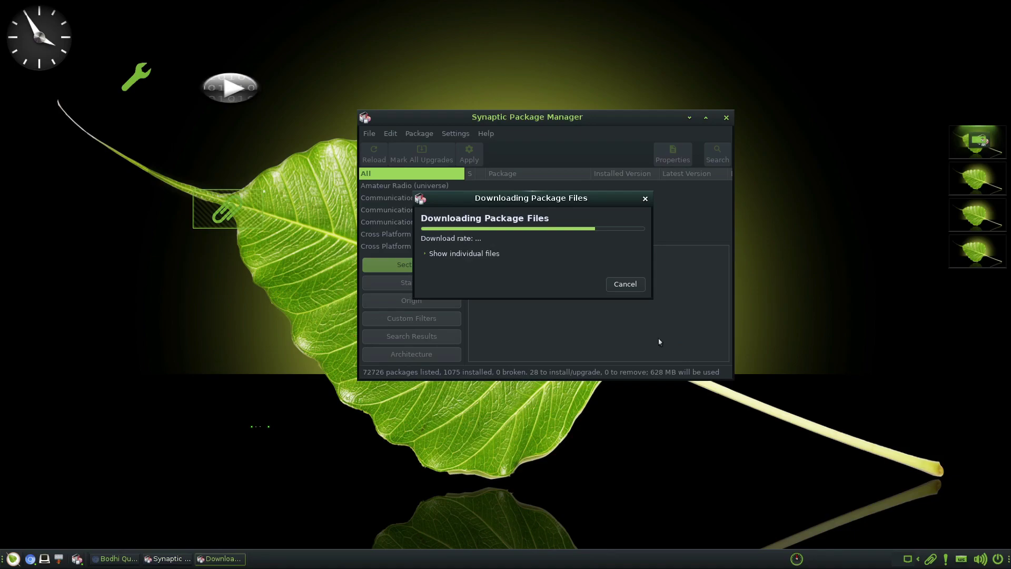
click(456, 257)
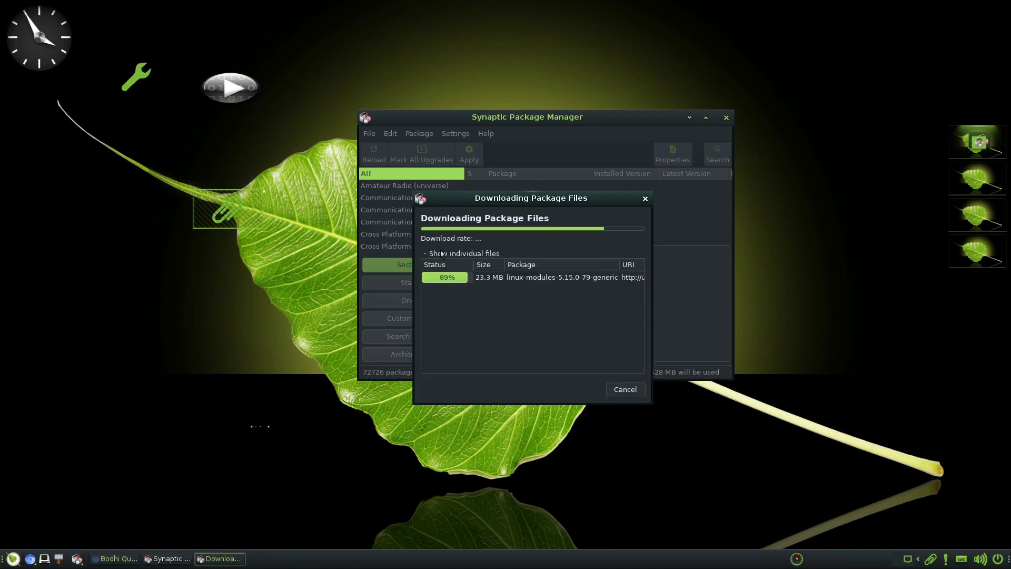
click(442, 253)
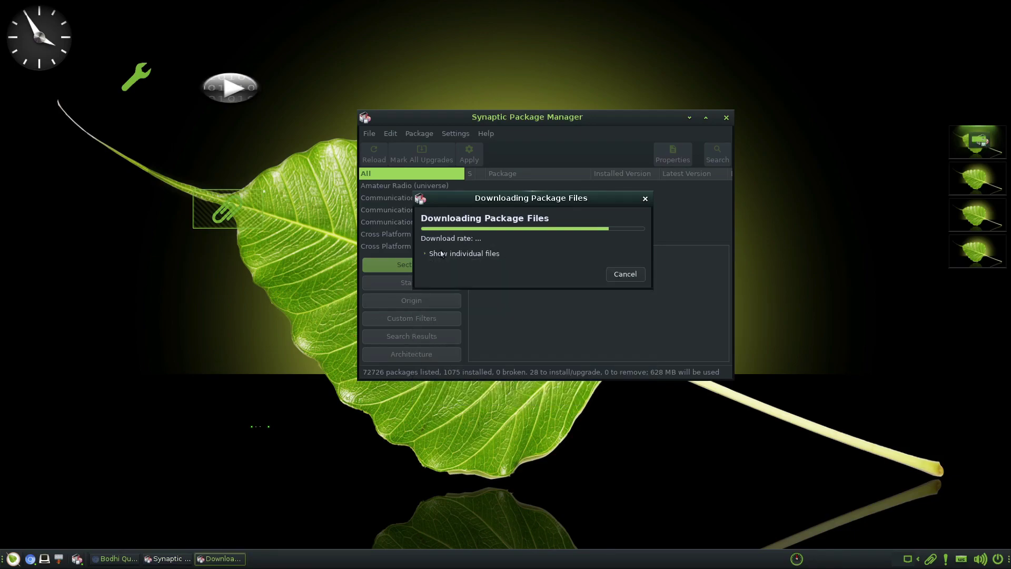
click(457, 253)
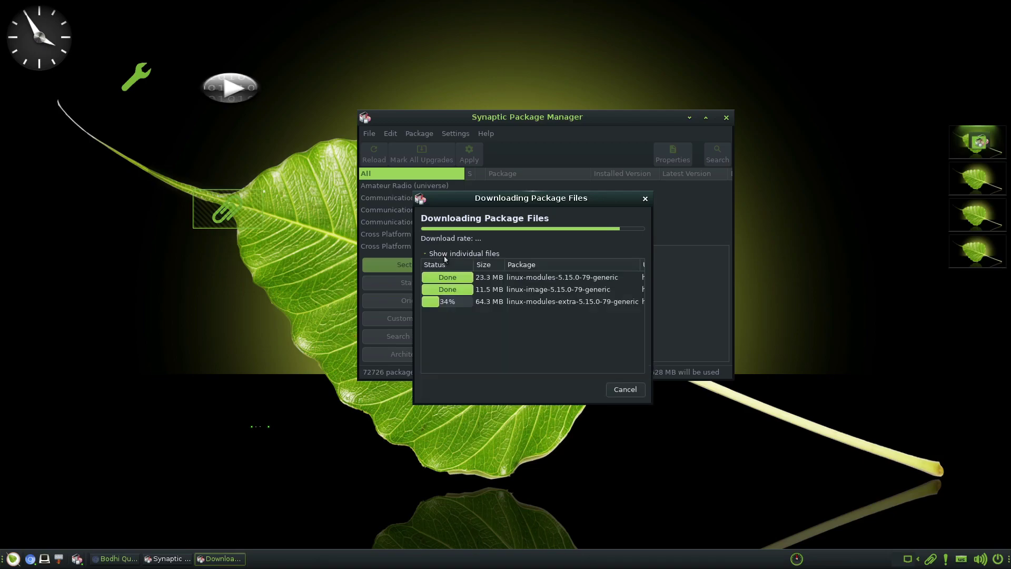
click(448, 253)
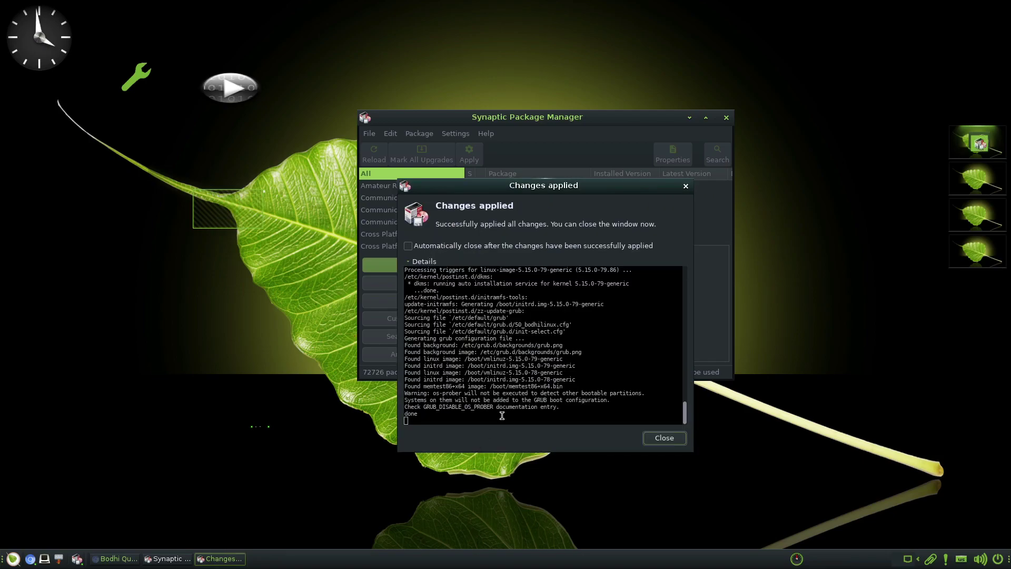
click(664, 438)
click(808, 116)
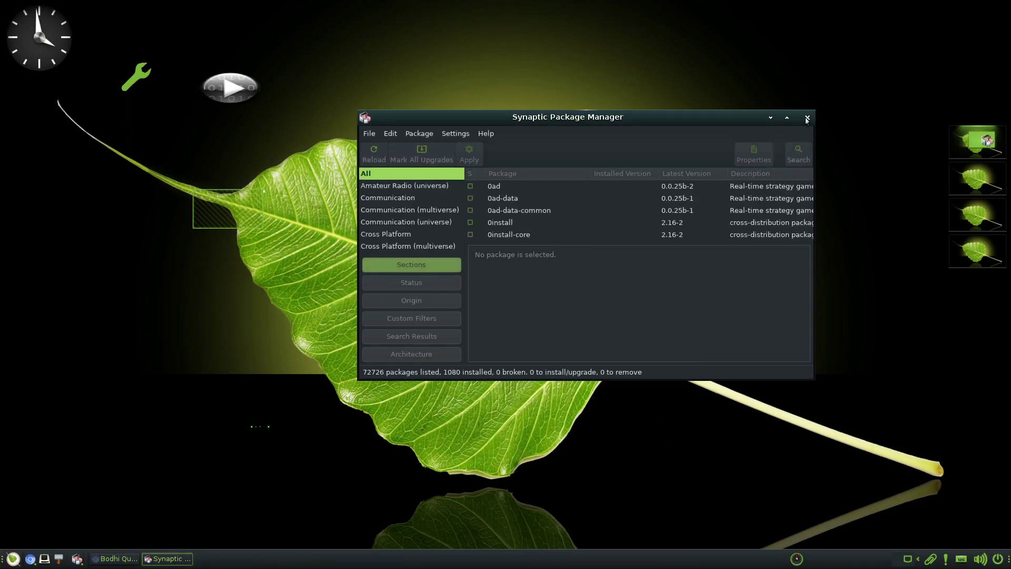
click(14, 558)
mouse_move(29, 546)
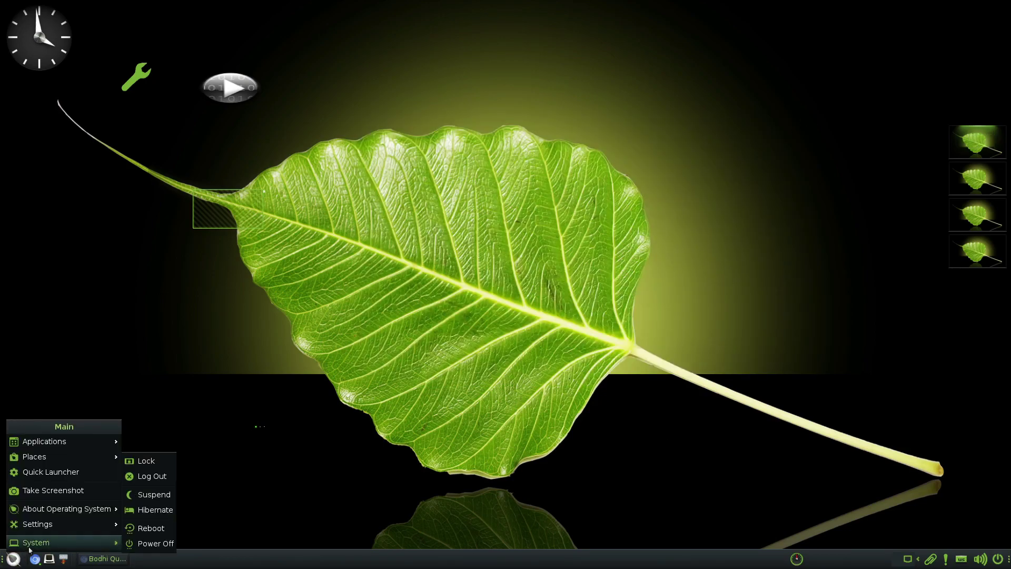
click(151, 527)
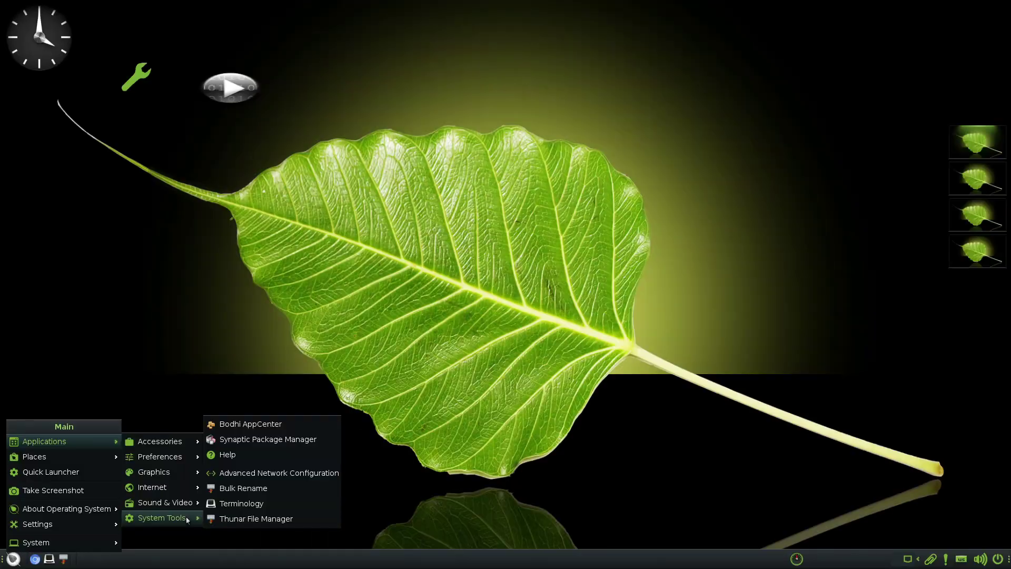
click(253, 423)
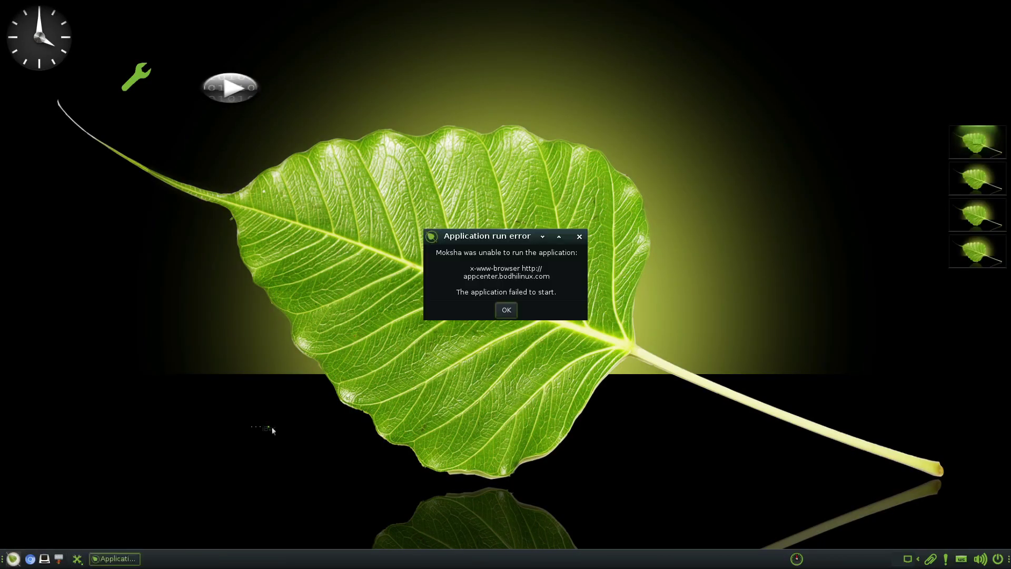
click(501, 314)
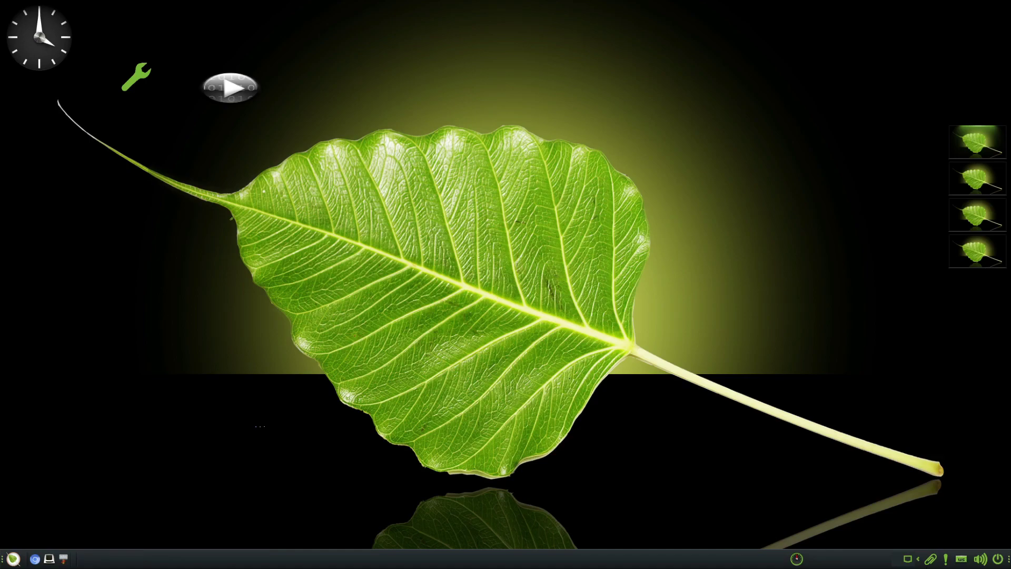
Check the tray's volume controls and power/logout options, closing each.
click(979, 560)
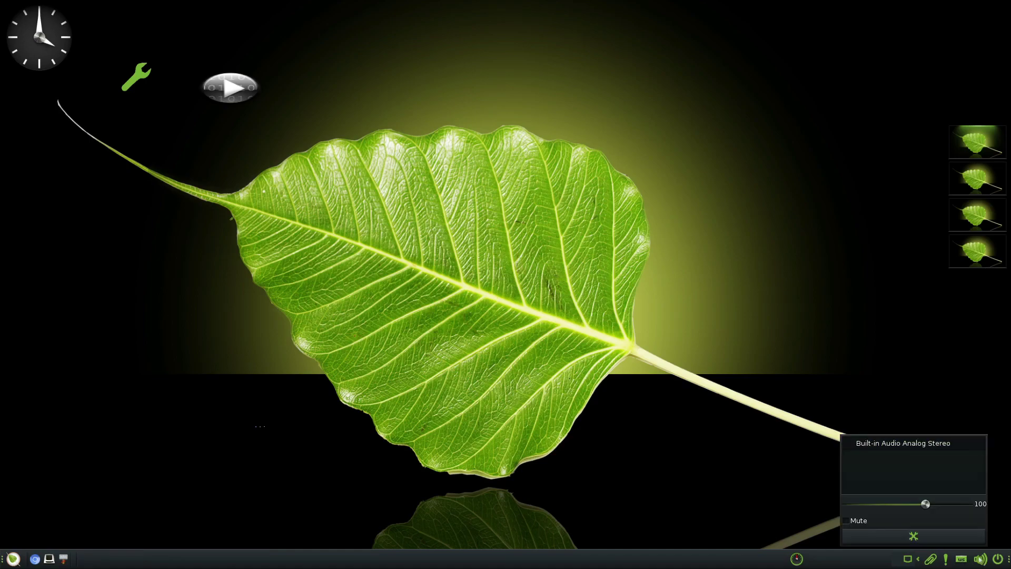
click(979, 559)
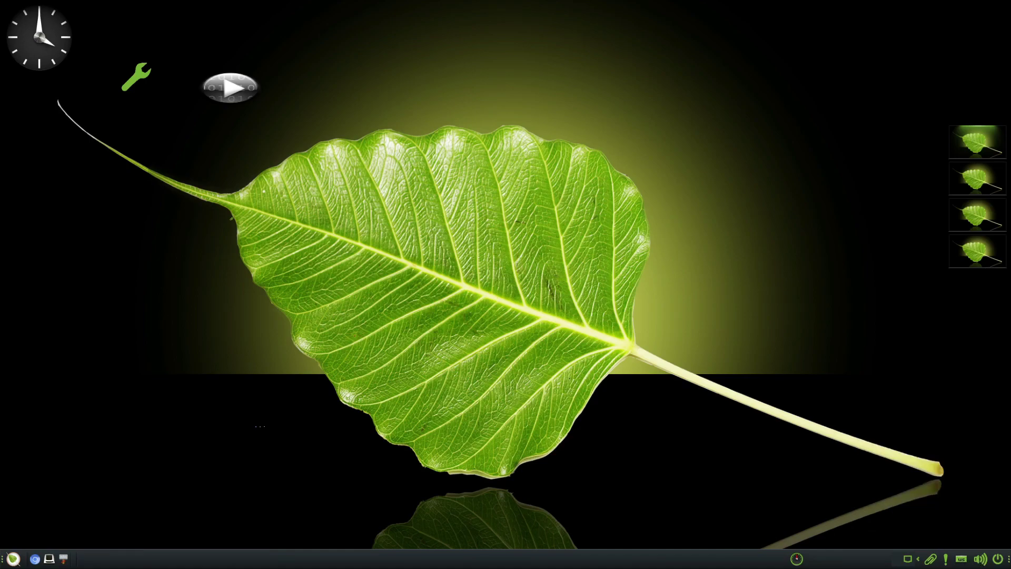
click(997, 559)
key(Escape)
click(980, 561)
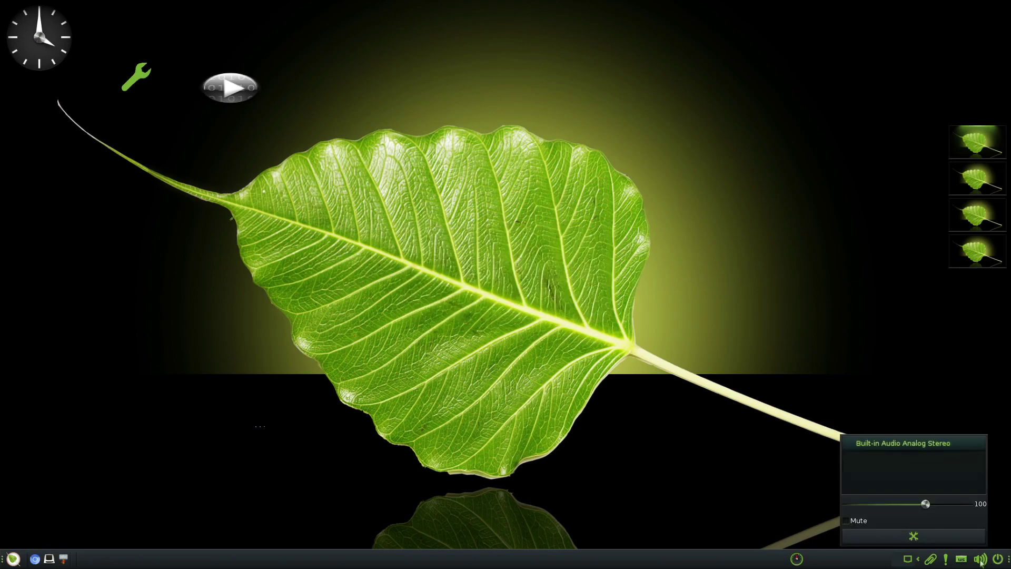
click(981, 561)
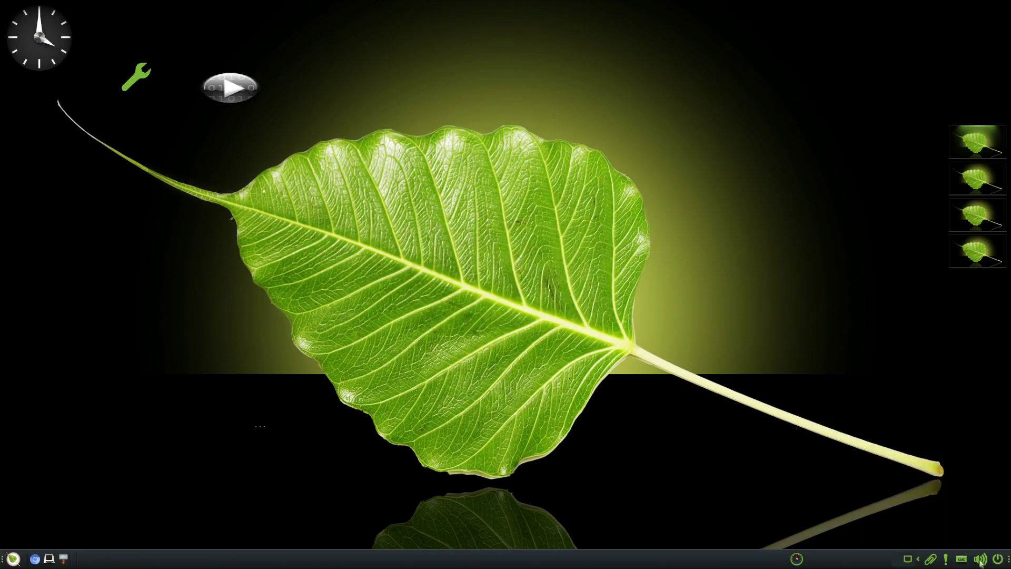
Check the notifications, empty clipboard history and wired network options in the tray.
click(946, 560)
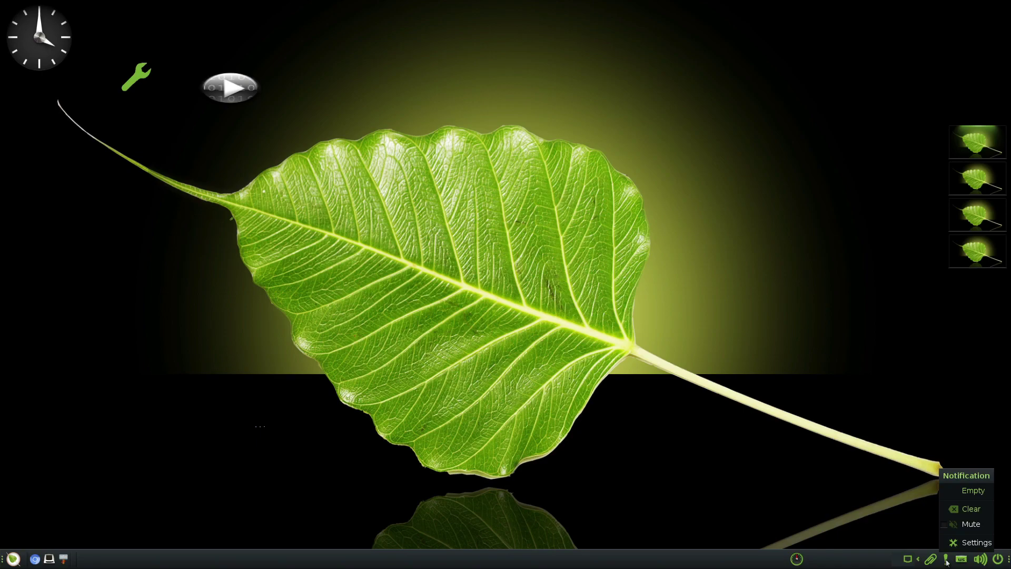
click(946, 561)
click(933, 561)
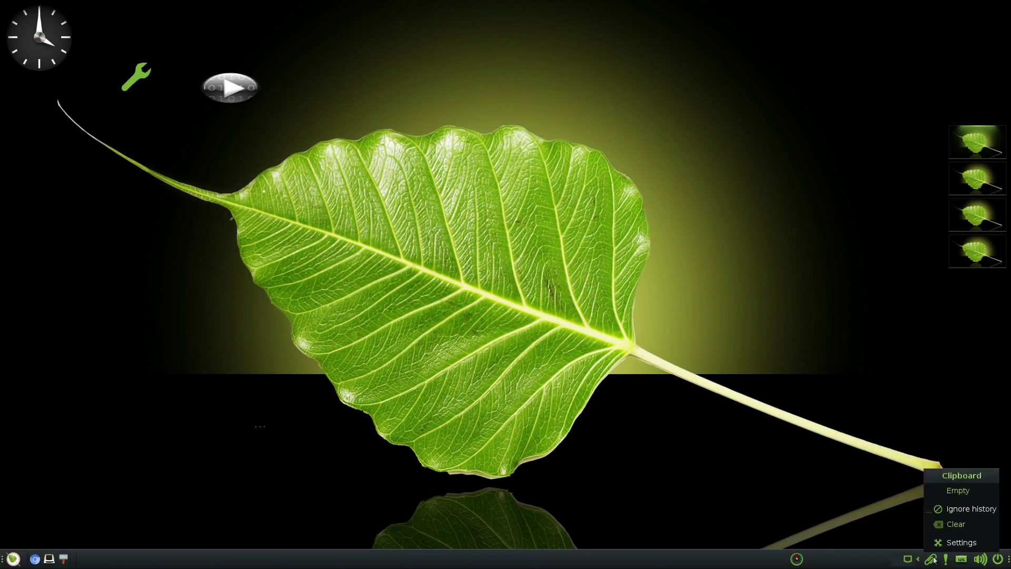
click(932, 560)
click(906, 559)
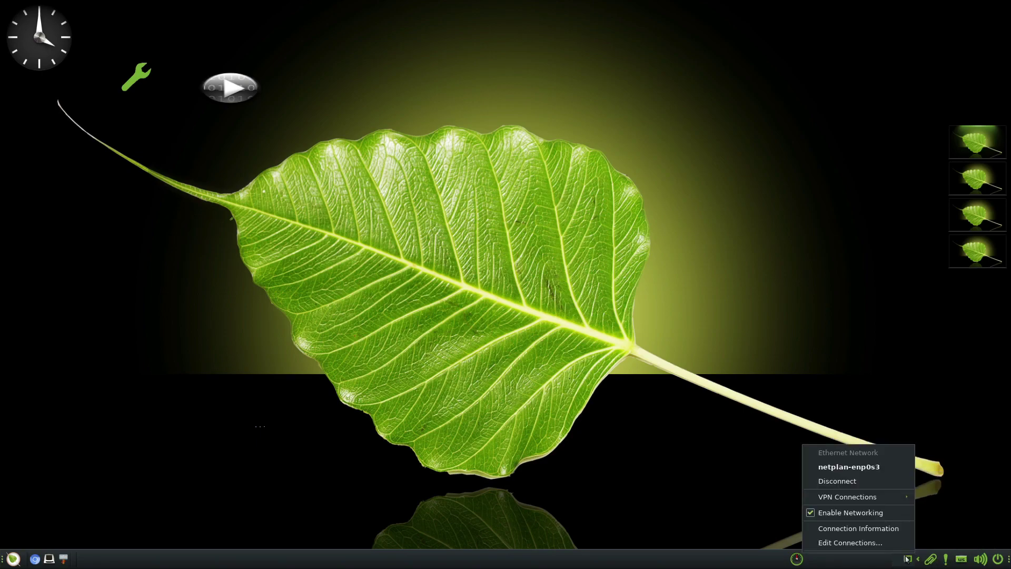
click(906, 559)
Launch Synaptic from System Tools, entering the administrator password.
click(14, 559)
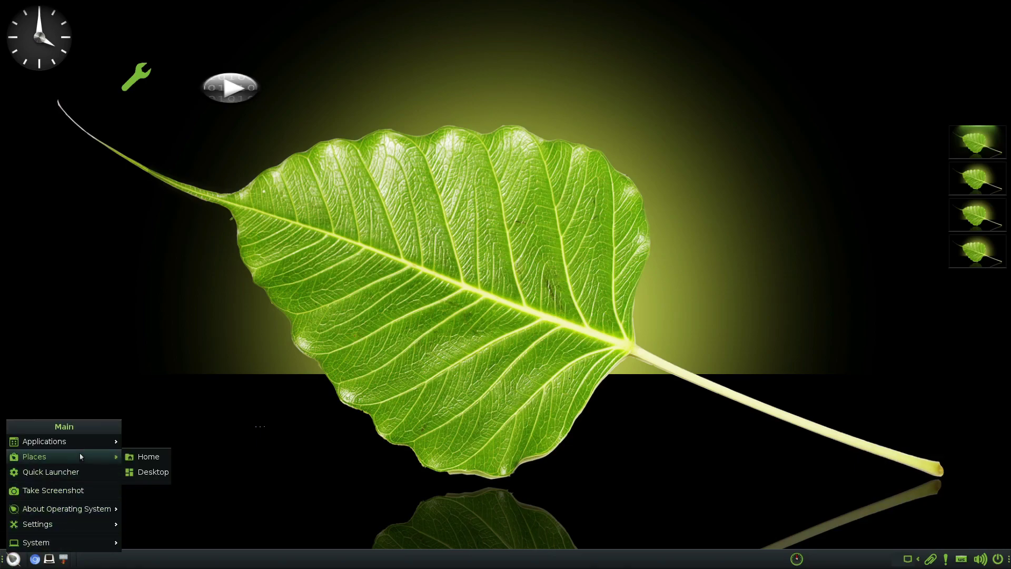
mouse_move(80, 436)
mouse_move(200, 517)
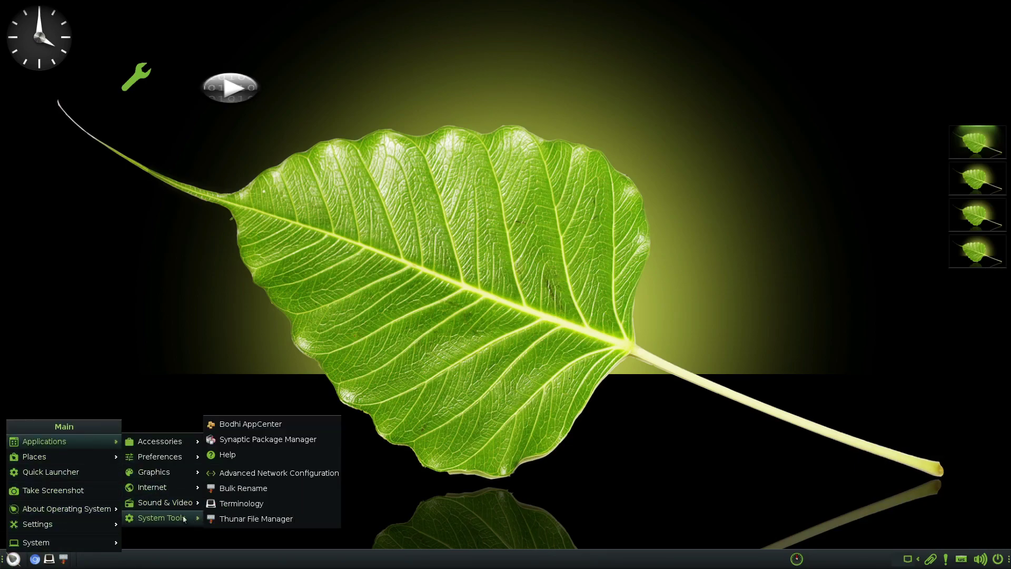
click(253, 439)
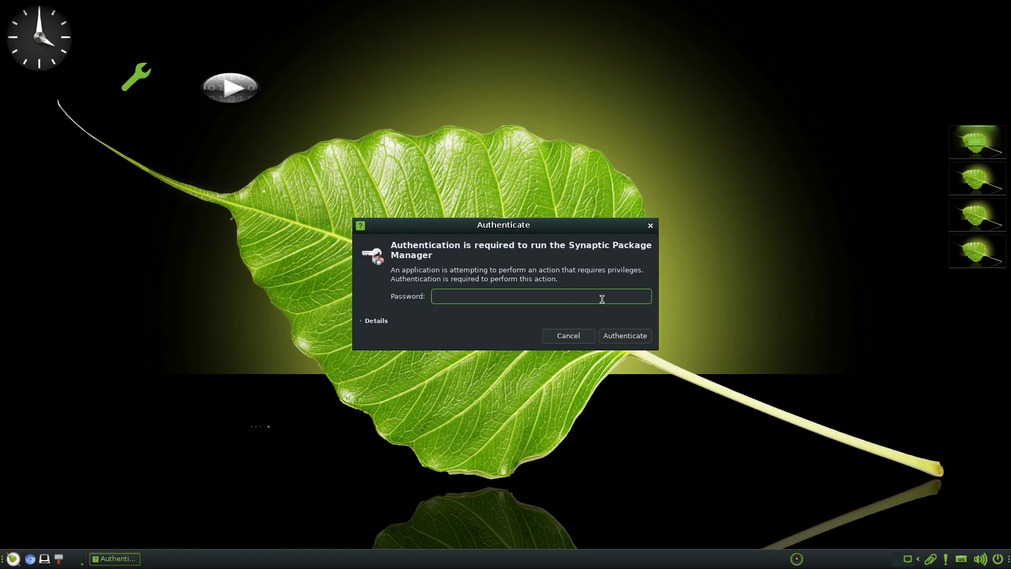
text(******)
key(Return)
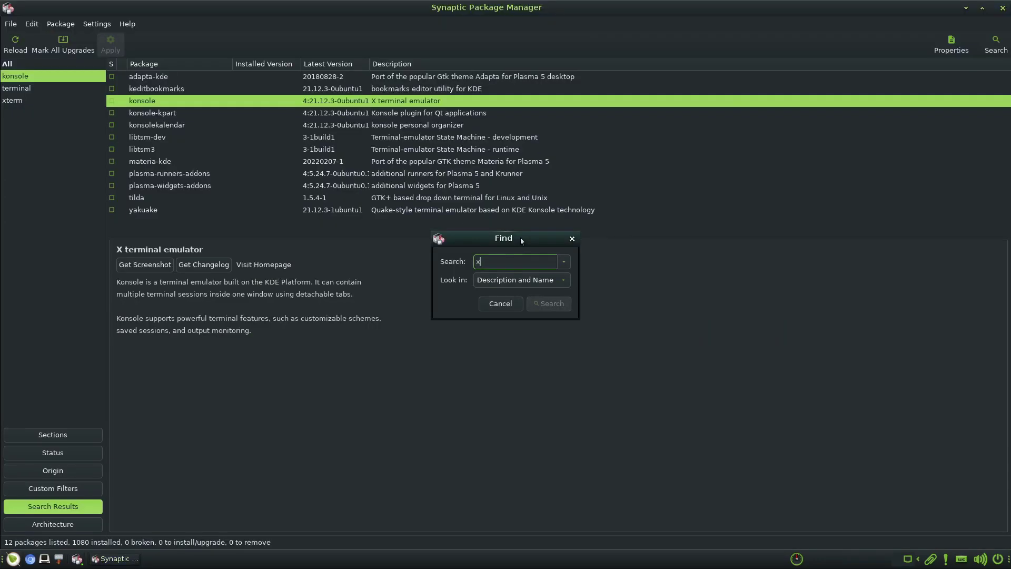
Search 'xfce terminal', mark xfce4-terminal plus its required package, and apply the installation.
text(fce terminal)
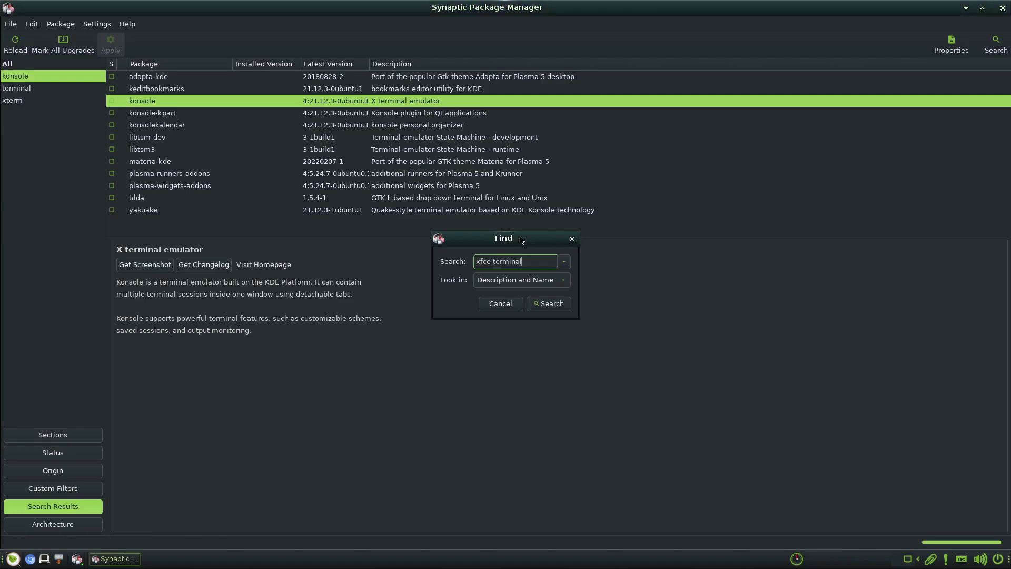
key(Return)
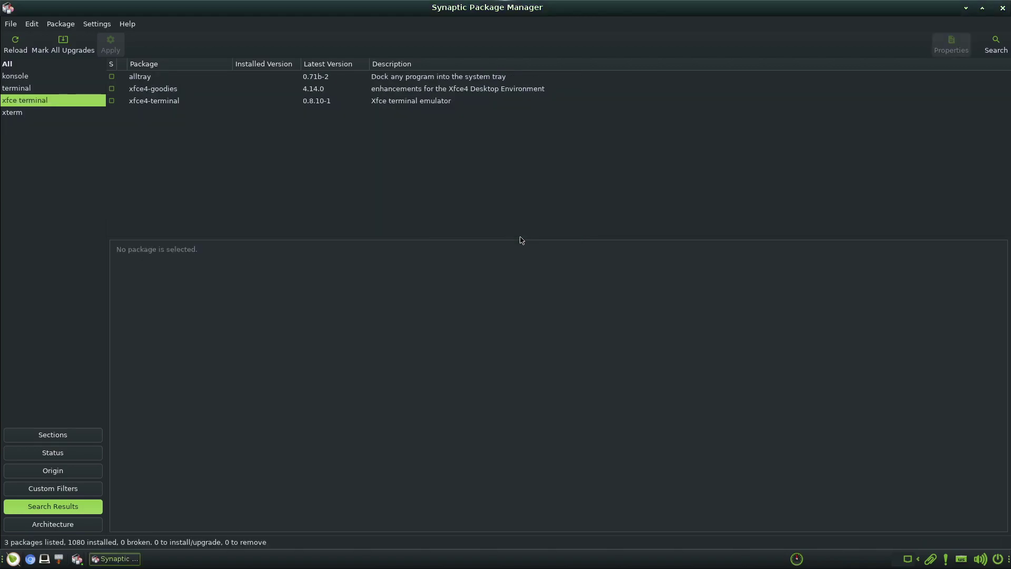
right_click(200, 100)
click(232, 114)
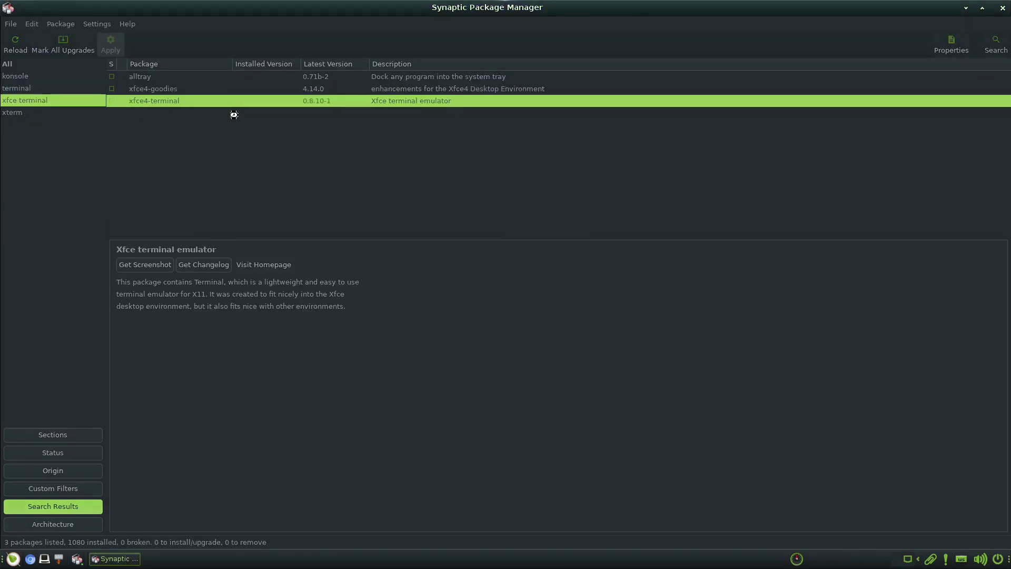
click(589, 359)
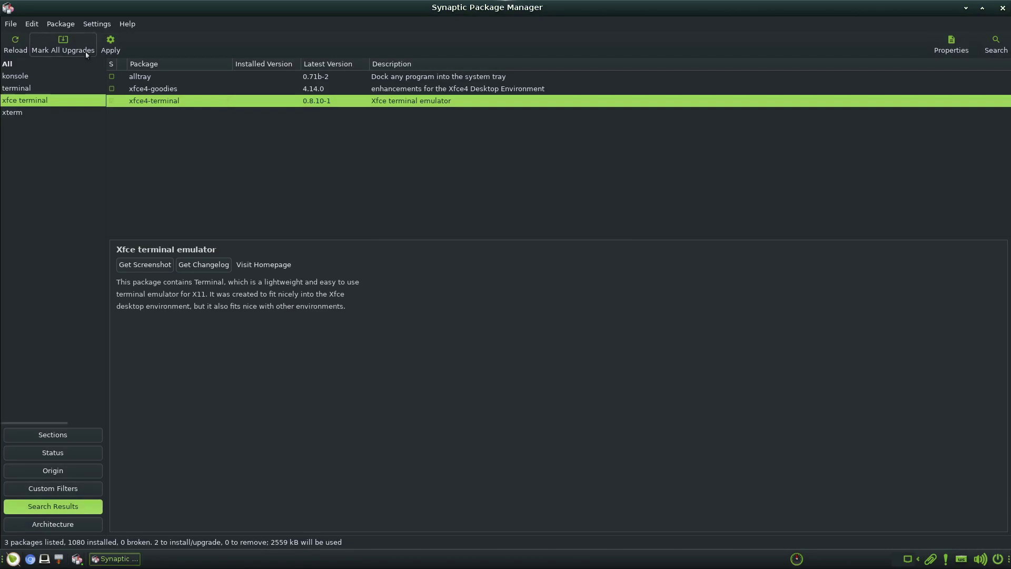
click(102, 49)
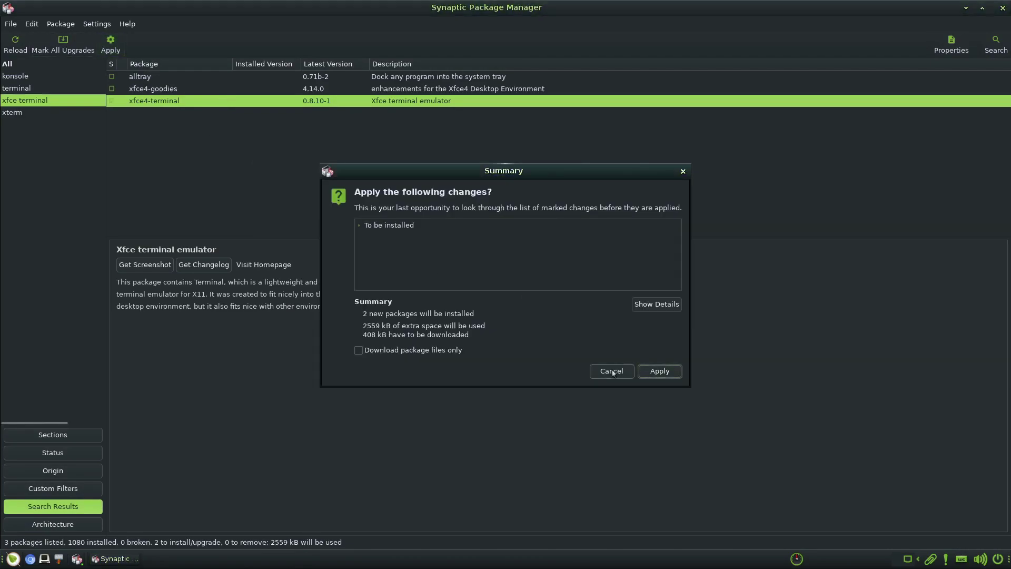
click(659, 374)
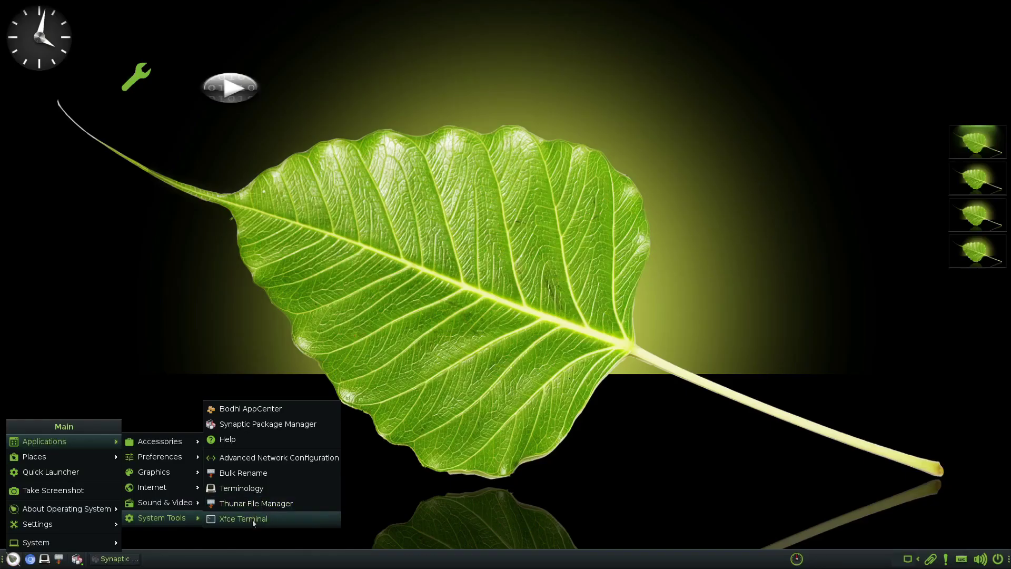
Launch Xfce Terminal and try running neofetch before it is installed.
click(252, 521)
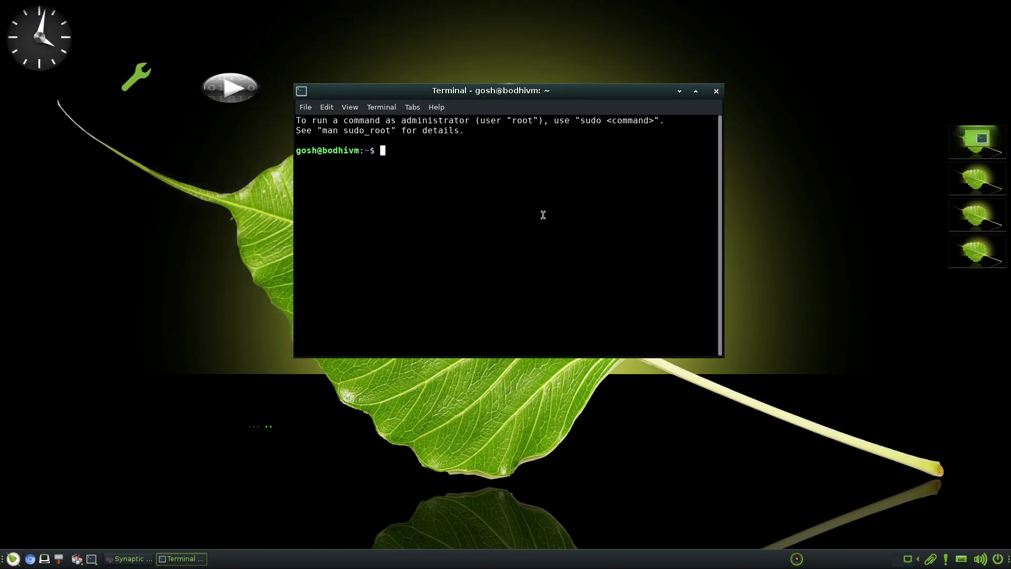
text(neofetch)
key(Return)
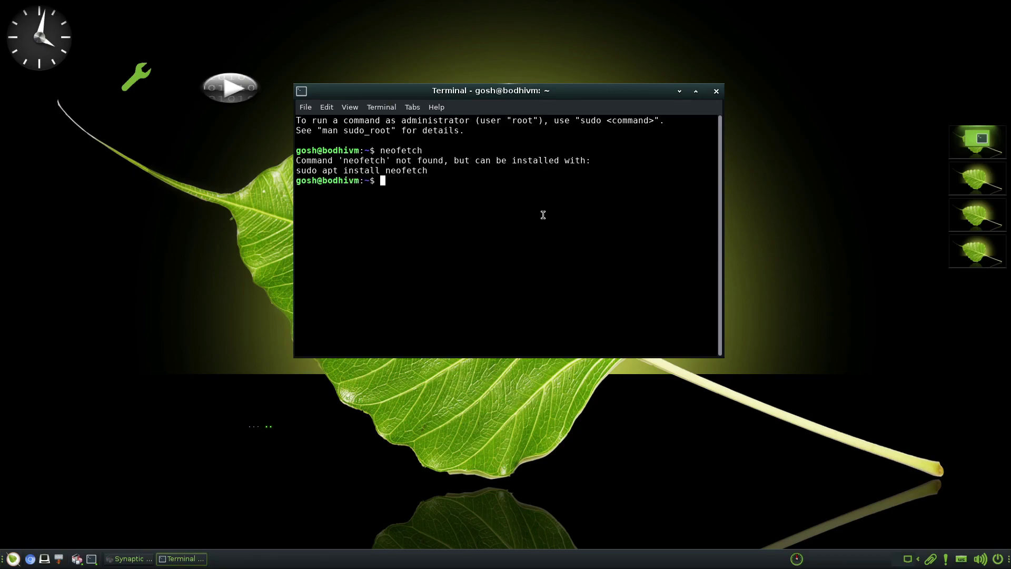
Run 'sudo apt install neofetch', run neofetch for the Bodhi 7.0 details, then close the terminal.
text(sudo apt install neofetch)
key(Return)
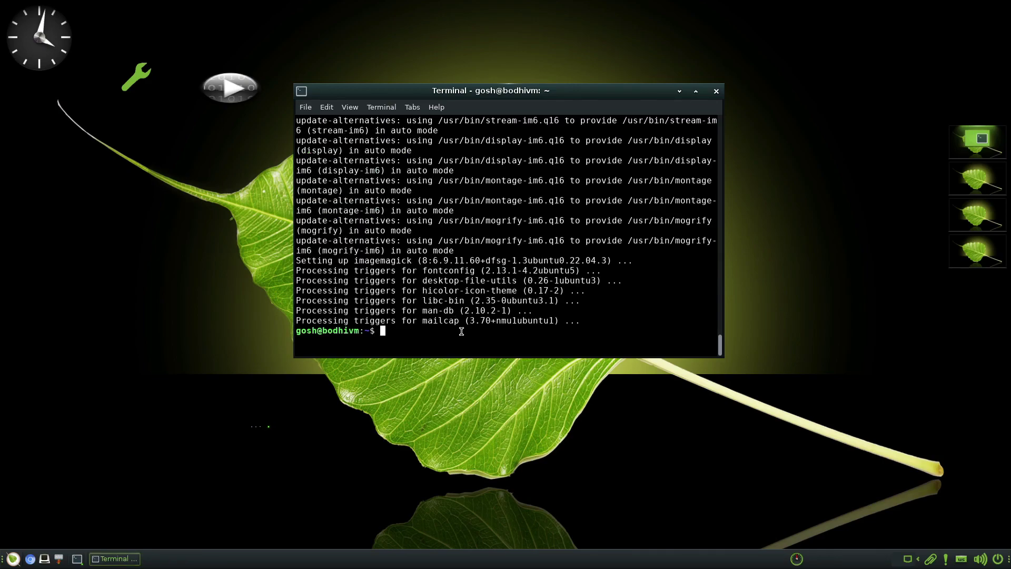
text(neofetch)
key(Return)
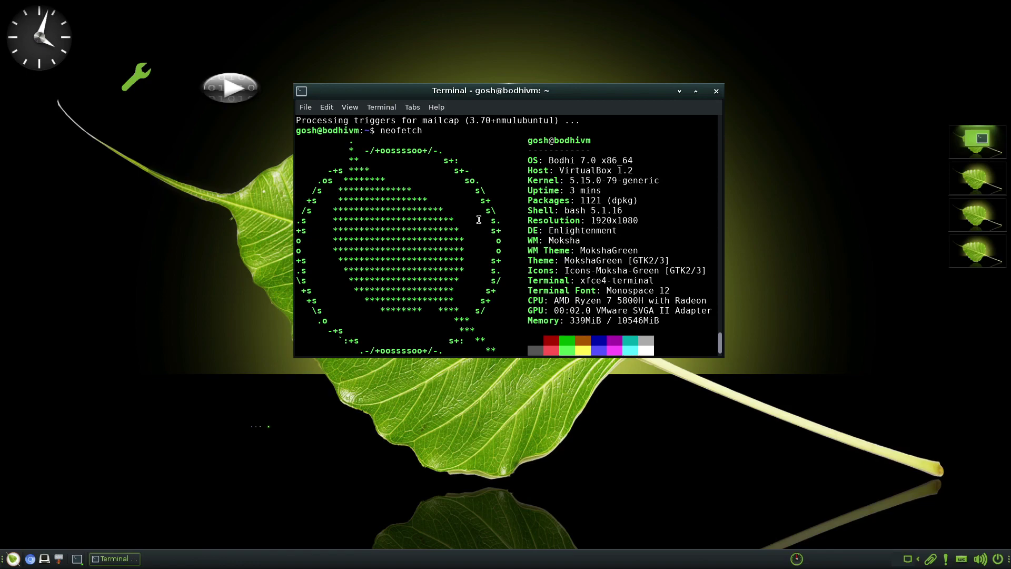
scroll(479, 219, up, 4)
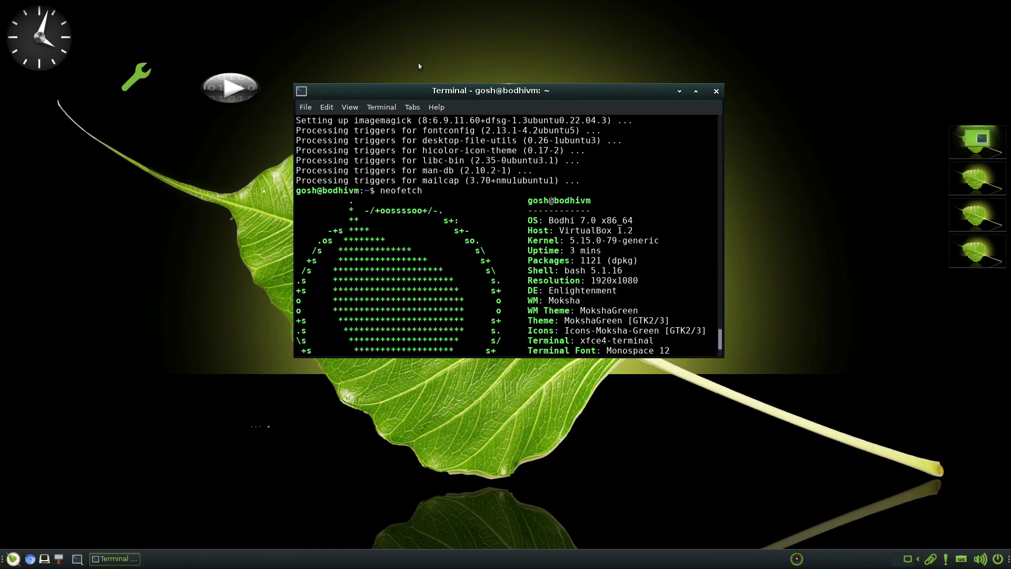
scroll(505, 168, down, 4)
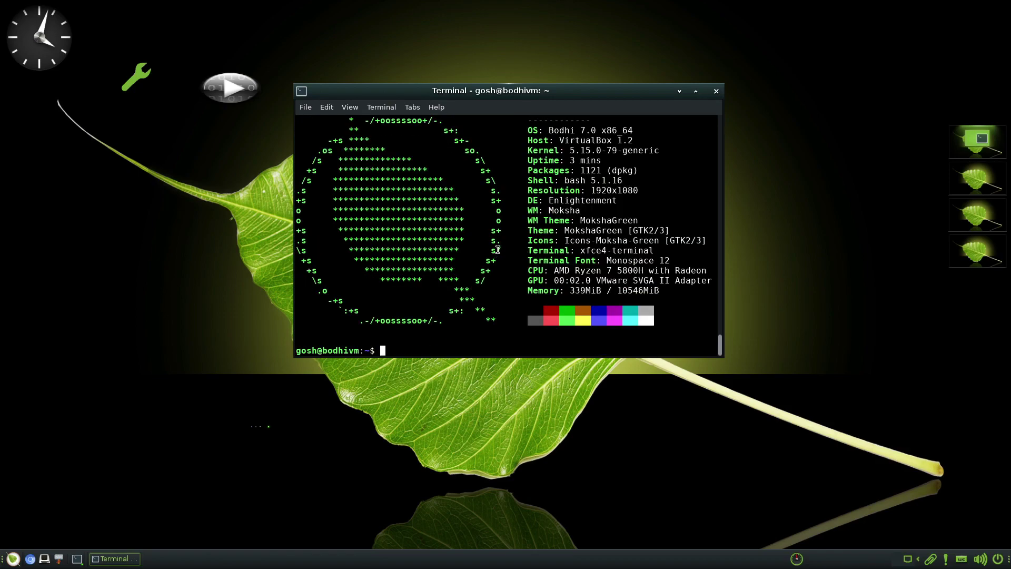
click(716, 91)
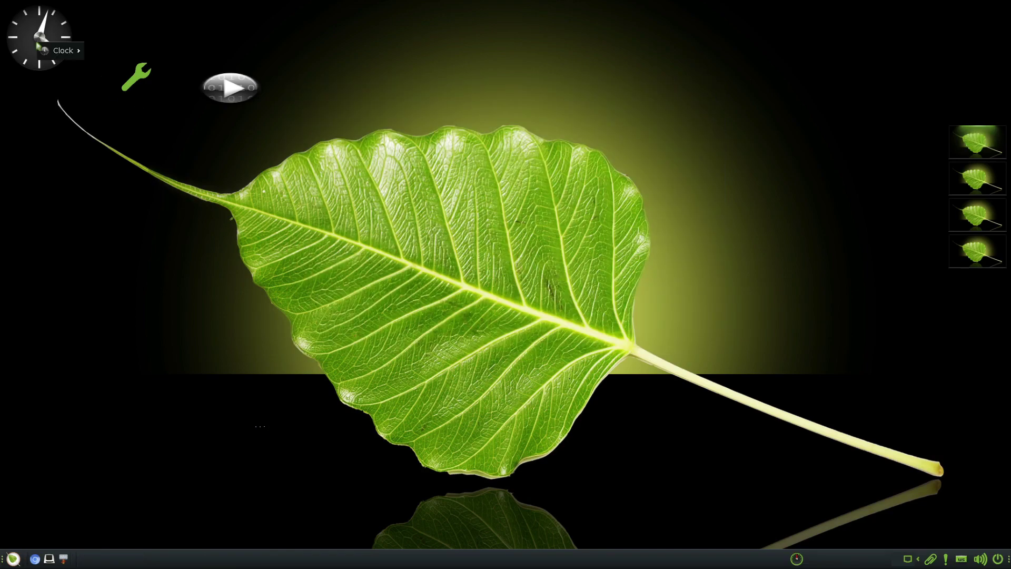
Open a new terminal and install htop with 'sudo apt install htop'.
key(ctrl+alt+t)
text(sudo apt install hto)
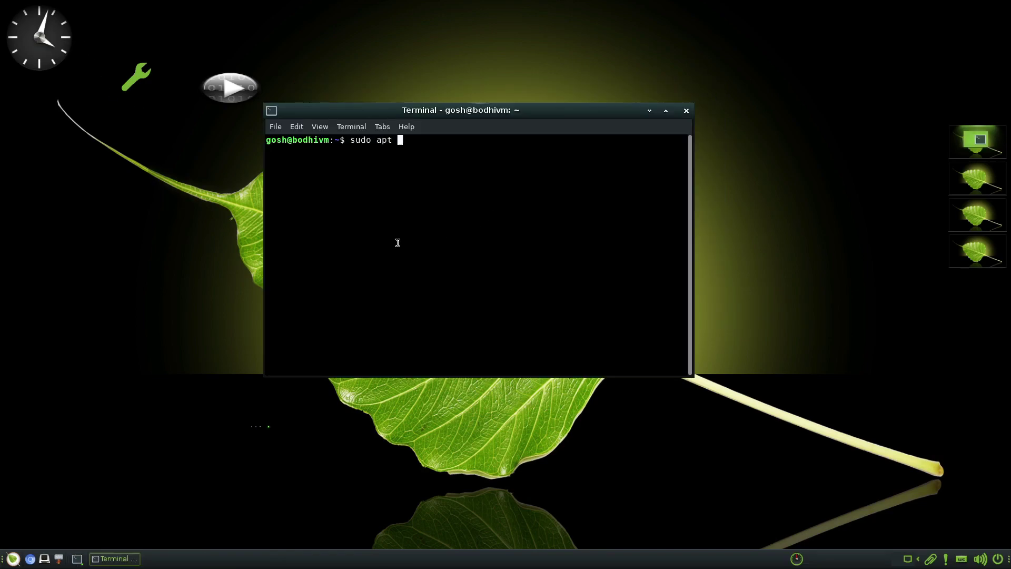
text(p)
key(Return)
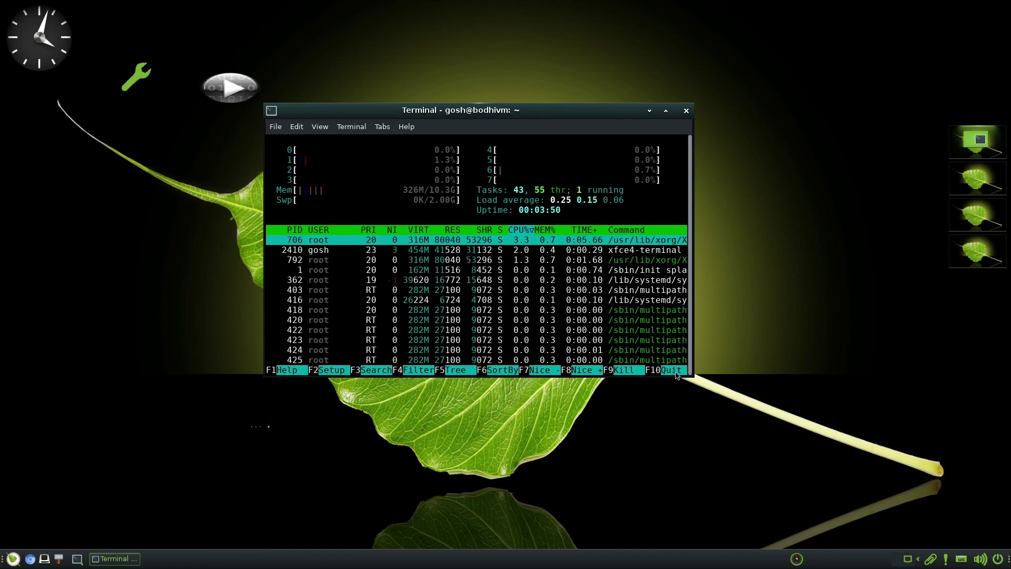
Move the terminal window down and left, then briefly check its Help menu.
drag(488, 269, 466, 321)
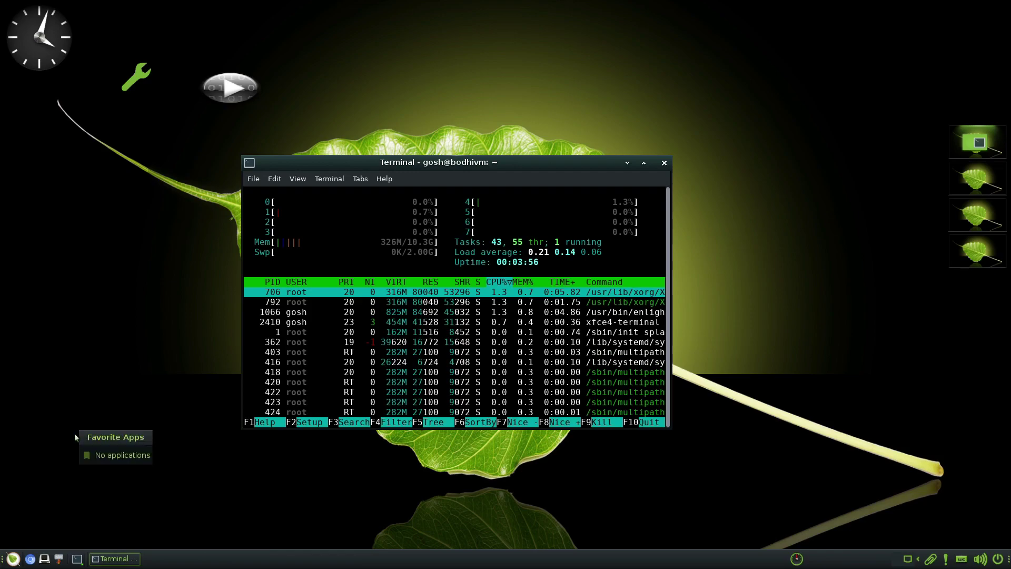
click(384, 178)
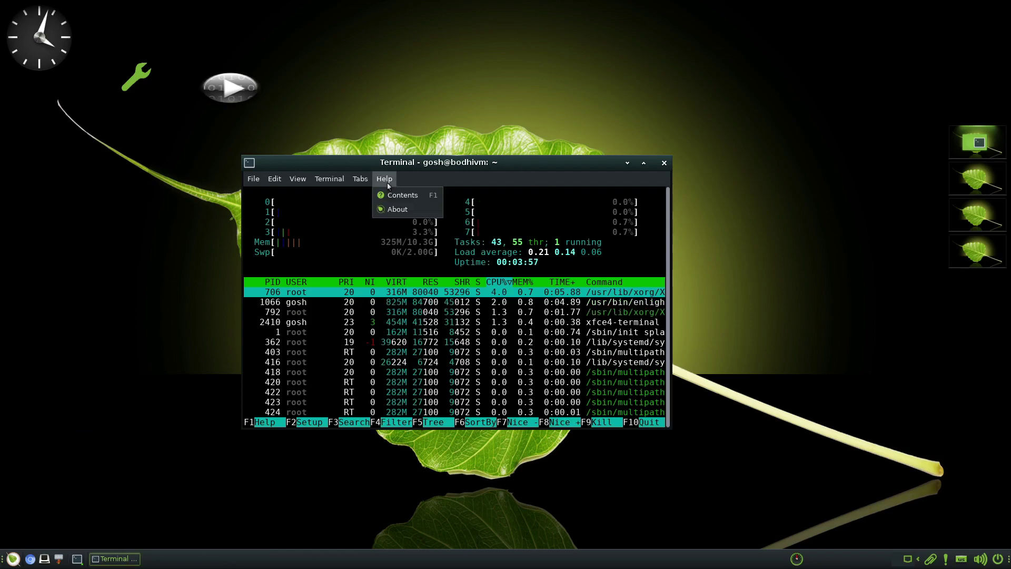
click(249, 308)
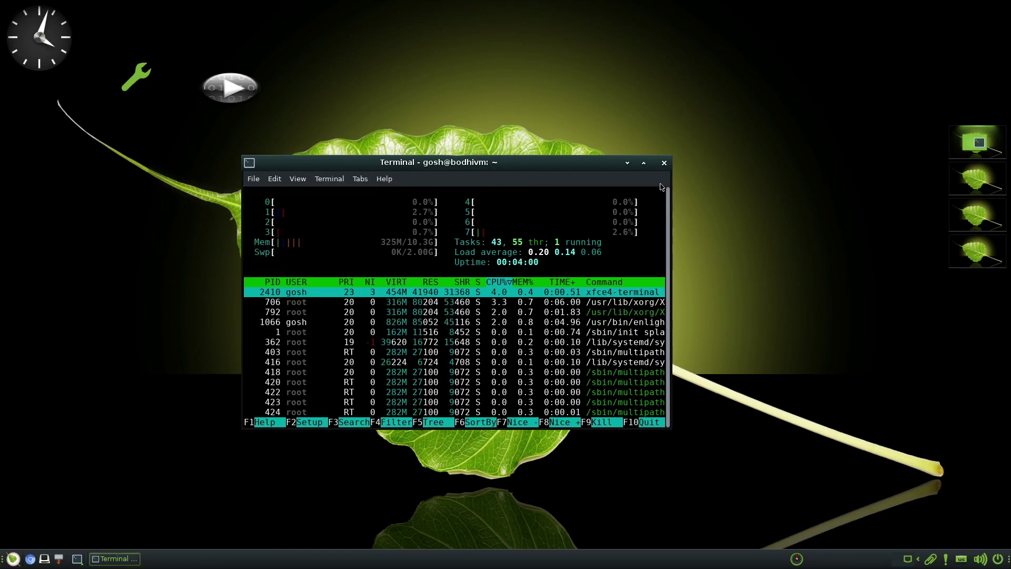